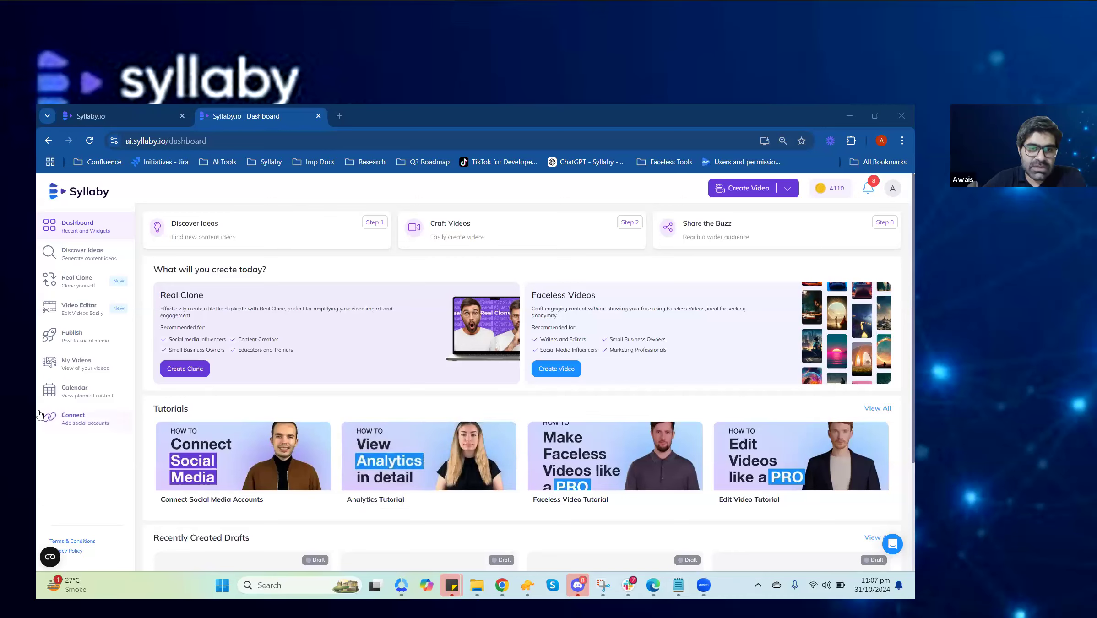
Open the childhood friends video from My Videos for editing its images and subtitles.
{"action": "left_click_drag", "start_coordinate": [71, 362], "coordinate": [76, 362]}
{"action": "left_click", "coordinate": [85, 364]}
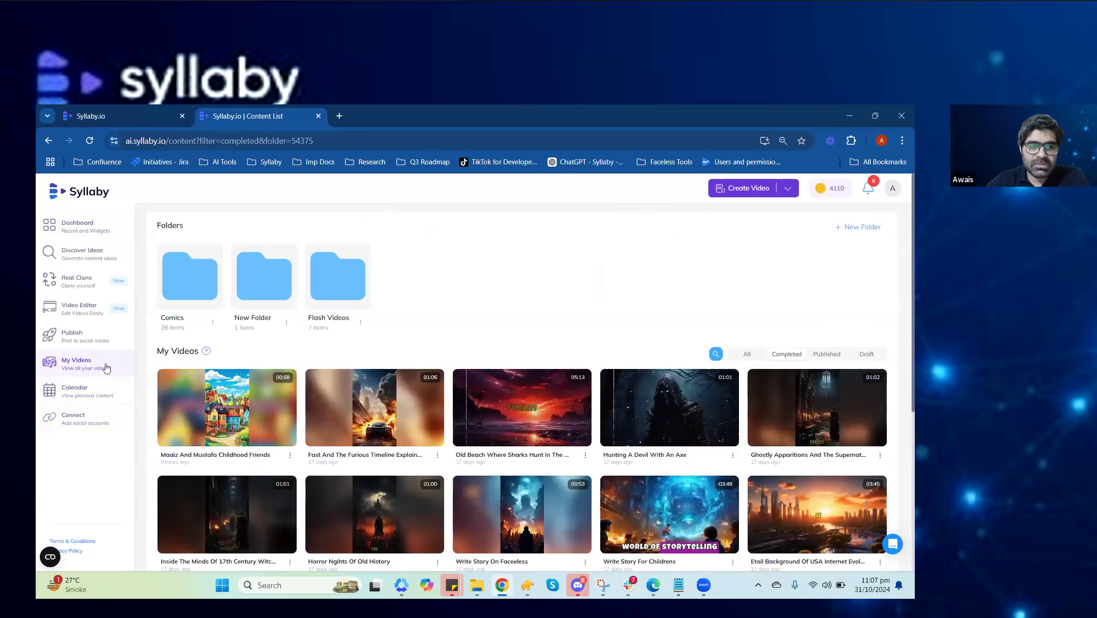
{"action": "left_click", "coordinate": [290, 455]}
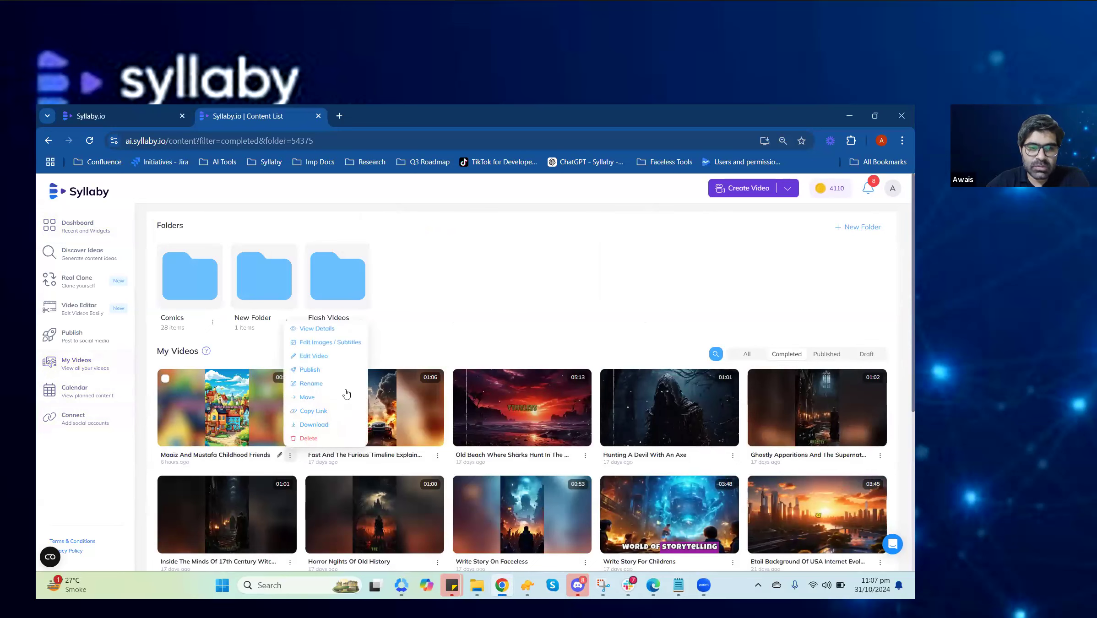
{"action": "left_click", "coordinate": [325, 346]}
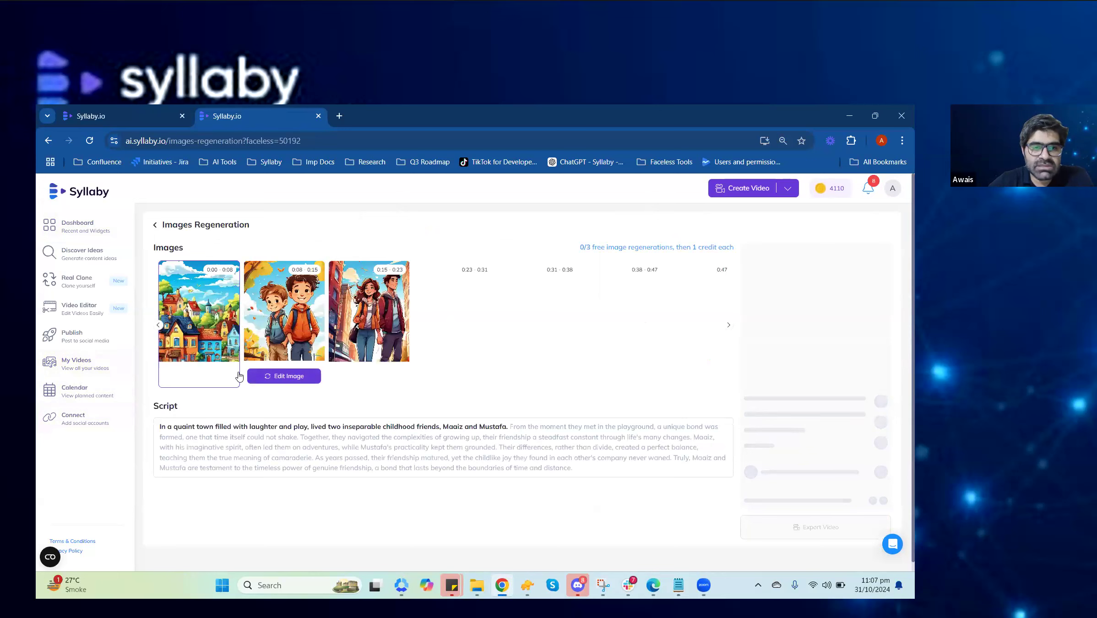
Open the first scene's image for editing, check its AI generation prompt, and search the stock media for "batman".
{"action": "mouse_move", "coordinate": [313, 326]}
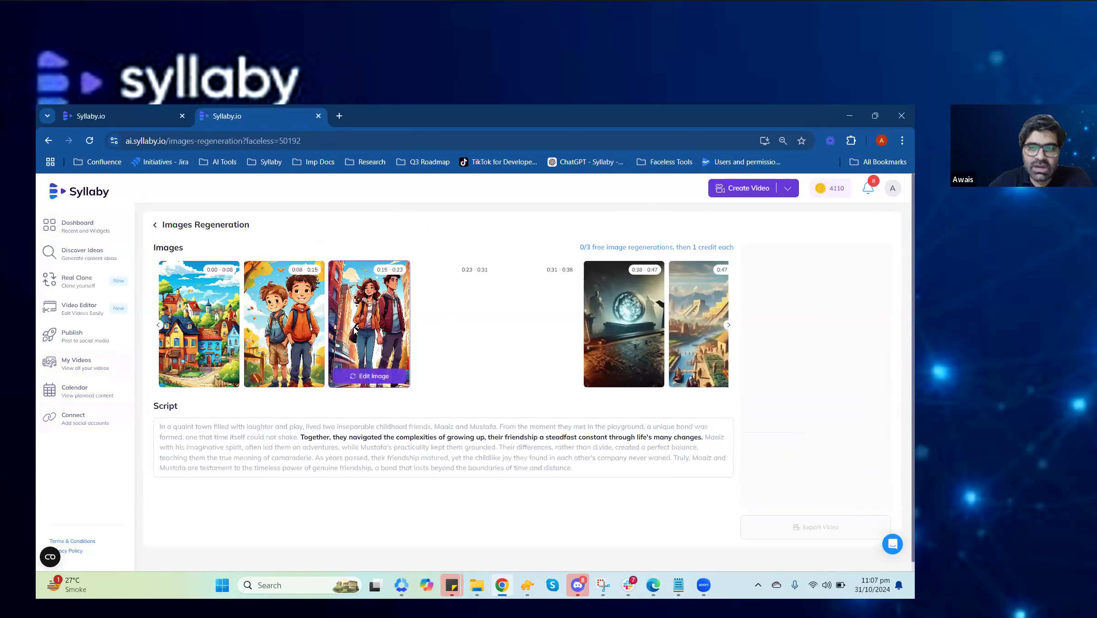
{"action": "mouse_move", "coordinate": [645, 348]}
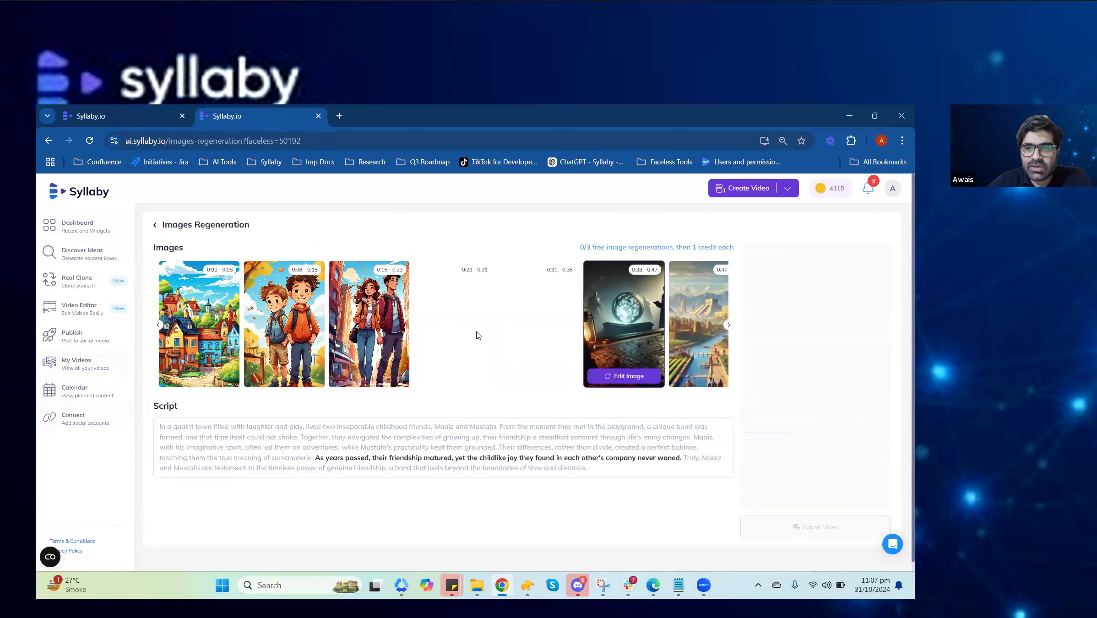
{"action": "mouse_move", "coordinate": [409, 329]}
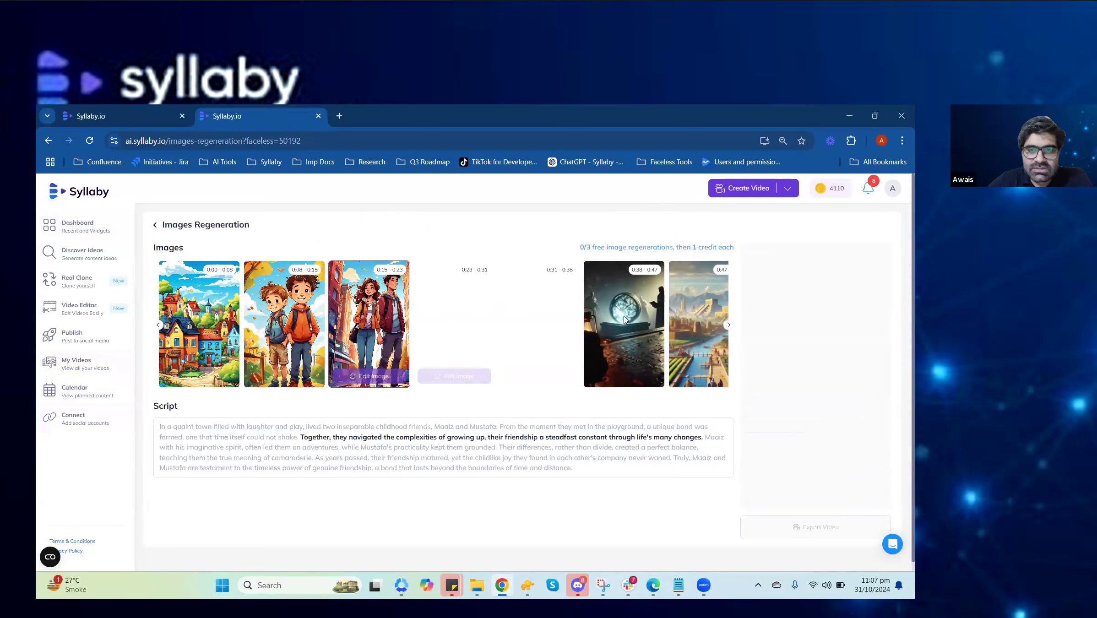
{"action": "mouse_move", "coordinate": [618, 322]}
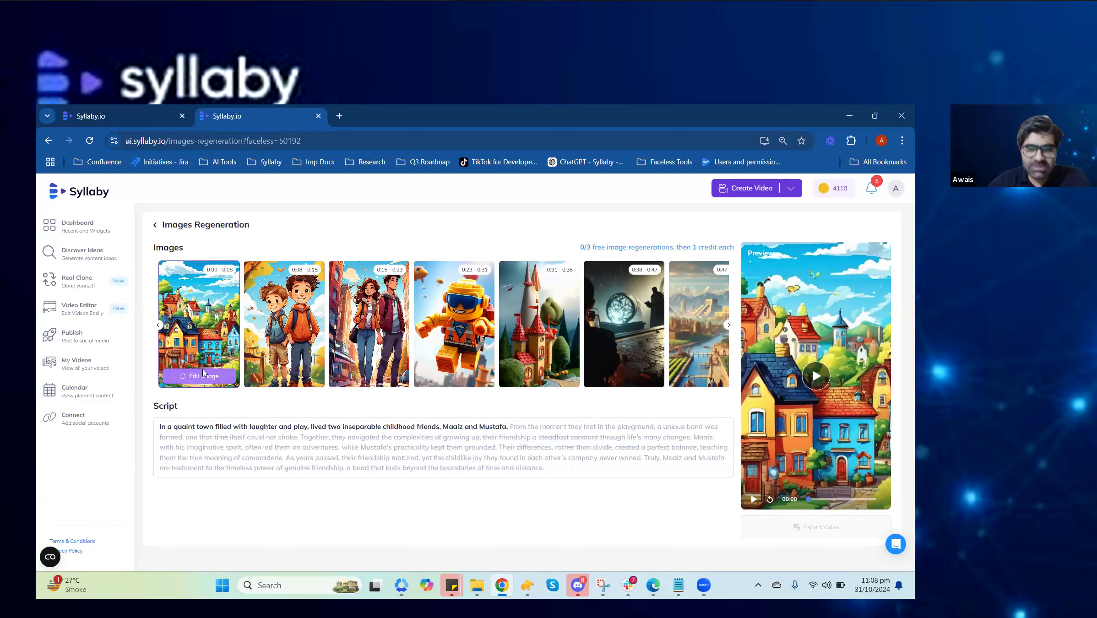
{"action": "left_click", "coordinate": [201, 376]}
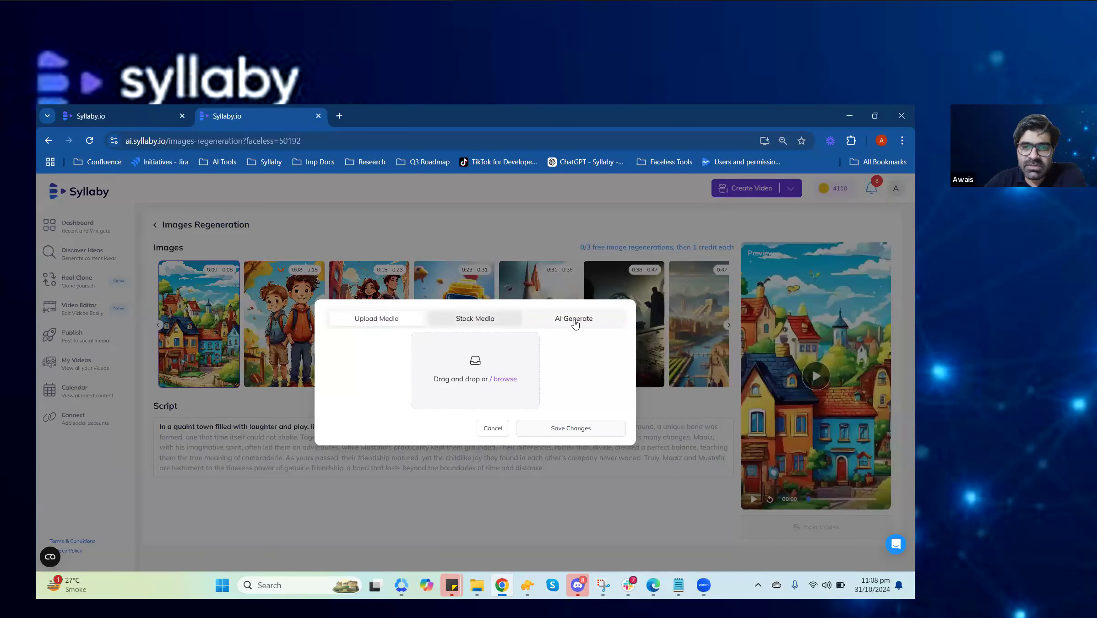
{"action": "left_click", "coordinate": [598, 325]}
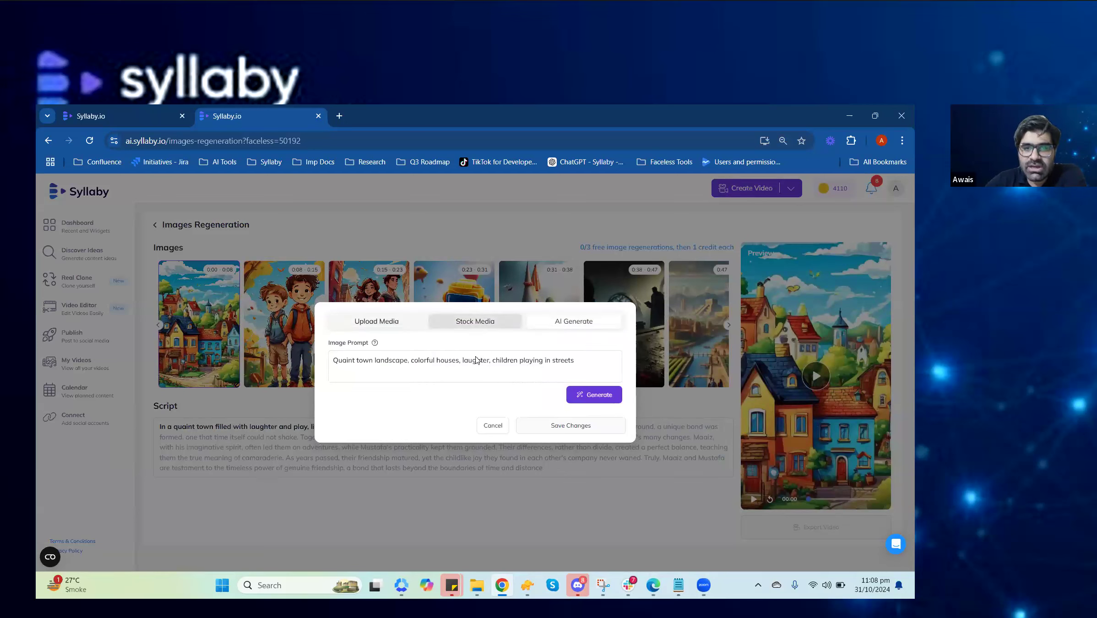
{"action": "left_click", "coordinate": [479, 322]}
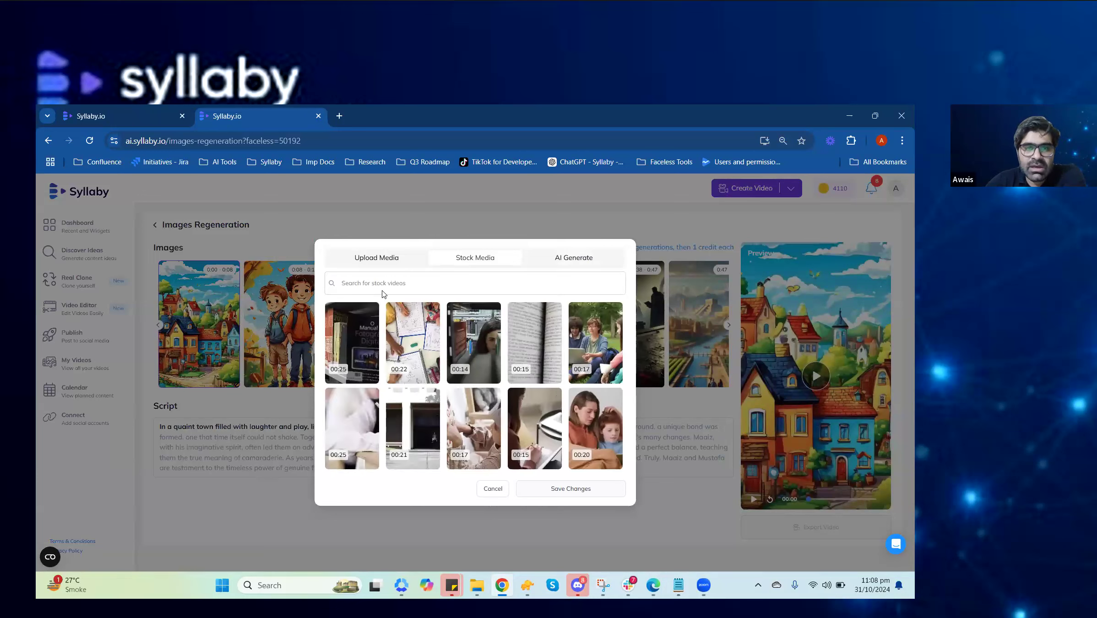
{"action": "type", "text": "batman"}
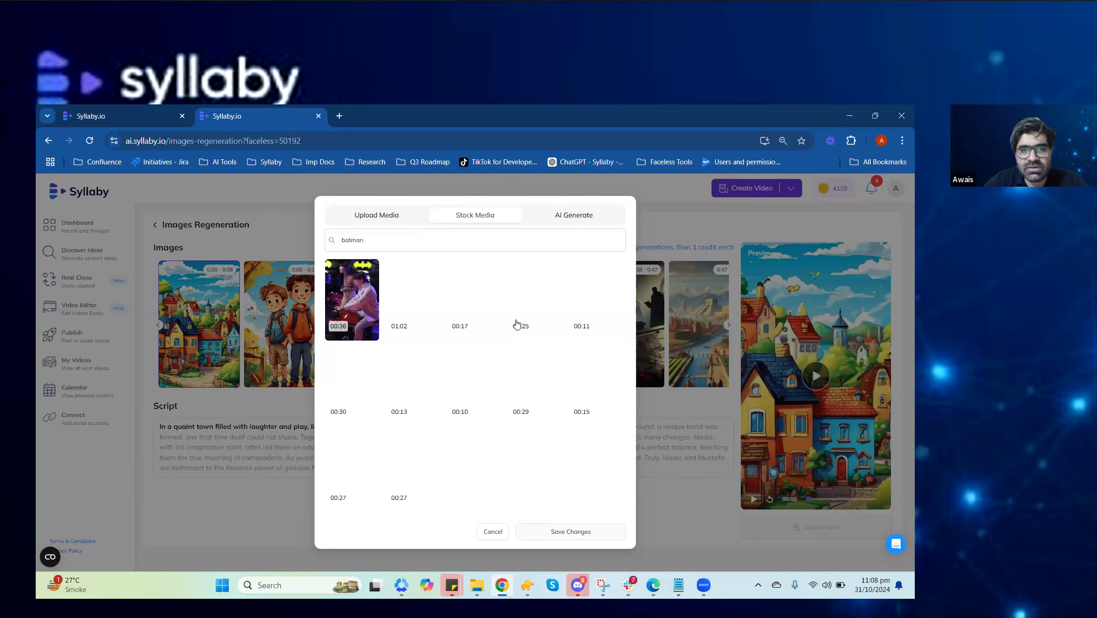
Upload Standard_Mode_Generated_Video (6) from Downloads as the first scene's media and save the change.
{"action": "left_click", "coordinate": [370, 215]}
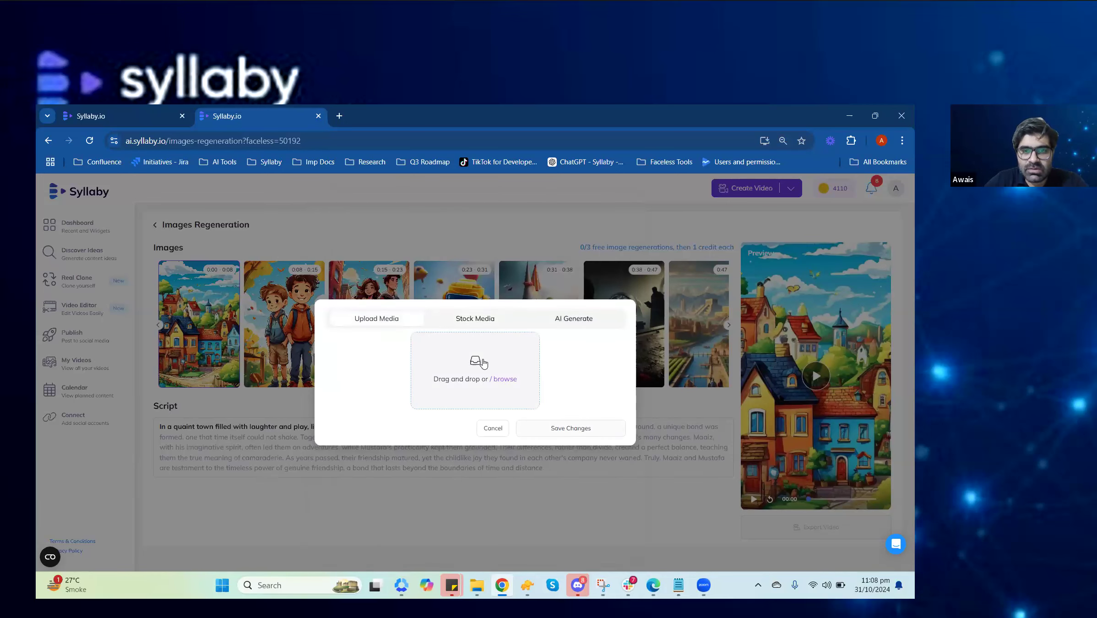
{"action": "left_click", "coordinate": [500, 360]}
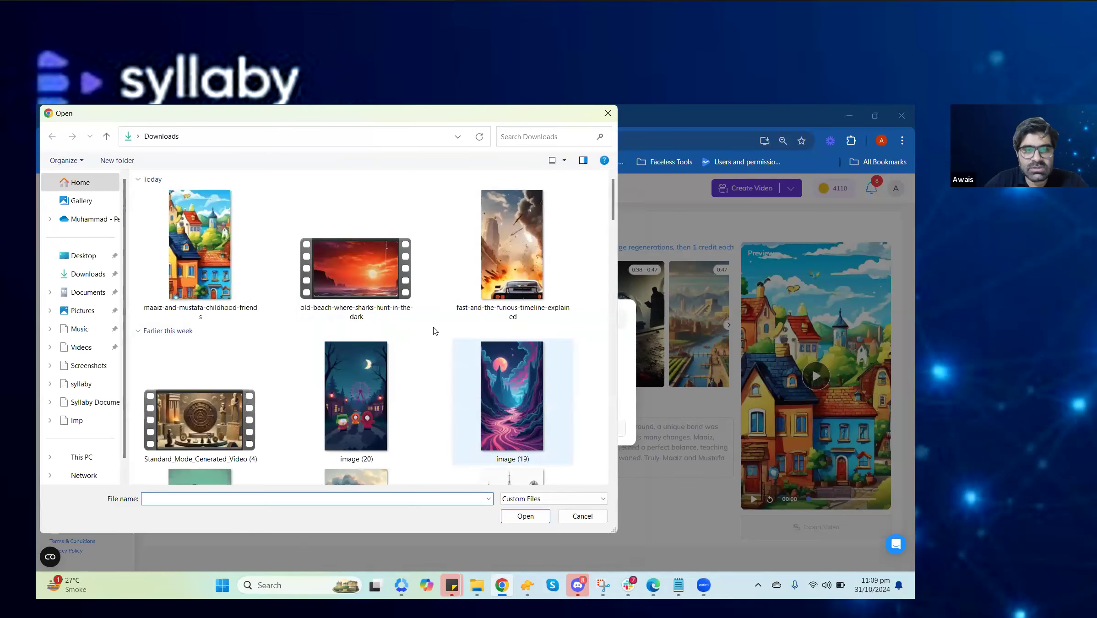
{"action": "scroll", "coordinate": [247, 299], "scroll_direction": "down", "scroll_amount": 5}
{"action": "scroll", "coordinate": [246, 298], "scroll_direction": "down", "scroll_amount": 10}
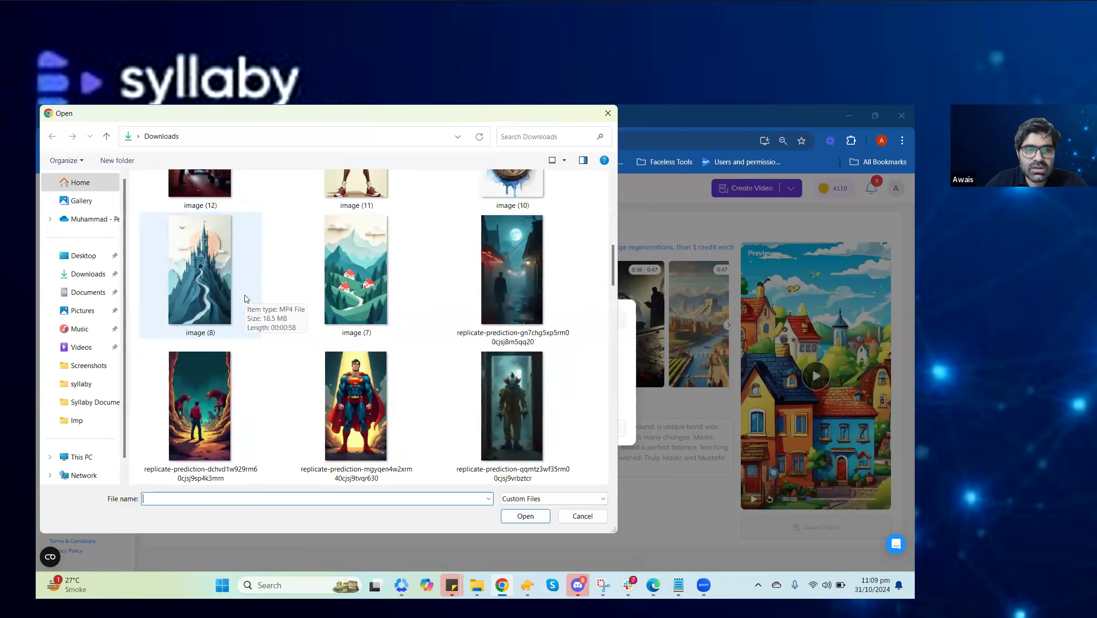
{"action": "scroll", "coordinate": [247, 298], "scroll_direction": "up", "scroll_amount": 5}
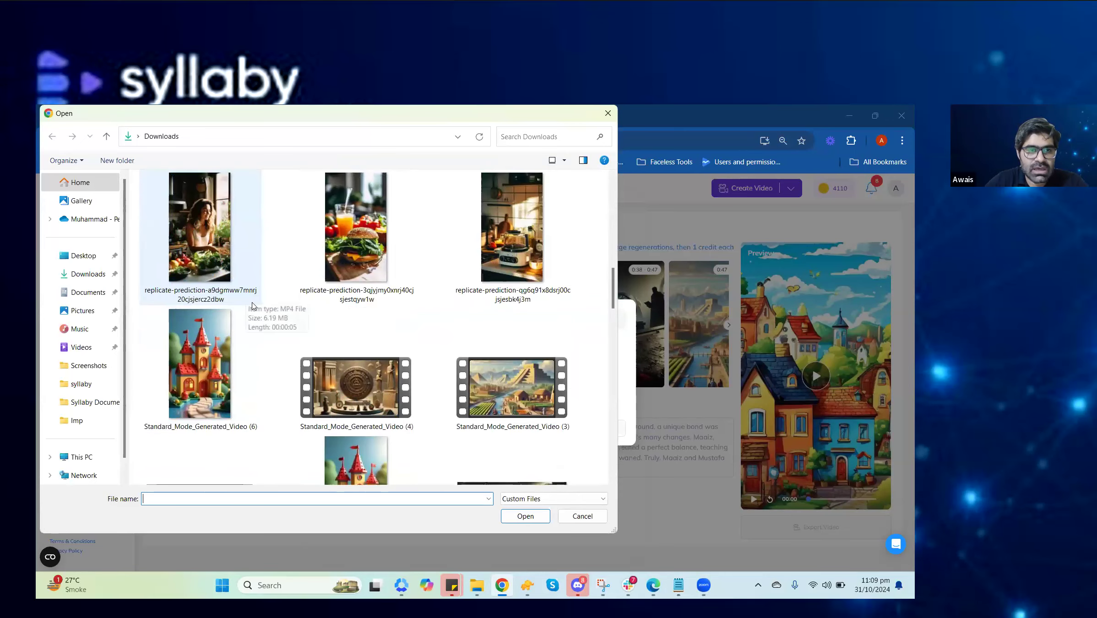
{"action": "double_click", "coordinate": [202, 361]}
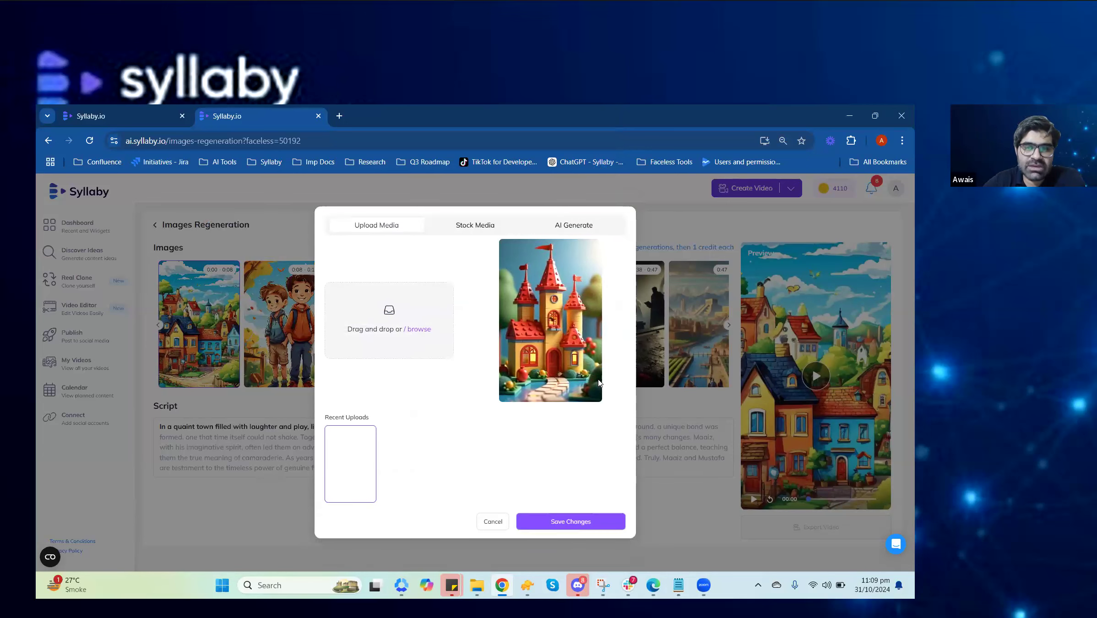
{"action": "left_click", "coordinate": [568, 517]}
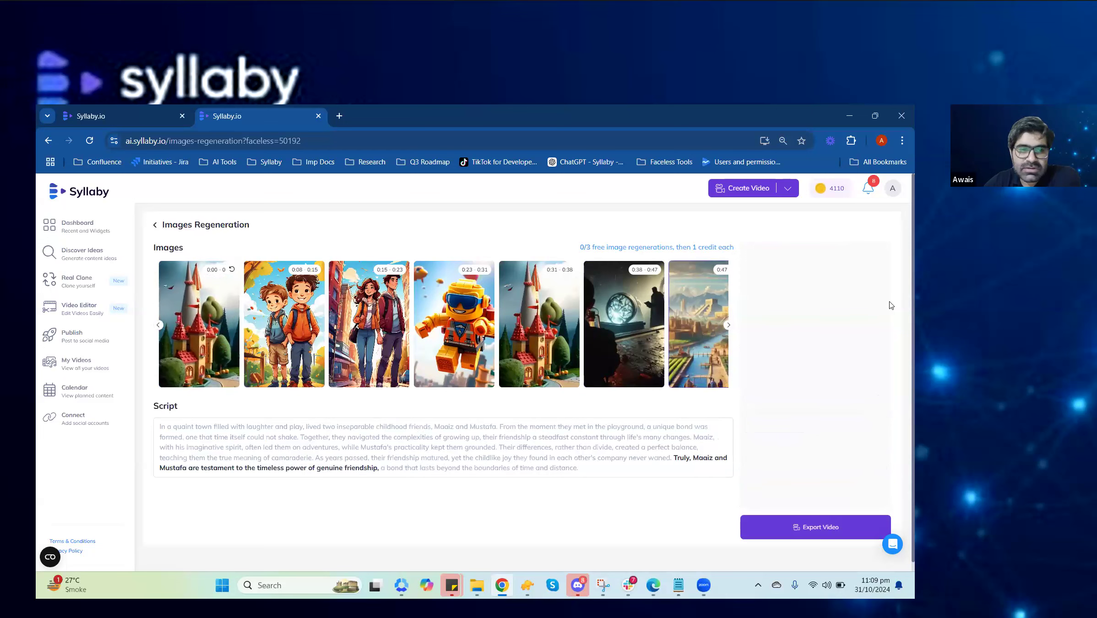
Play the video preview from the replaced first scene into the second scene, and pause it.
{"action": "scroll", "coordinate": [861, 313], "scroll_direction": "down", "scroll_amount": 1}
{"action": "scroll", "coordinate": [861, 313], "scroll_direction": "up", "scroll_amount": 1}
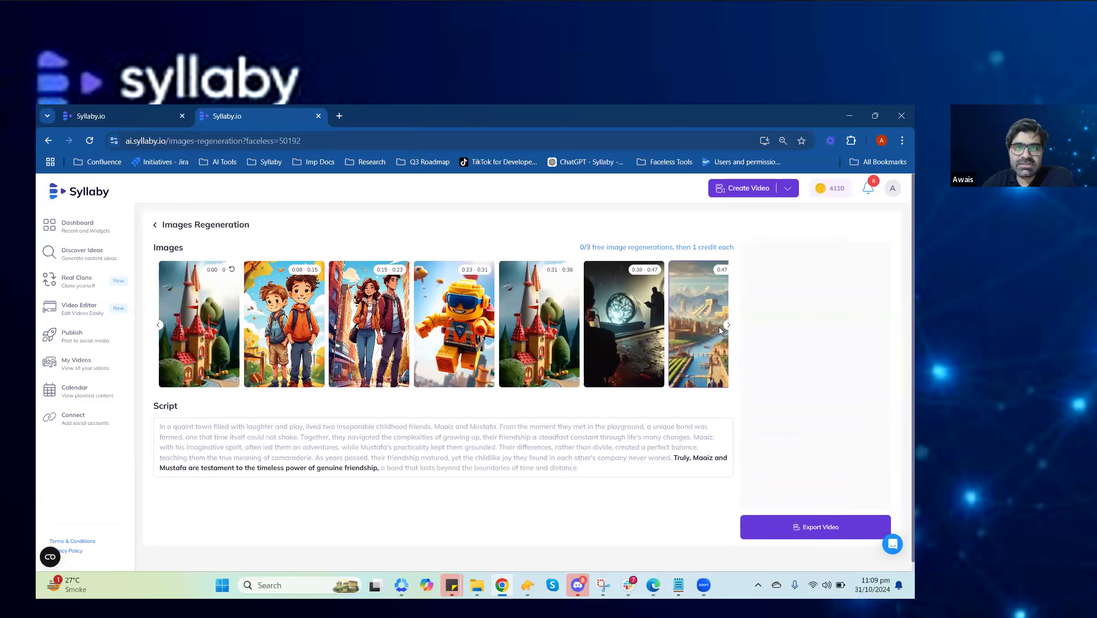
{"action": "mouse_move", "coordinate": [718, 336]}
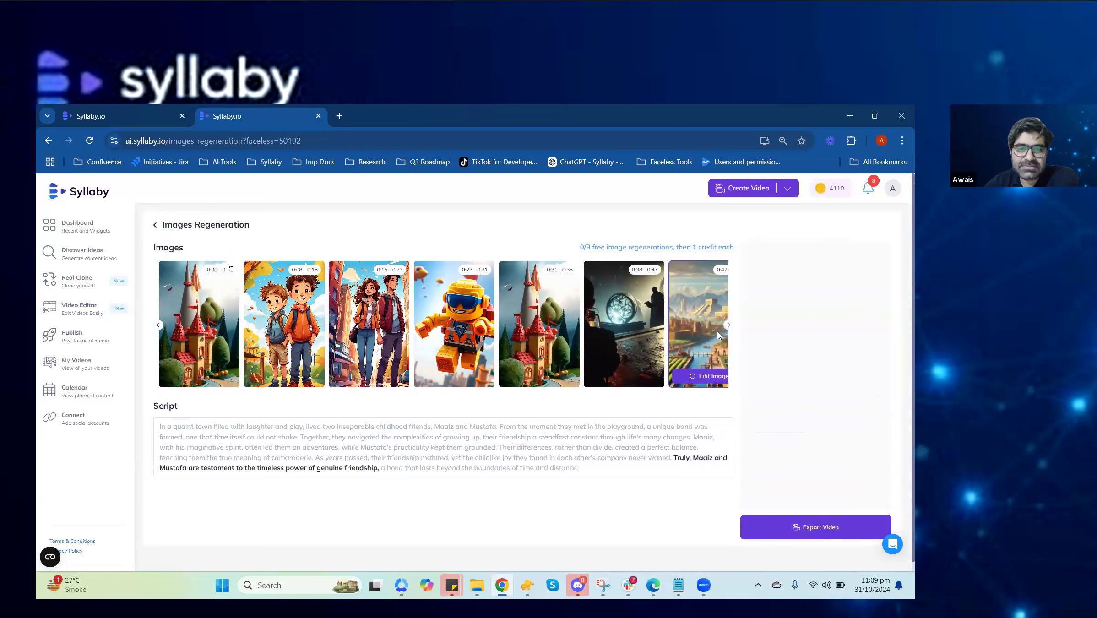
{"action": "left_click", "coordinate": [814, 380]}
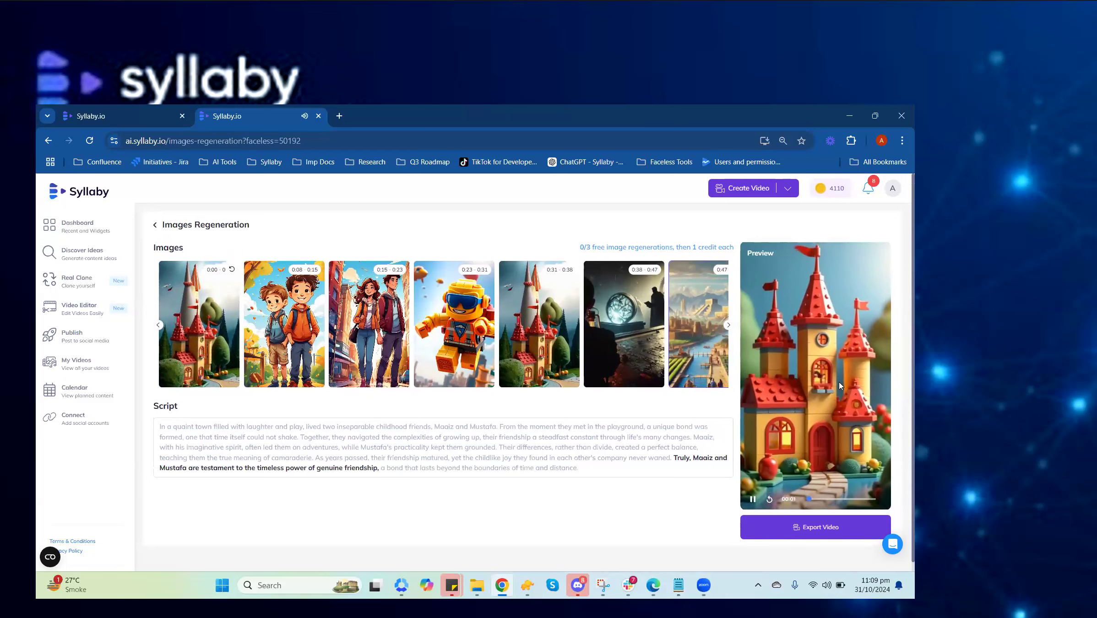
{"action": "left_click", "coordinate": [754, 499]}
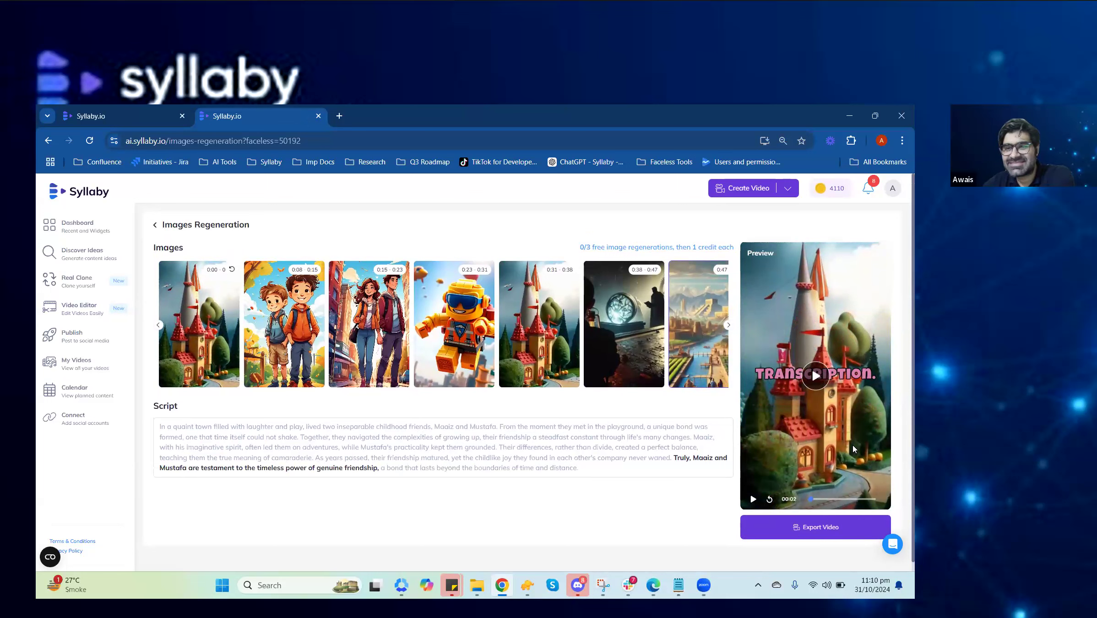
{"action": "left_click", "coordinate": [834, 379]}
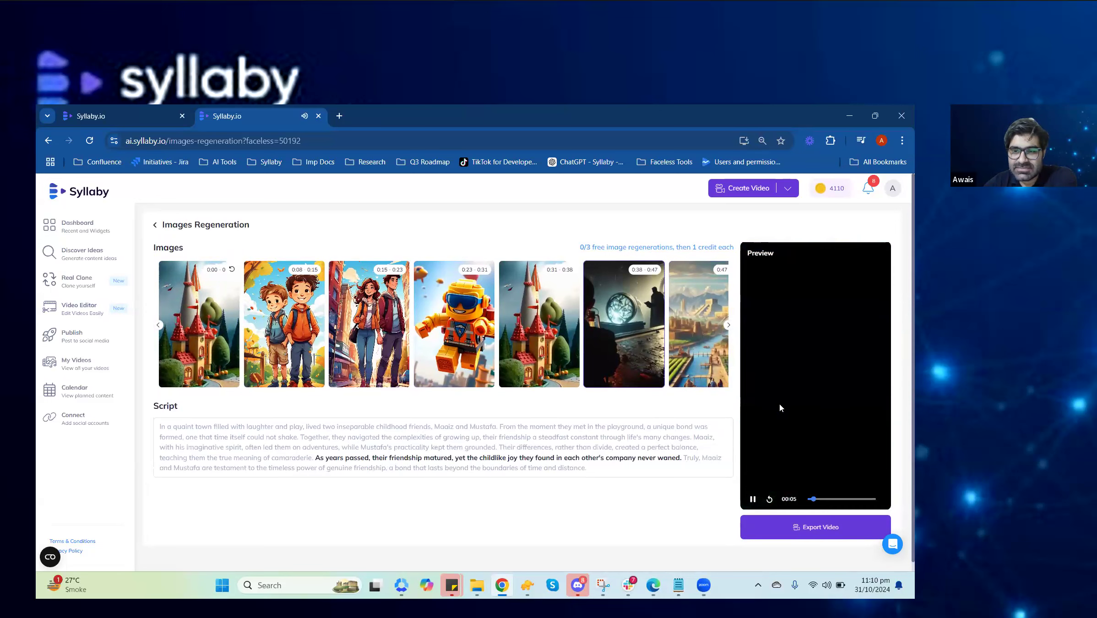
{"action": "left_click", "coordinate": [753, 501]}
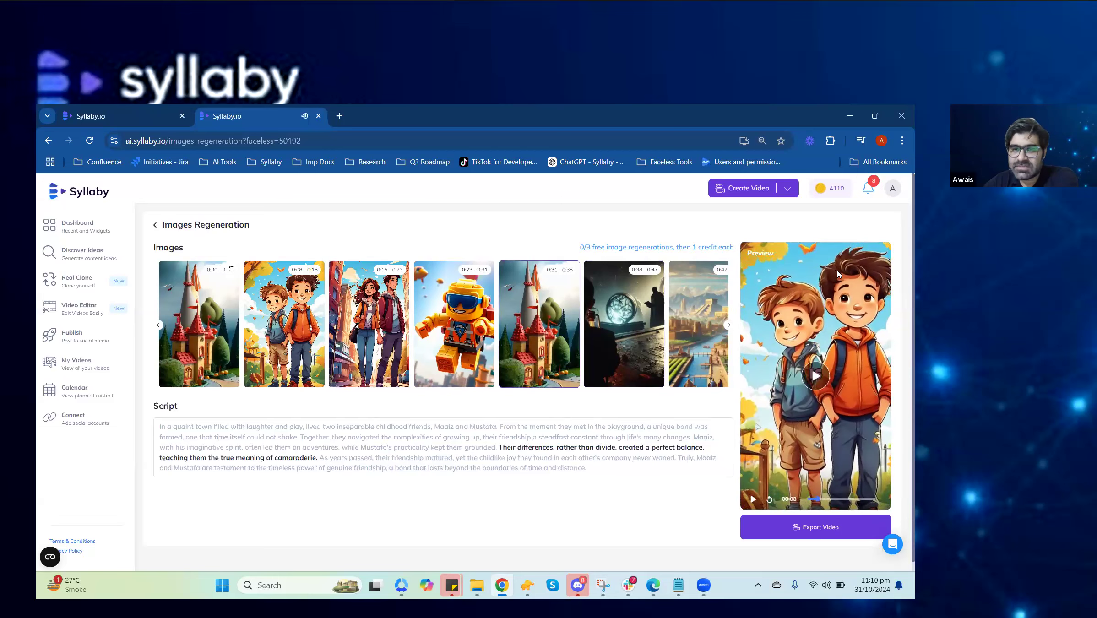
{"action": "left_click", "coordinate": [640, 305]}
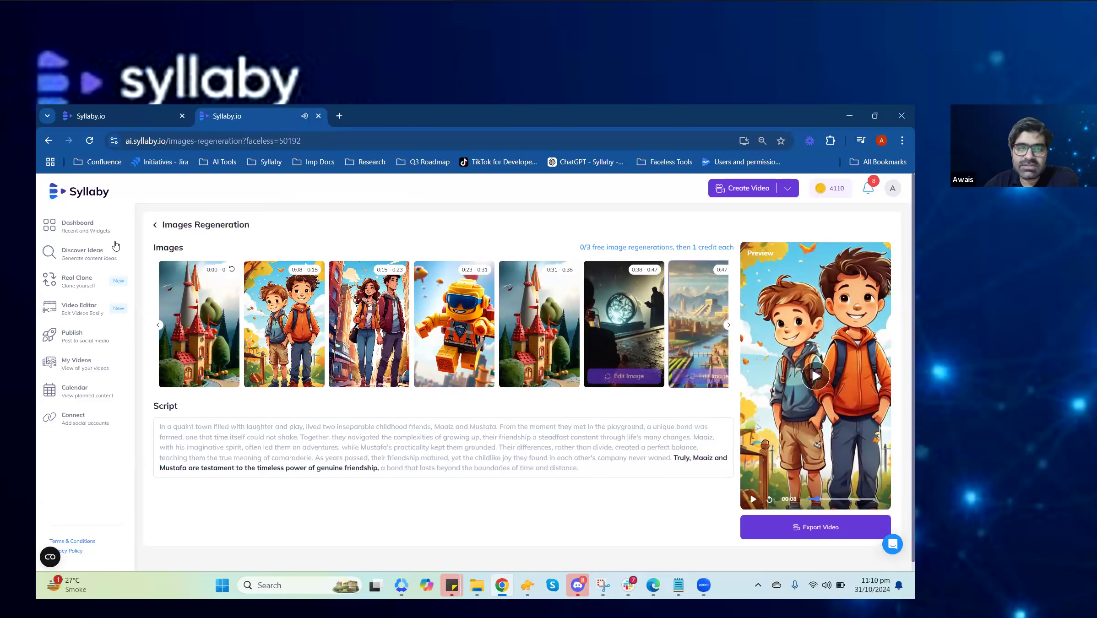
{"action": "mouse_move", "coordinate": [596, 319]}
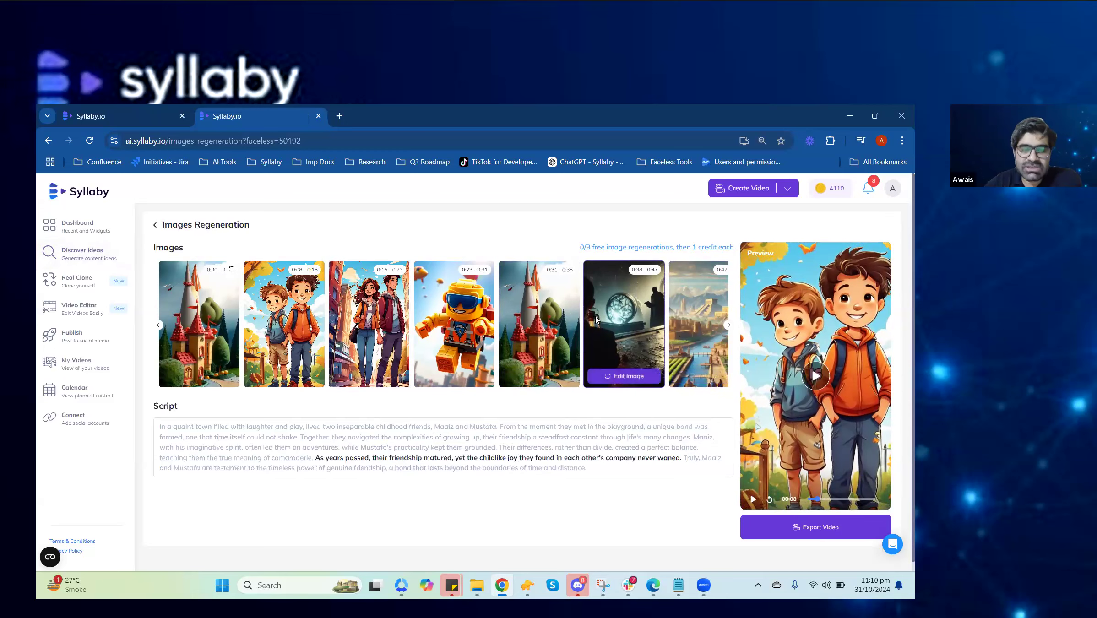
{"action": "left_click", "coordinate": [550, 300]}
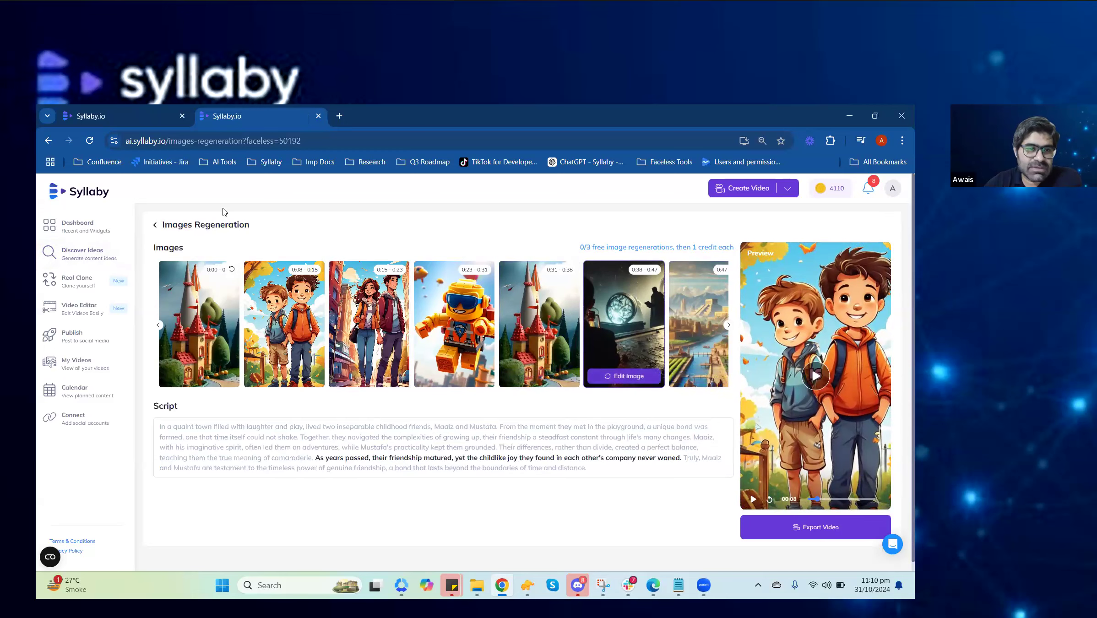
{"action": "left_click", "coordinate": [155, 227]}
{"action": "left_click", "coordinate": [531, 392]}
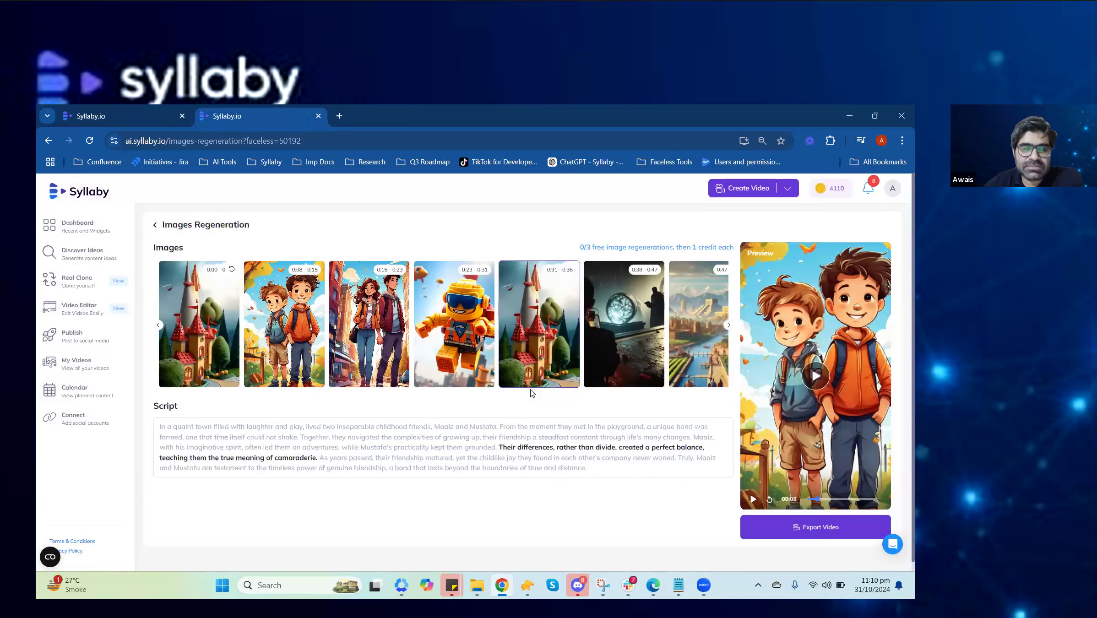
{"action": "left_click", "coordinate": [162, 384]}
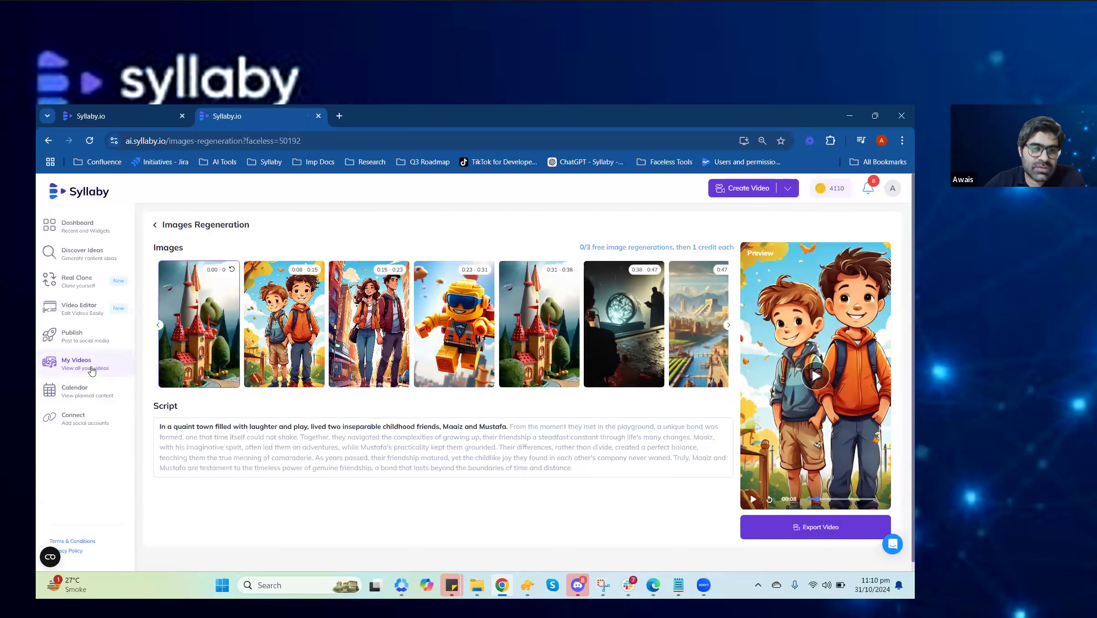
Browse the completed videos in the Comics folder of My Videos and return to the main video list.
{"action": "left_click", "coordinate": [92, 370]}
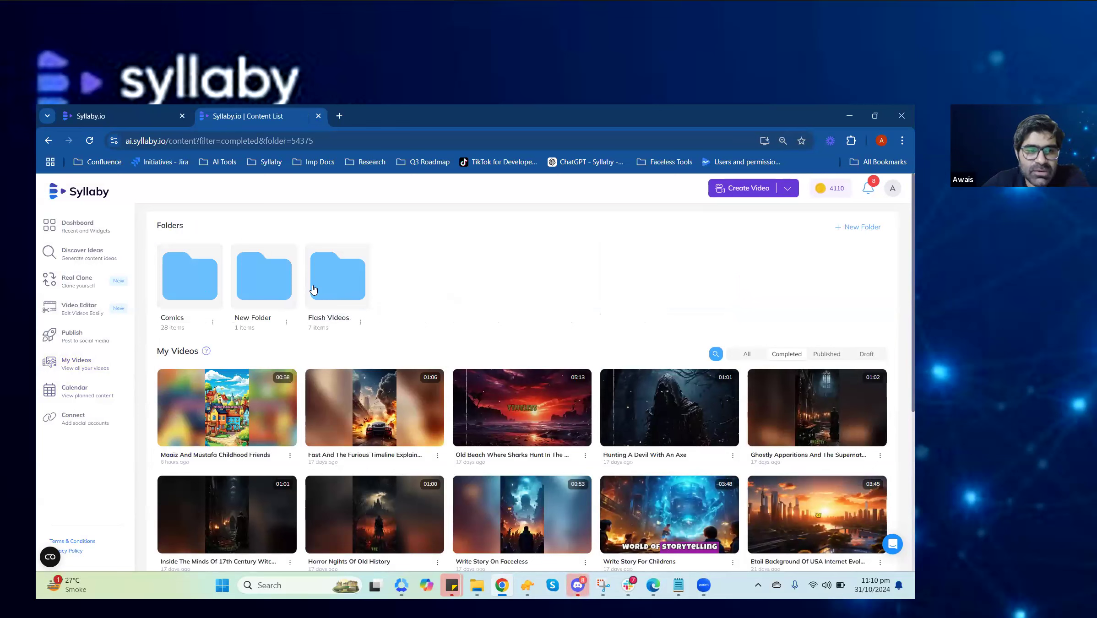
{"action": "left_click", "coordinate": [195, 284]}
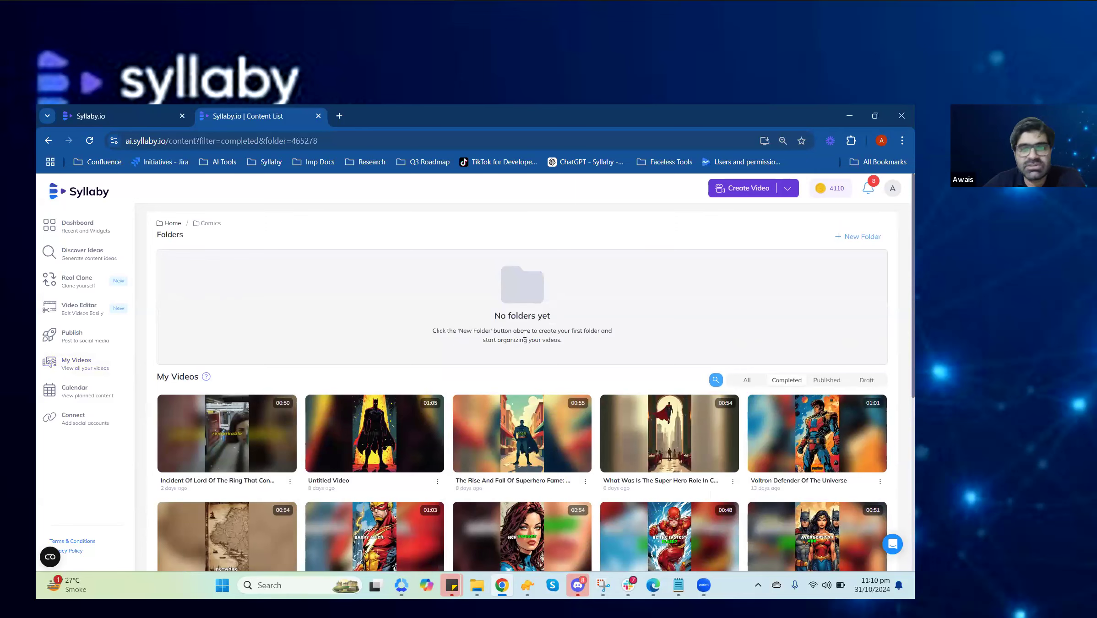
{"action": "scroll", "coordinate": [682, 366], "scroll_direction": "down", "scroll_amount": 6}
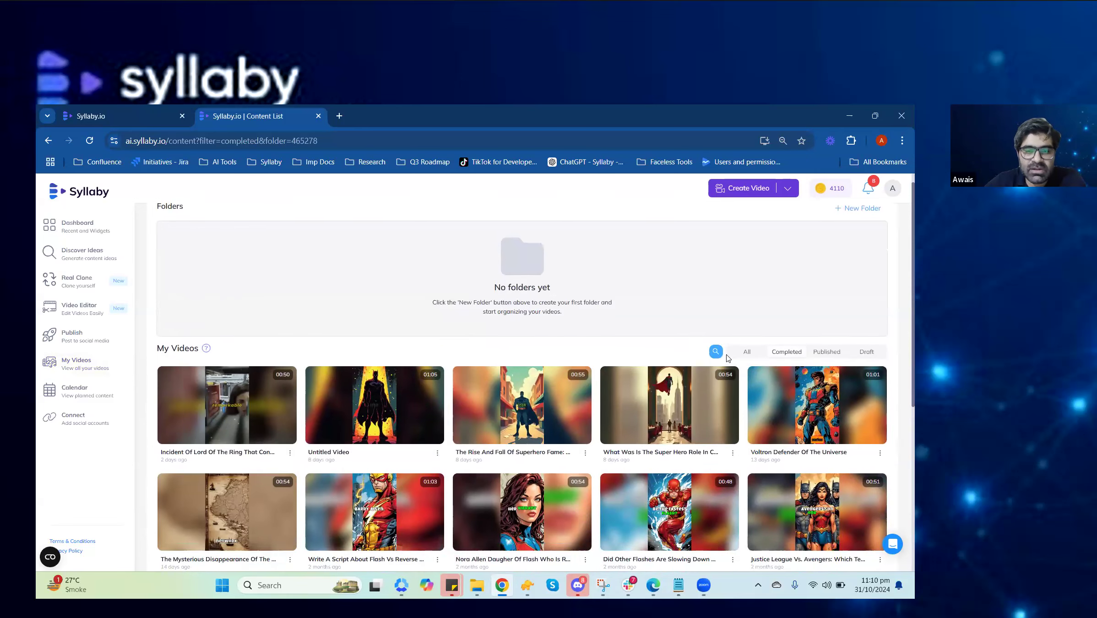
{"action": "scroll", "coordinate": [681, 405], "scroll_direction": "down", "scroll_amount": 1}
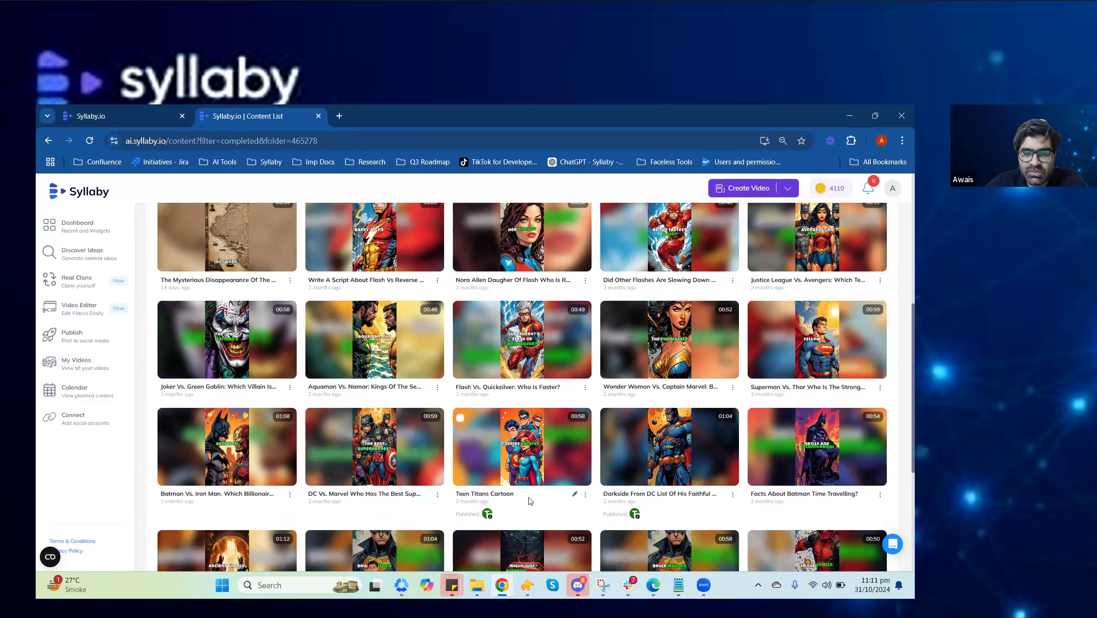
{"action": "scroll", "coordinate": [549, 477], "scroll_direction": "down", "scroll_amount": 2}
{"action": "scroll", "coordinate": [551, 473], "scroll_direction": "down", "scroll_amount": 1}
{"action": "scroll", "coordinate": [551, 441], "scroll_direction": "up", "scroll_amount": 5}
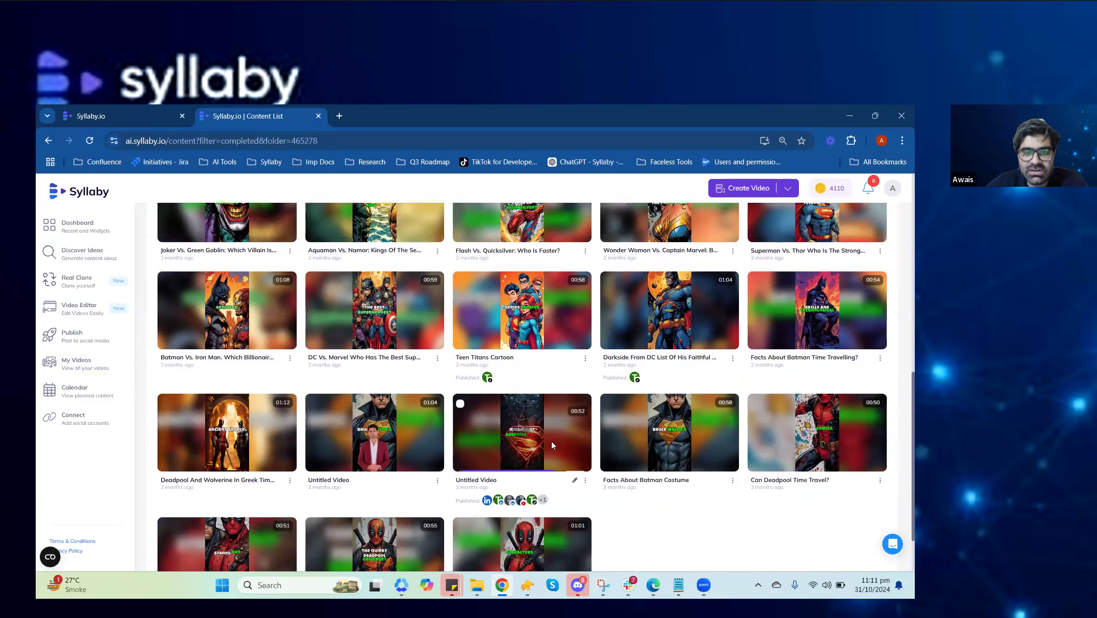
{"action": "scroll", "coordinate": [563, 439], "scroll_direction": "up", "scroll_amount": 4}
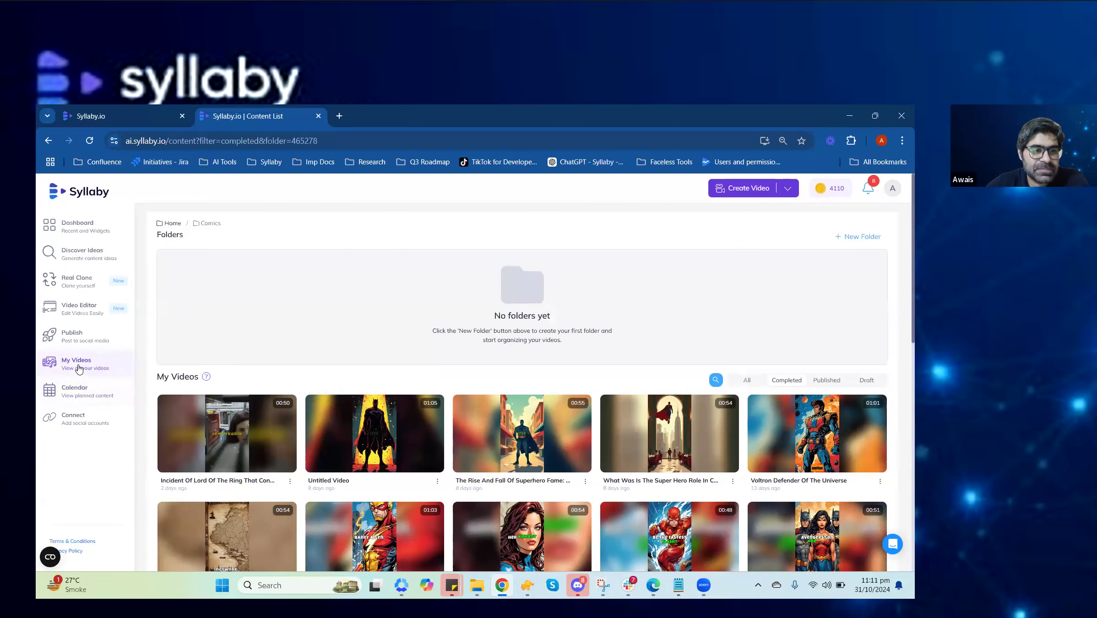
{"action": "left_click", "coordinate": [79, 369]}
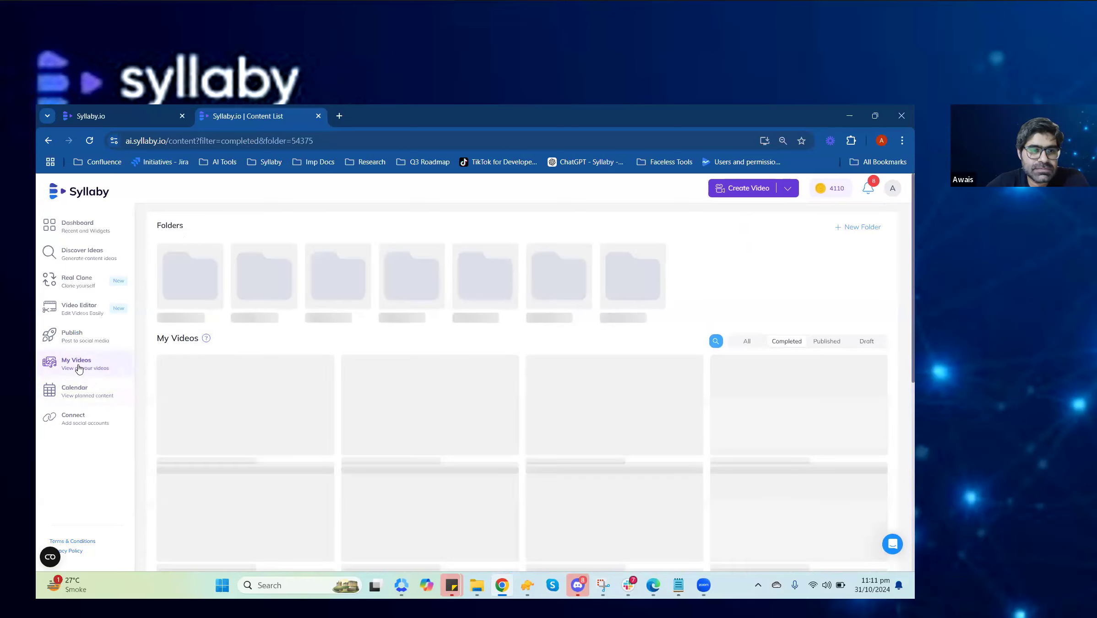
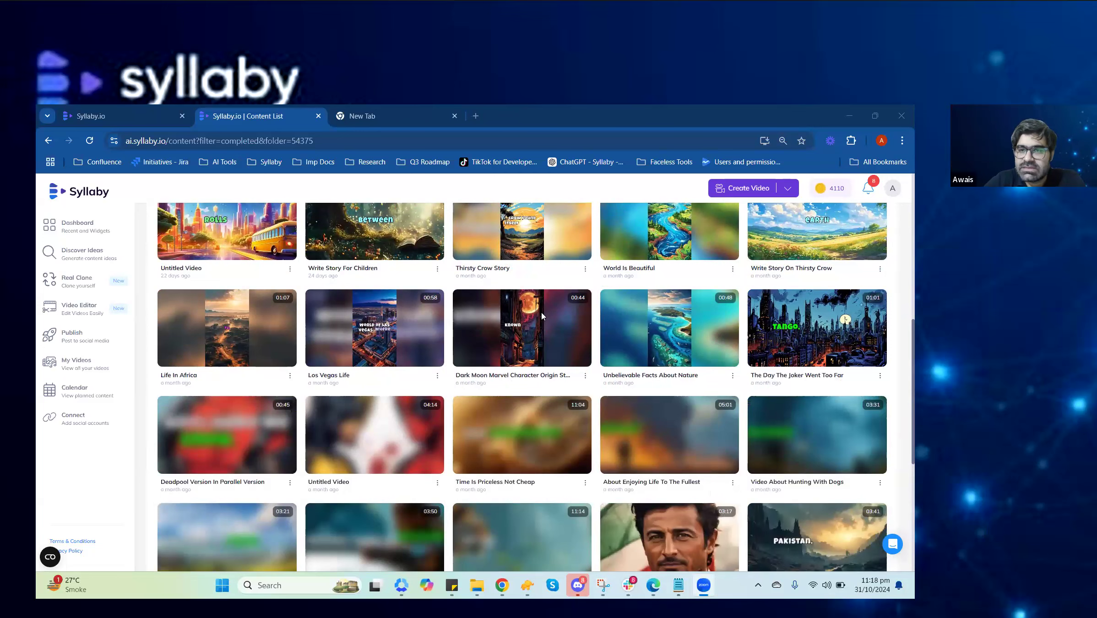
Find the 4:14 untitled Deadpool and Wolverine video among the completed videos and start publishing it.
{"action": "mouse_move", "coordinate": [542, 315]}
{"action": "scroll", "coordinate": [542, 316], "scroll_direction": "down", "scroll_amount": 1}
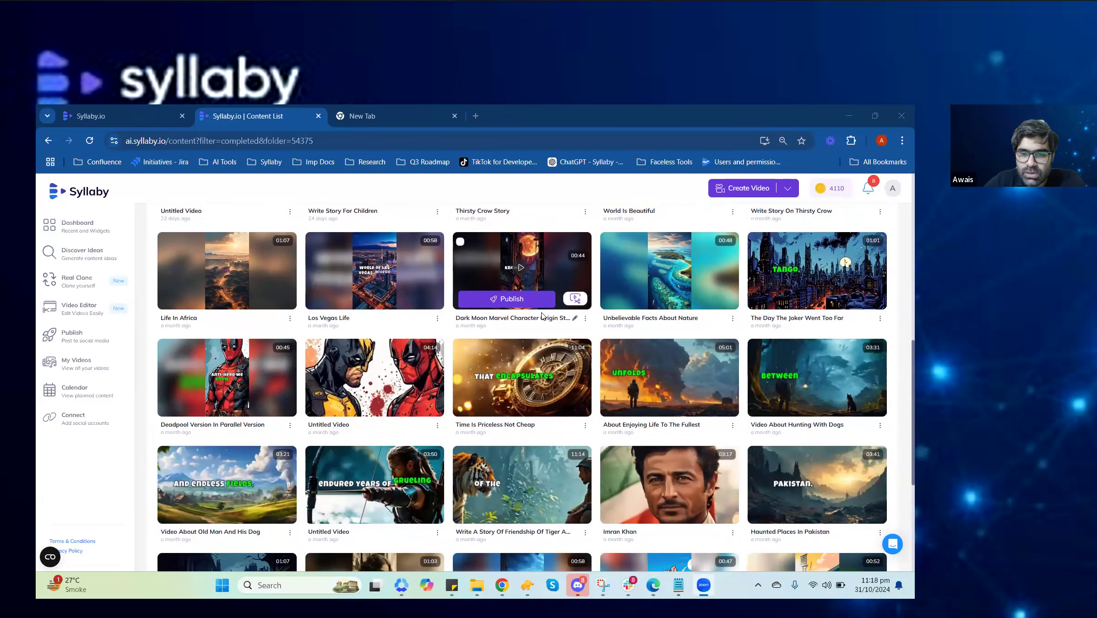
{"action": "scroll", "coordinate": [574, 313], "scroll_direction": "down", "scroll_amount": 1}
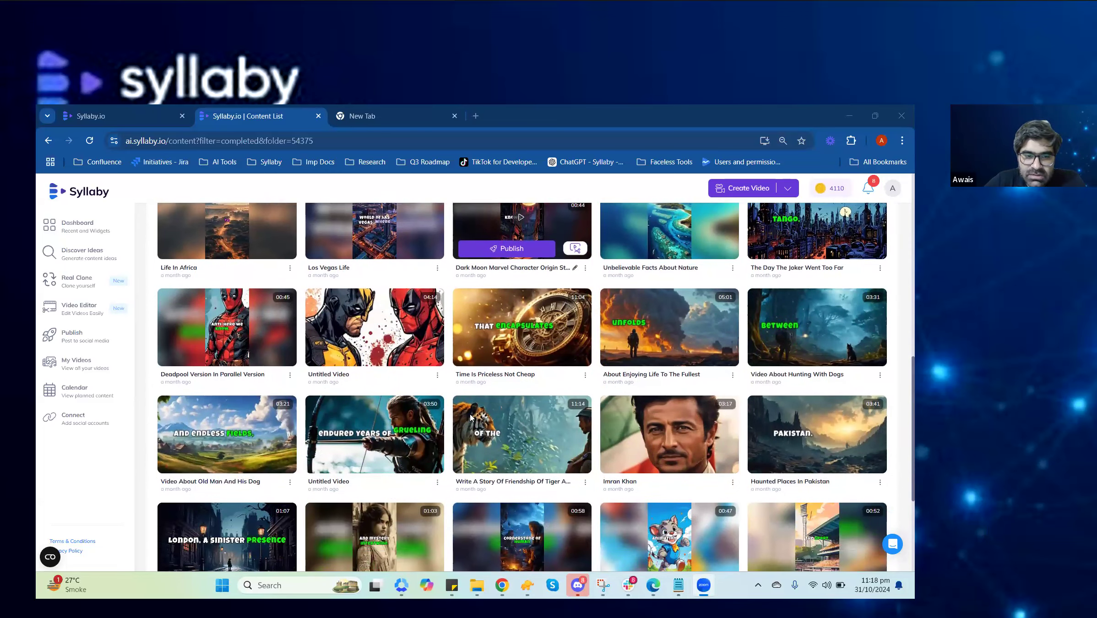
{"action": "mouse_move", "coordinate": [626, 286]}
{"action": "scroll", "coordinate": [626, 282], "scroll_direction": "up", "scroll_amount": 1}
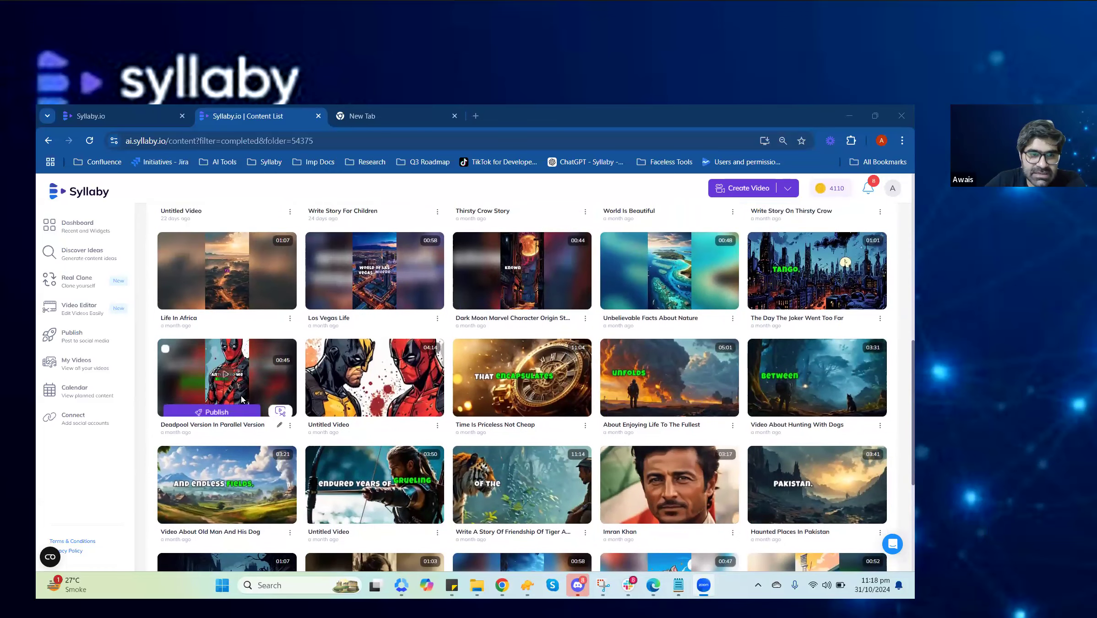
{"action": "mouse_move", "coordinate": [415, 393]}
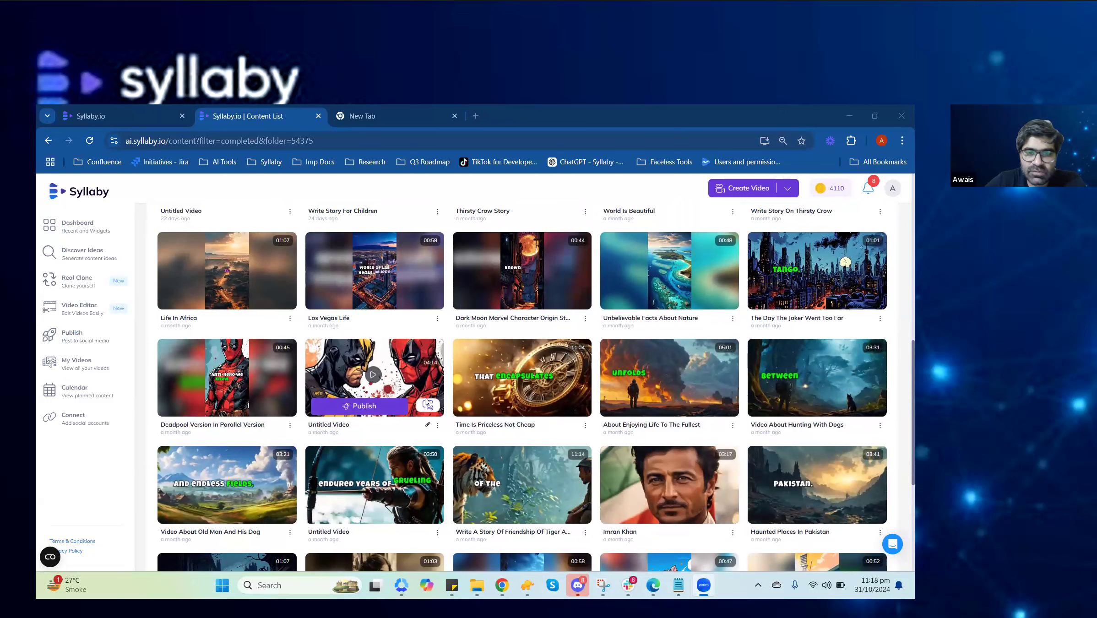
{"action": "left_click", "coordinate": [369, 405]}
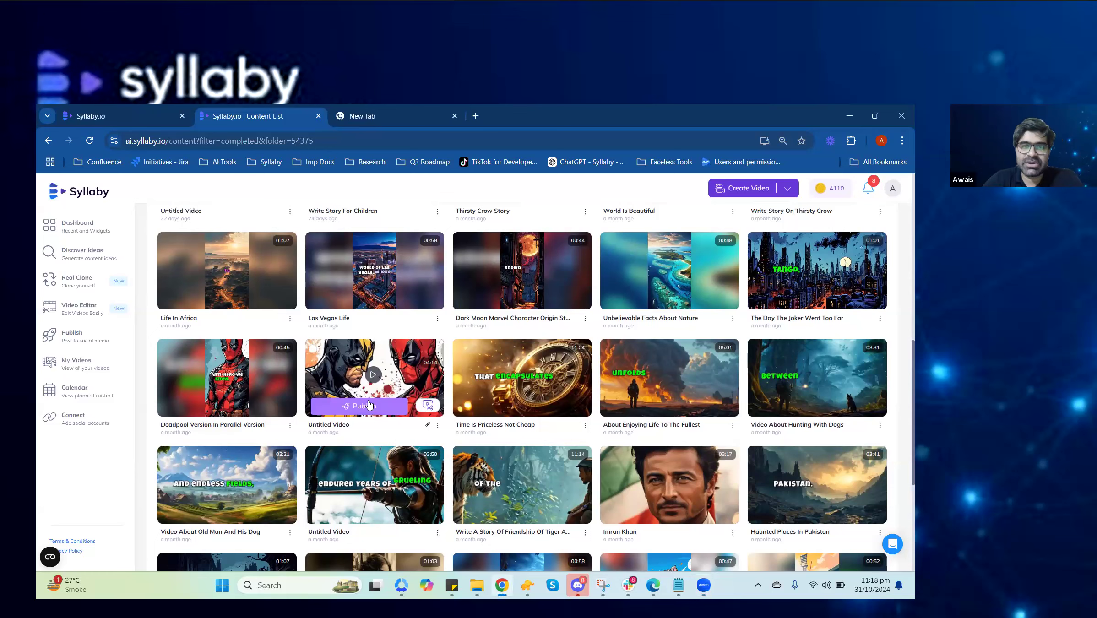
{"action": "left_click", "coordinate": [369, 404]}
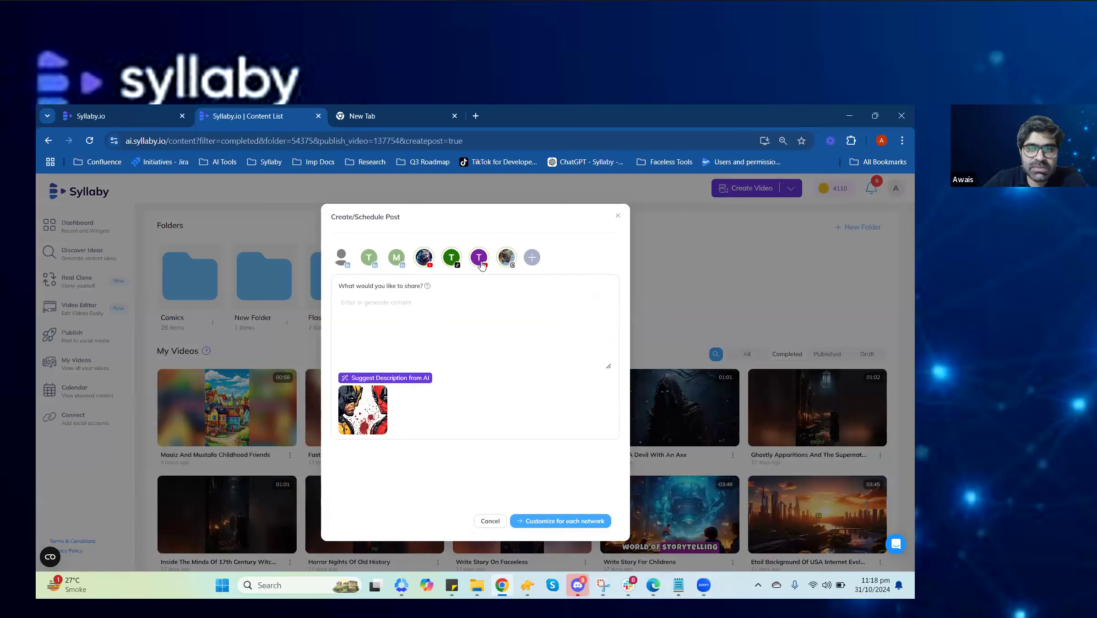
Leave only the Turbo Wisdom YouTube channel selected for the post and generate its description with AI.
{"action": "left_click", "coordinate": [450, 264]}
{"action": "left_click", "coordinate": [479, 265]}
{"action": "left_click", "coordinate": [510, 266]}
{"action": "left_click", "coordinate": [395, 383]}
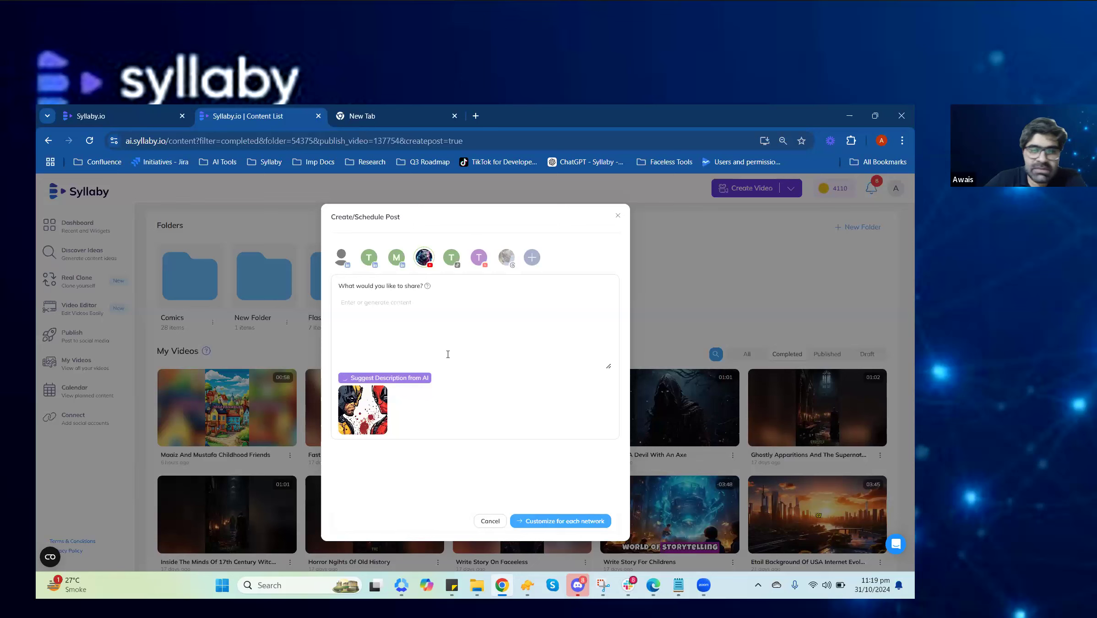
{"action": "scroll", "coordinate": [503, 321], "scroll_direction": "down", "scroll_amount": 3}
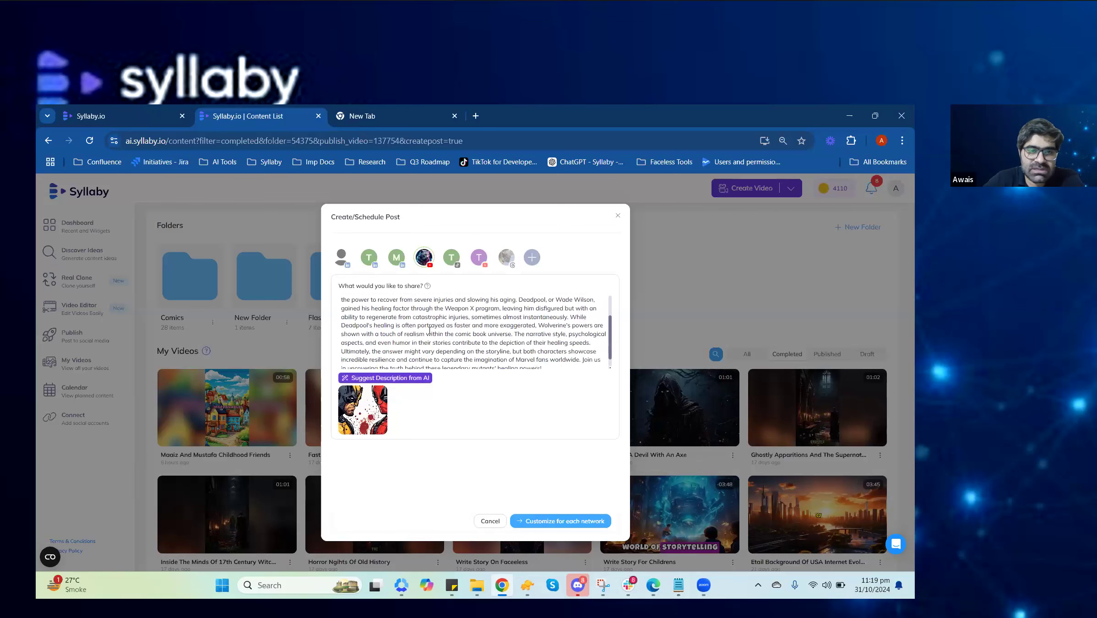
{"action": "scroll", "coordinate": [409, 324], "scroll_direction": "up", "scroll_amount": 3}
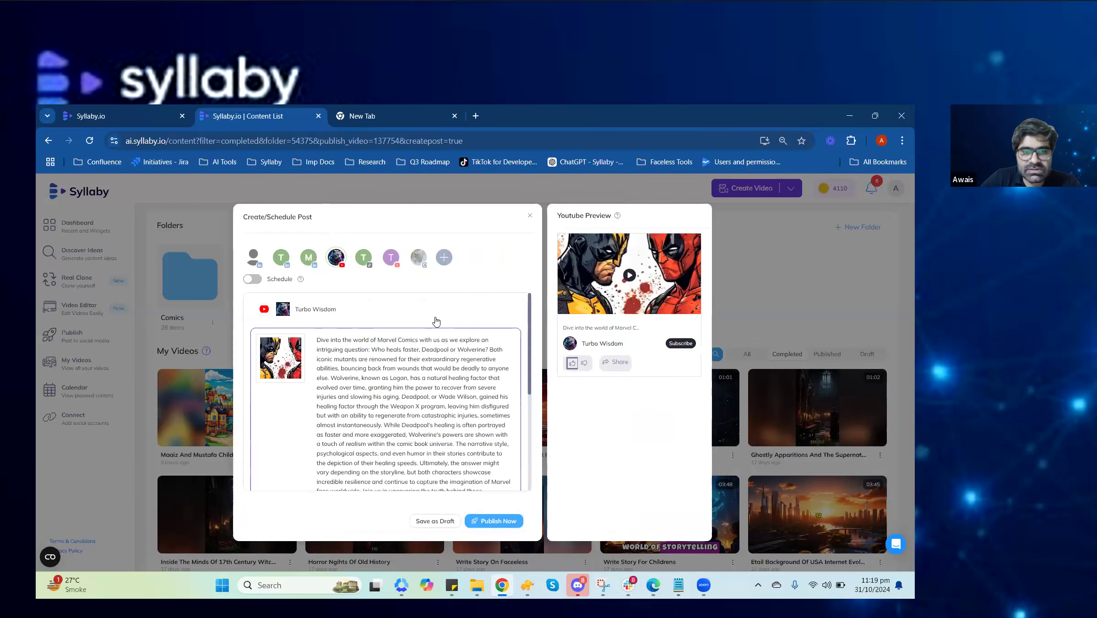
Generate the YouTube post's title and tags with AI.
{"action": "scroll", "coordinate": [435, 320], "scroll_direction": "down", "scroll_amount": 5}
{"action": "left_click", "coordinate": [510, 357]}
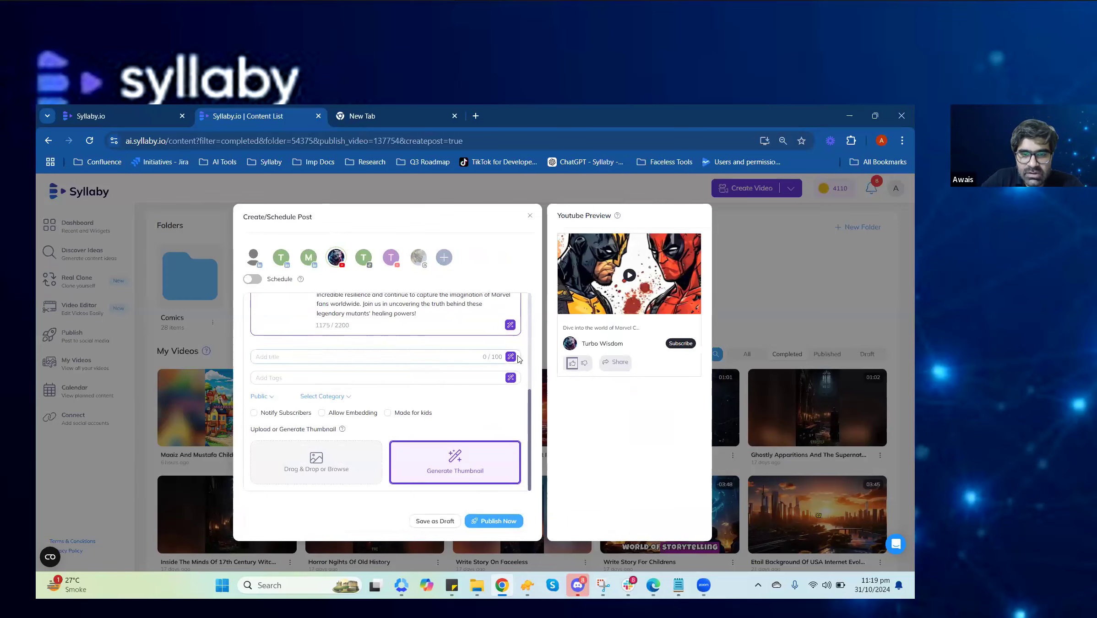
{"action": "left_click", "coordinate": [510, 377]}
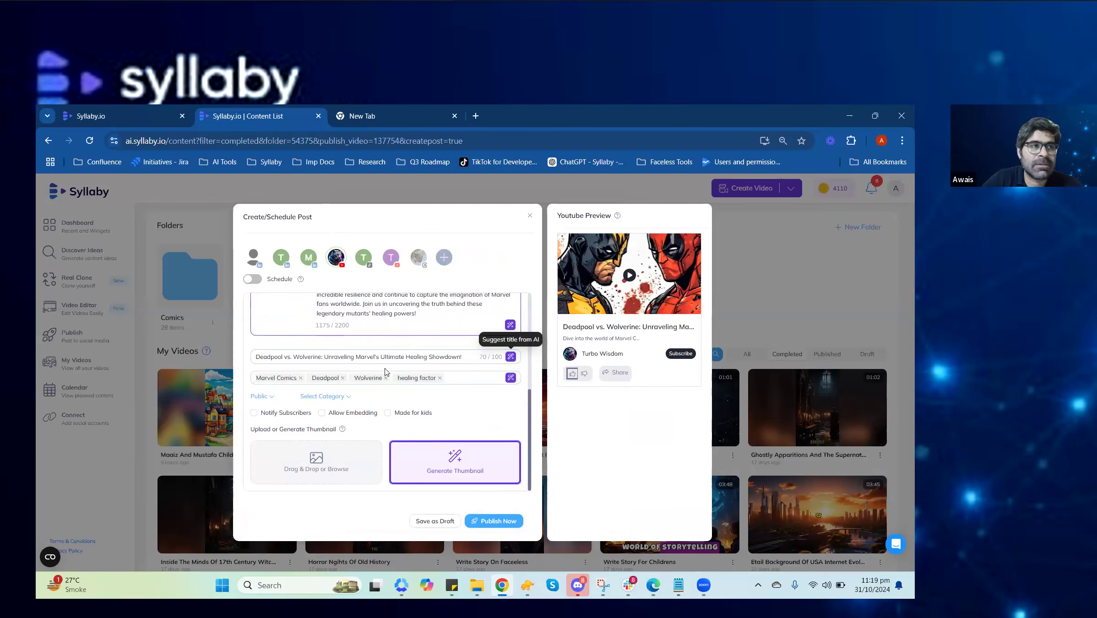
Keep the post's visibility at Public and generate three AI thumbnails, approving the 1-credit charge.
{"action": "left_click", "coordinate": [261, 396]}
{"action": "left_click", "coordinate": [270, 411]}
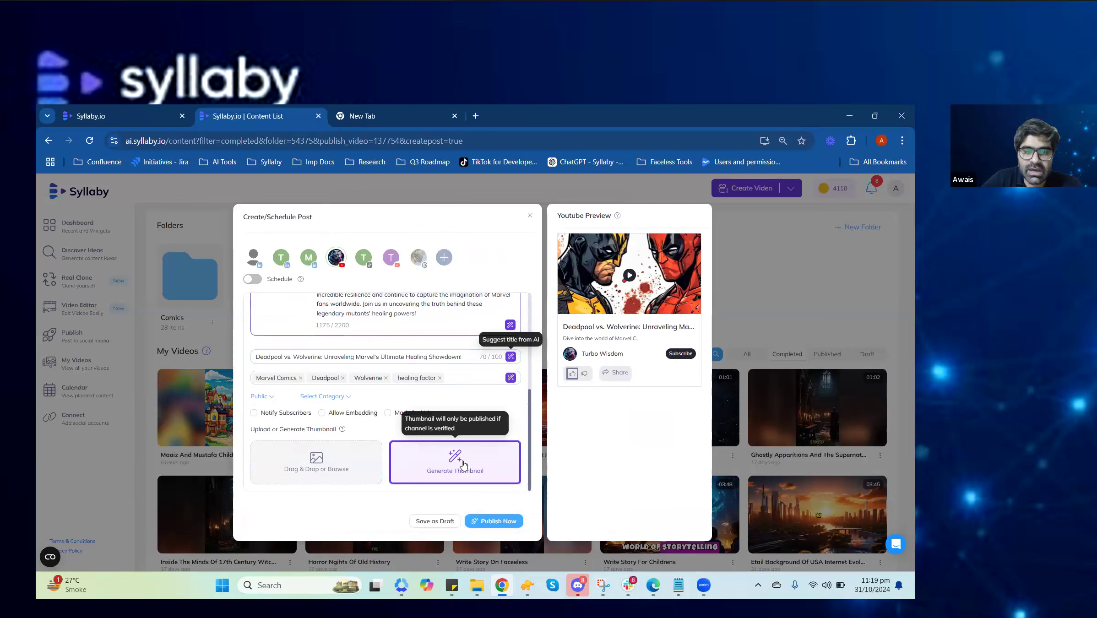
{"action": "left_click", "coordinate": [497, 456]}
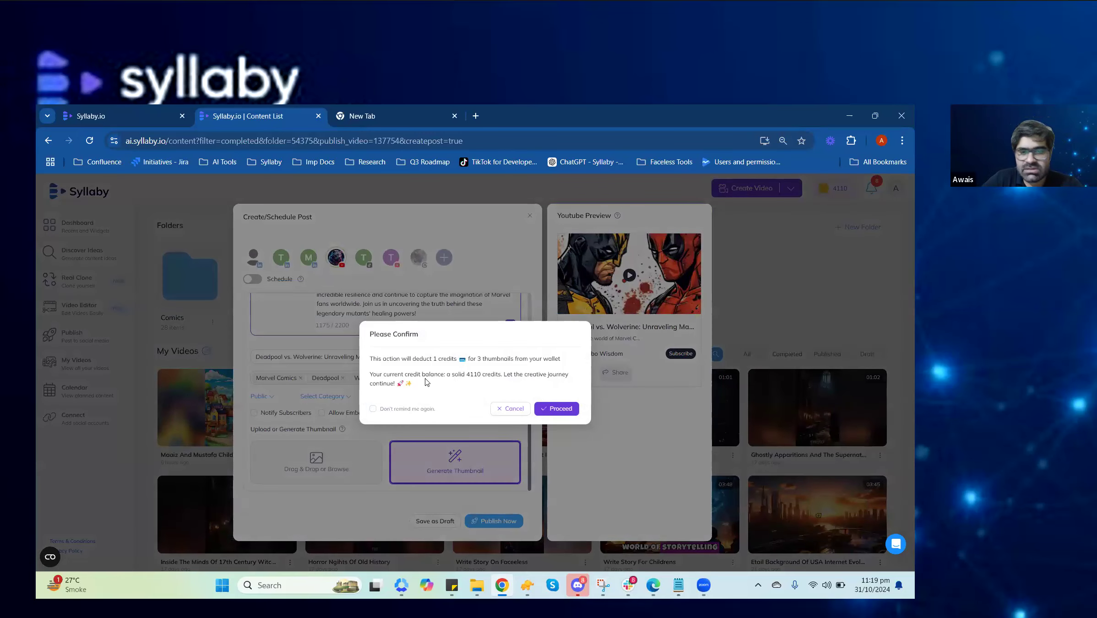
{"action": "left_click", "coordinate": [558, 410]}
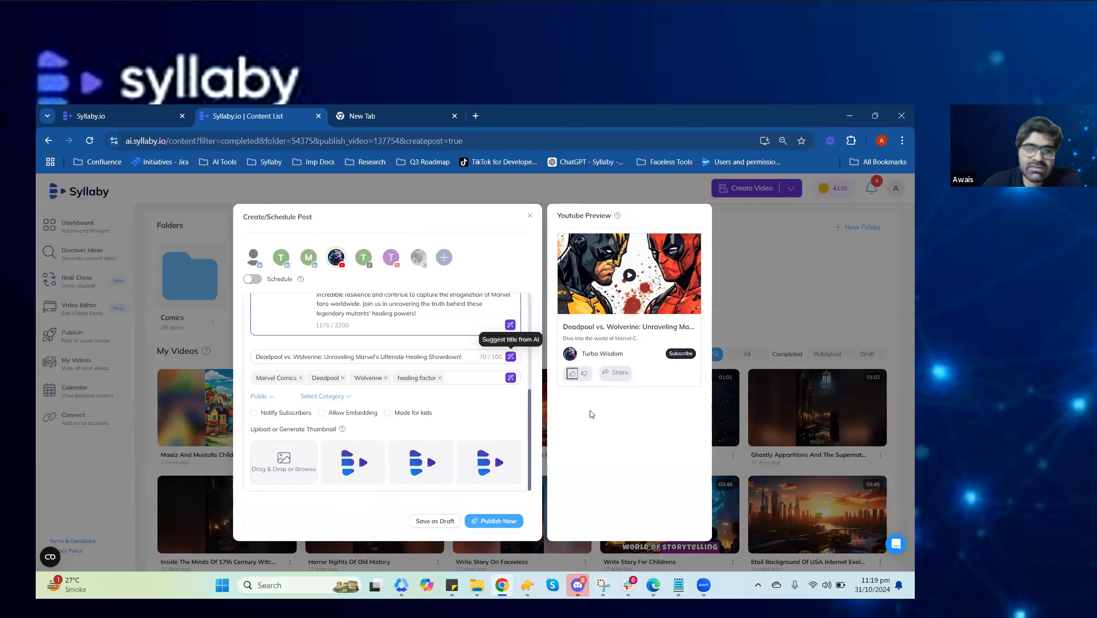
Switch to YouTube in the spare browser tab and open the signed-in Turbo Facts channel page.
{"action": "left_click", "coordinate": [433, 107]}
{"action": "type", "text": "you"}
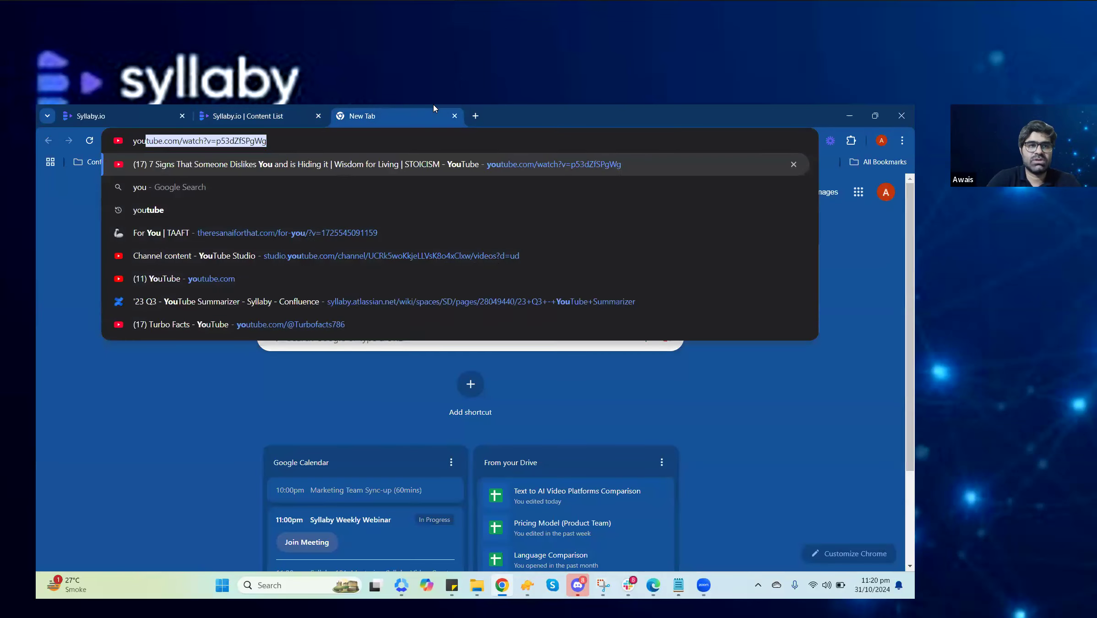
{"action": "key", "text": "Return"}
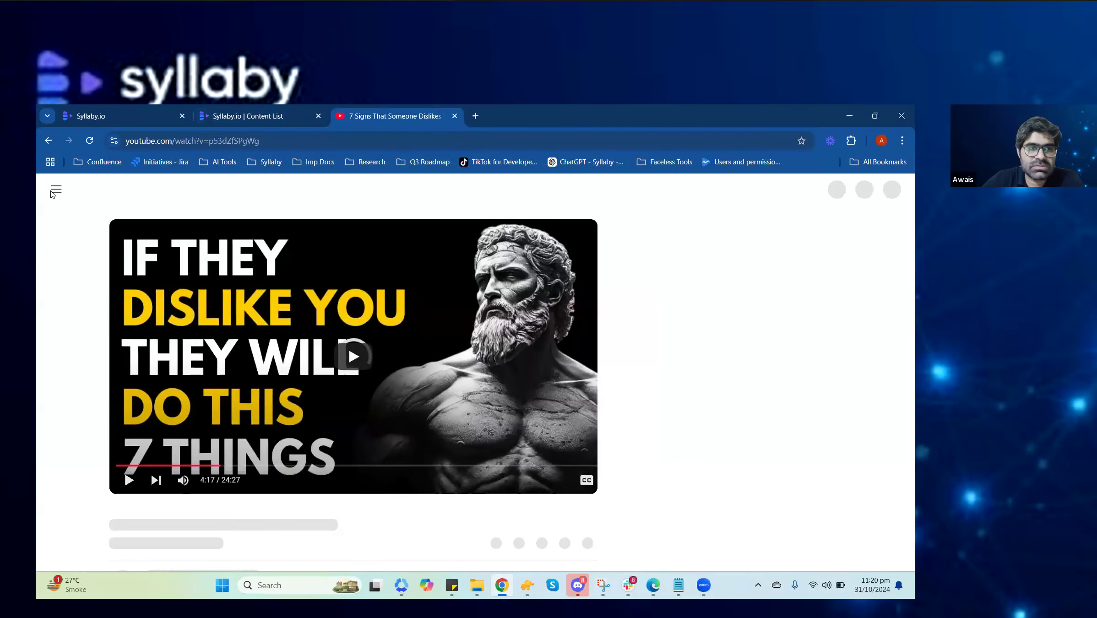
{"action": "left_click", "coordinate": [56, 195]}
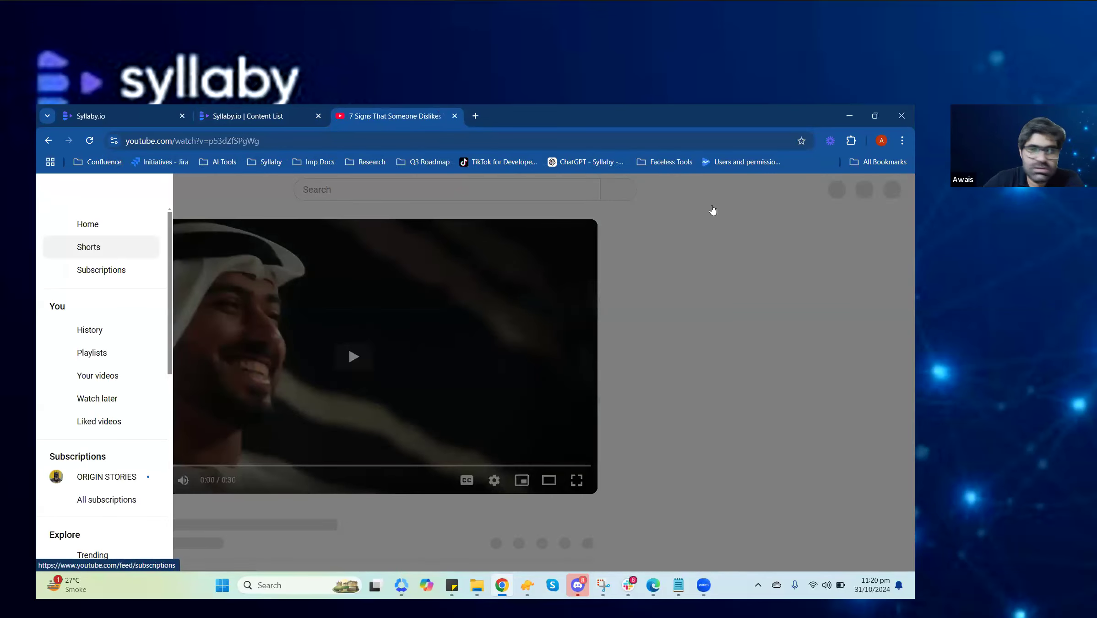
{"action": "left_click", "coordinate": [713, 210]}
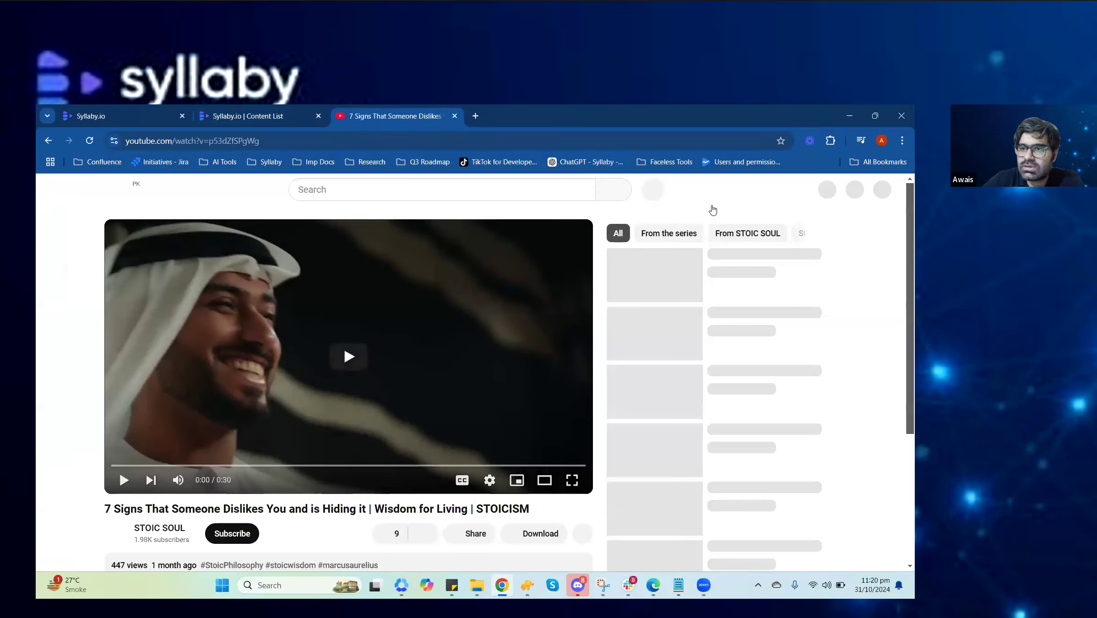
{"action": "left_click", "coordinate": [880, 194]}
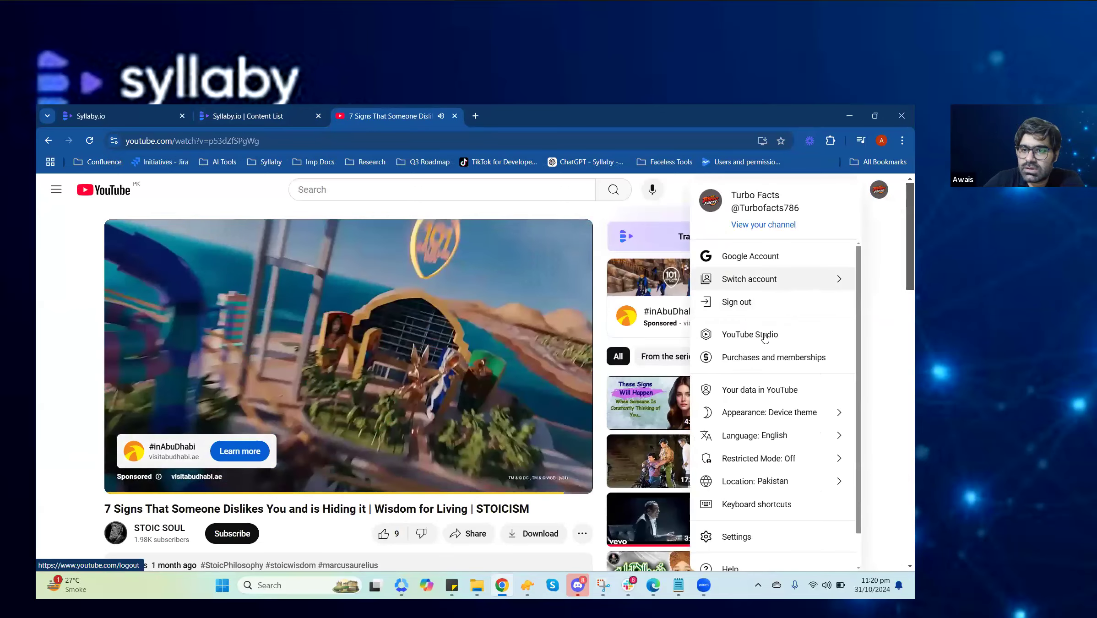
{"action": "left_click", "coordinate": [771, 226]}
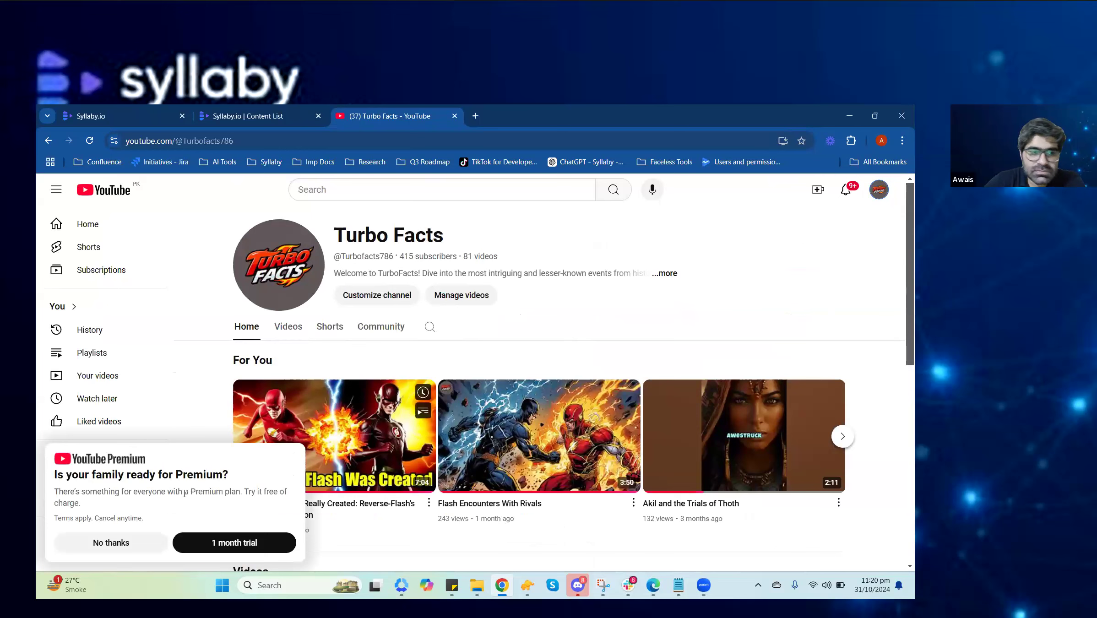
Dismiss the Premium offer and examine the thumbnails of the Turbo Facts channel's videos.
{"action": "left_click", "coordinate": [111, 543]}
{"action": "scroll", "coordinate": [370, 386], "scroll_direction": "down", "scroll_amount": 1}
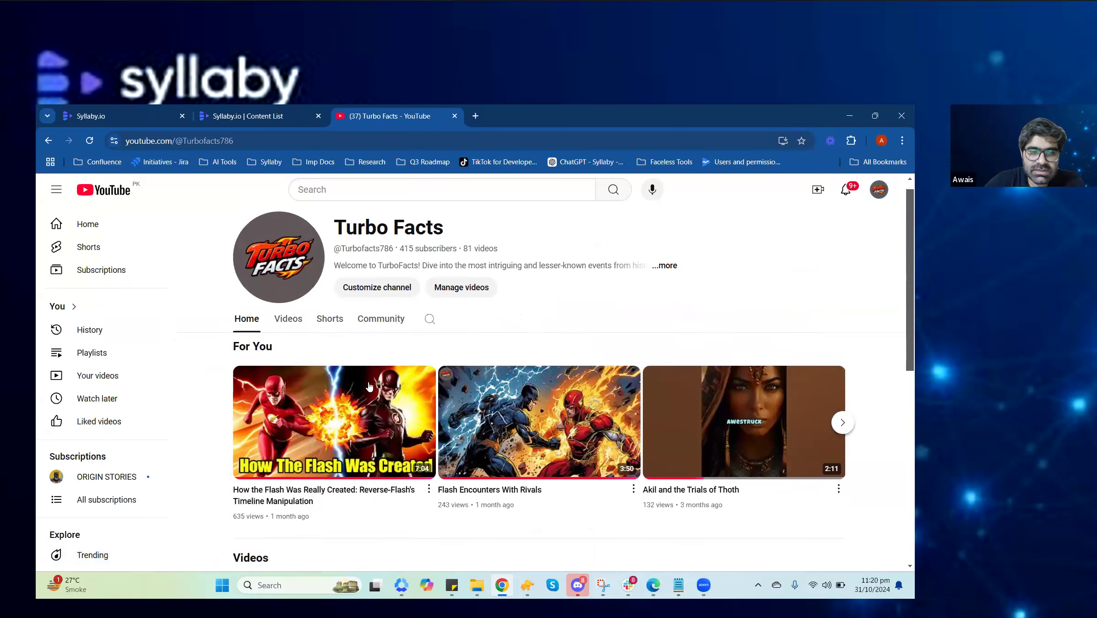
{"action": "scroll", "coordinate": [370, 386], "scroll_direction": "down", "scroll_amount": 1}
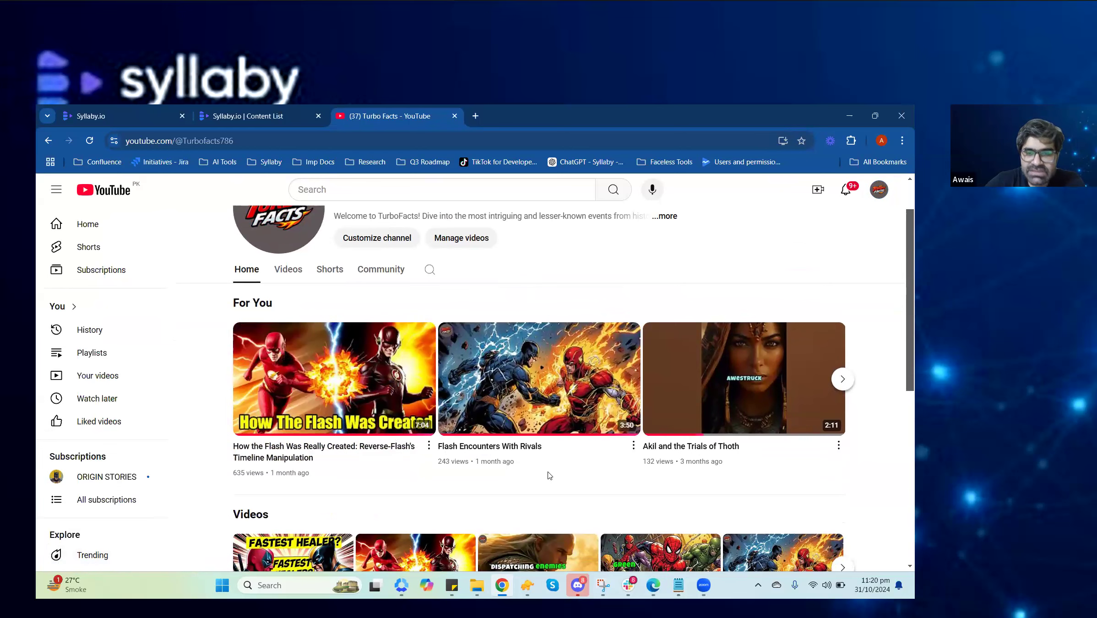
{"action": "left_click", "coordinate": [293, 269]}
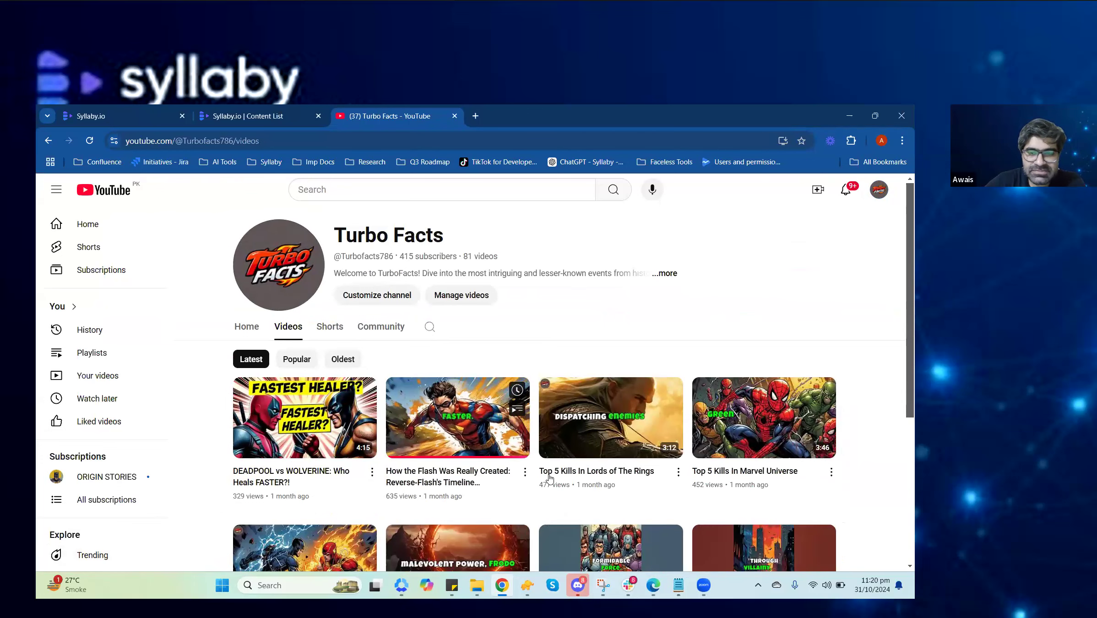
{"action": "scroll", "coordinate": [806, 315], "scroll_direction": "down", "scroll_amount": 3}
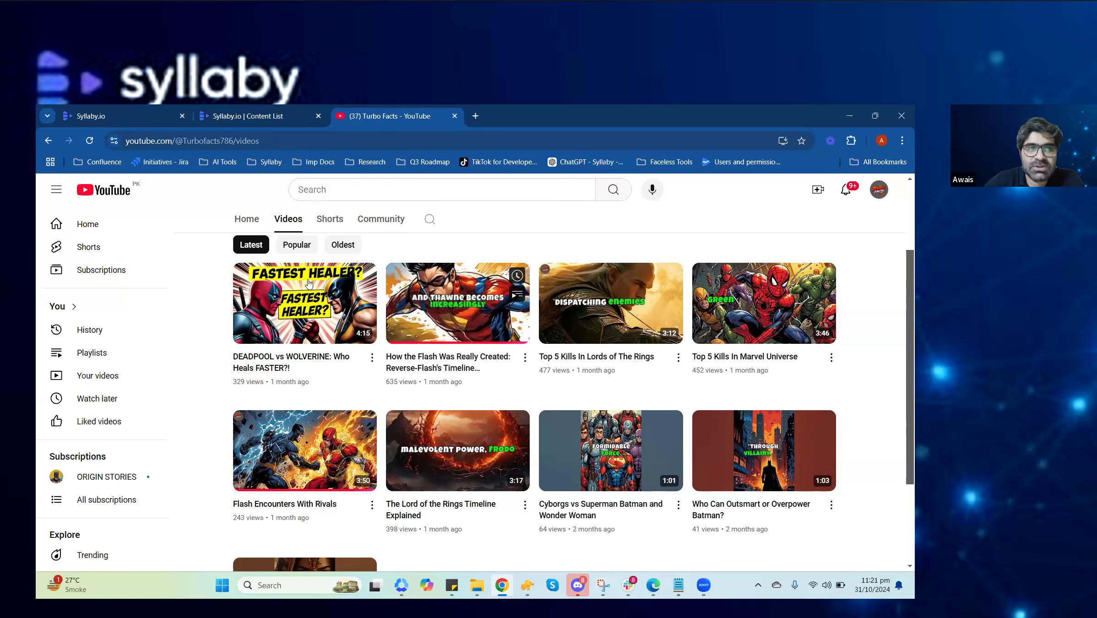
Switch back to Syllaby and view each of the three generated thumbnails at full size.
{"action": "left_click", "coordinate": [223, 110]}
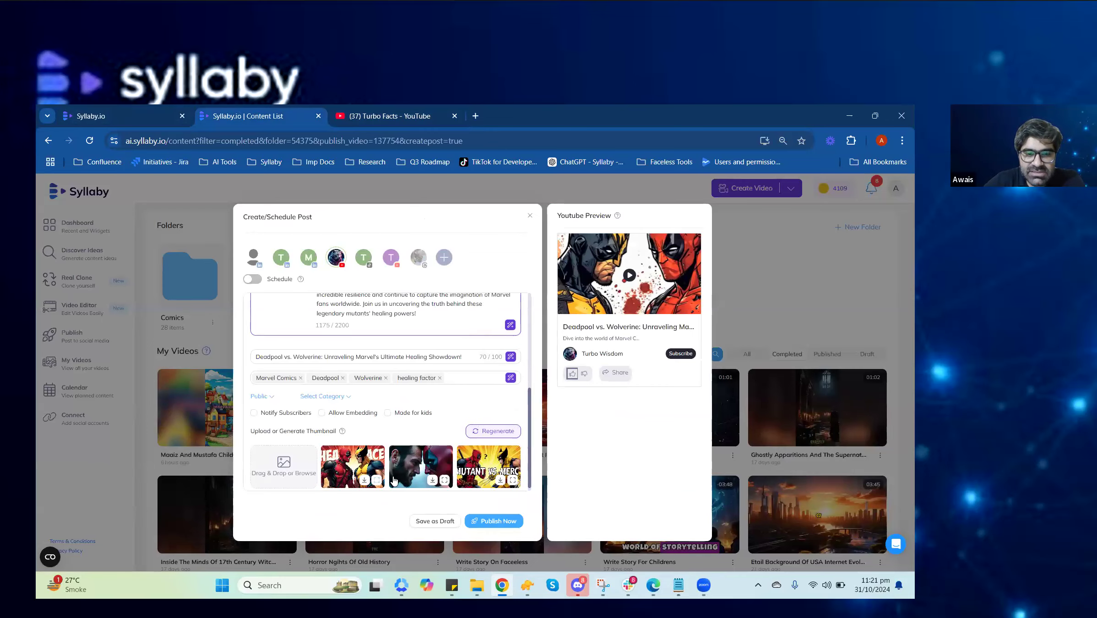
{"action": "left_click", "coordinate": [377, 481]}
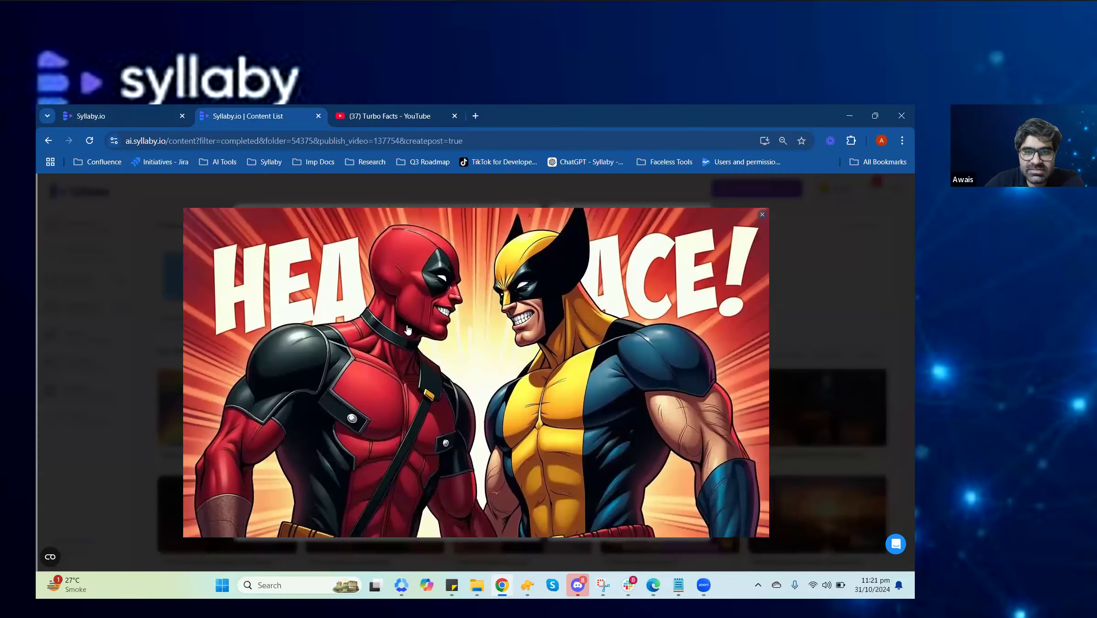
{"action": "left_click", "coordinate": [784, 274]}
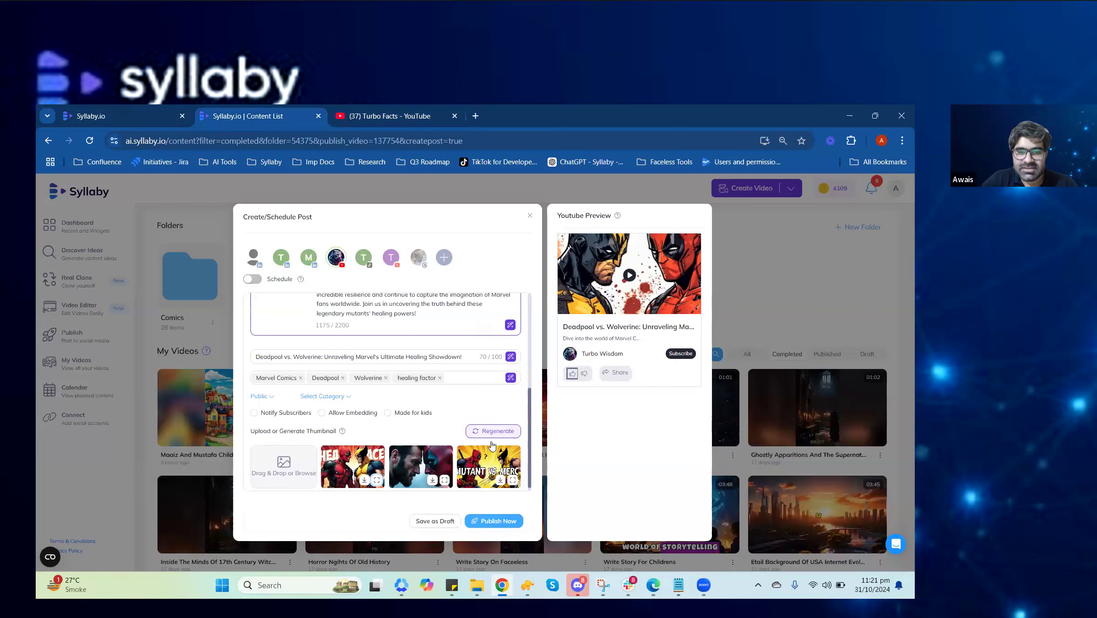
{"action": "left_click", "coordinate": [445, 480]}
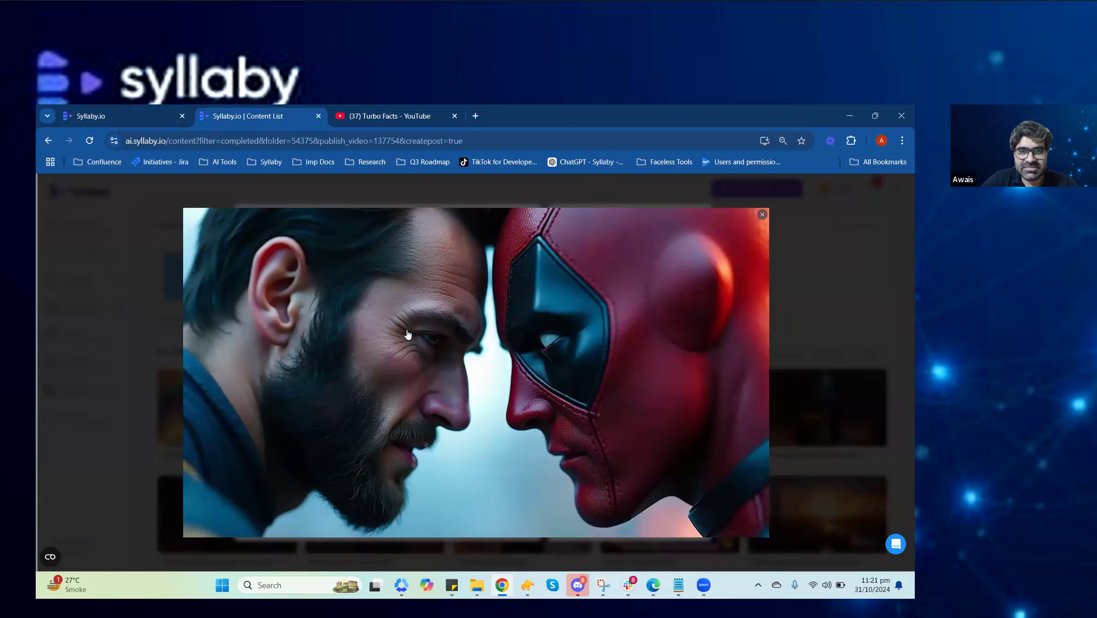
{"action": "left_click", "coordinate": [672, 405]}
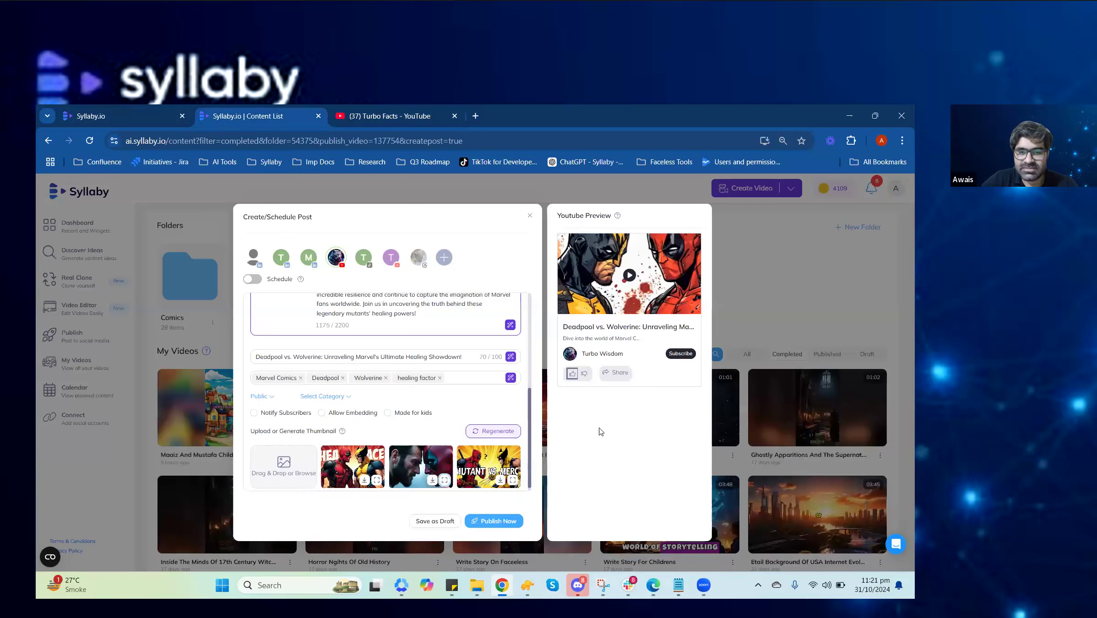
{"action": "left_click", "coordinate": [513, 480]}
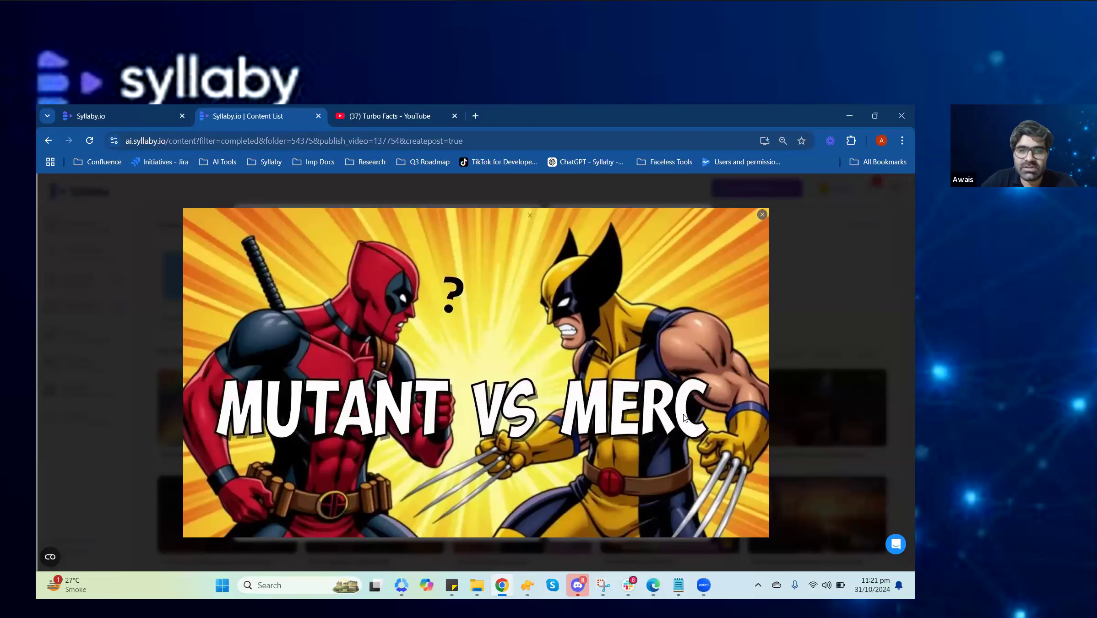
{"action": "key", "text": "Escape"}
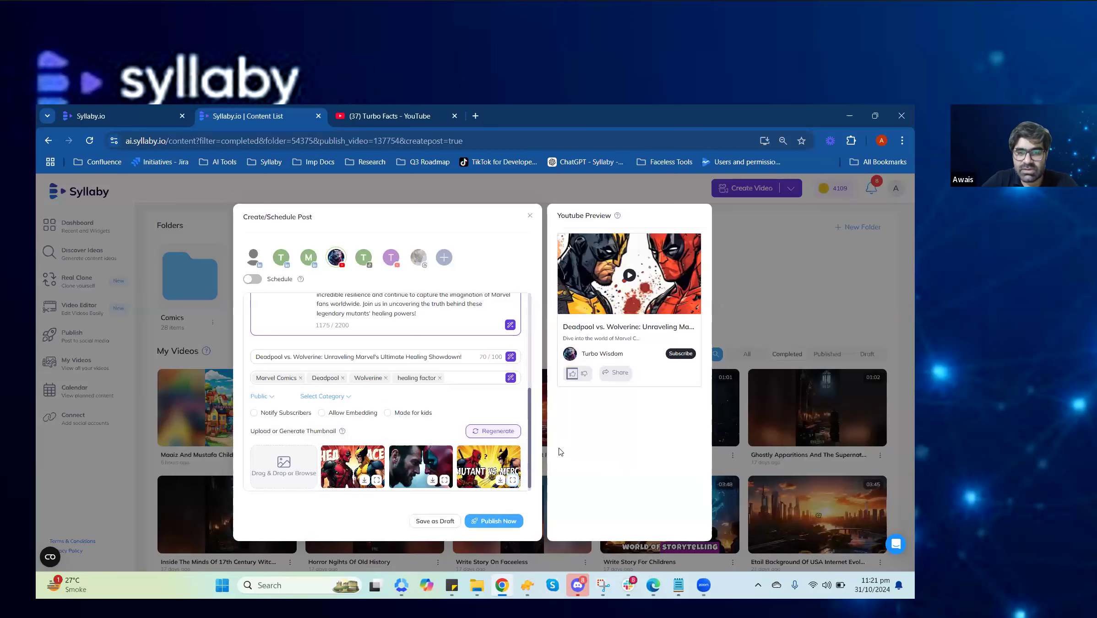
Download the "Mutant vs Merc" thumbnail and view it at full size again.
{"action": "left_click", "coordinate": [501, 488]}
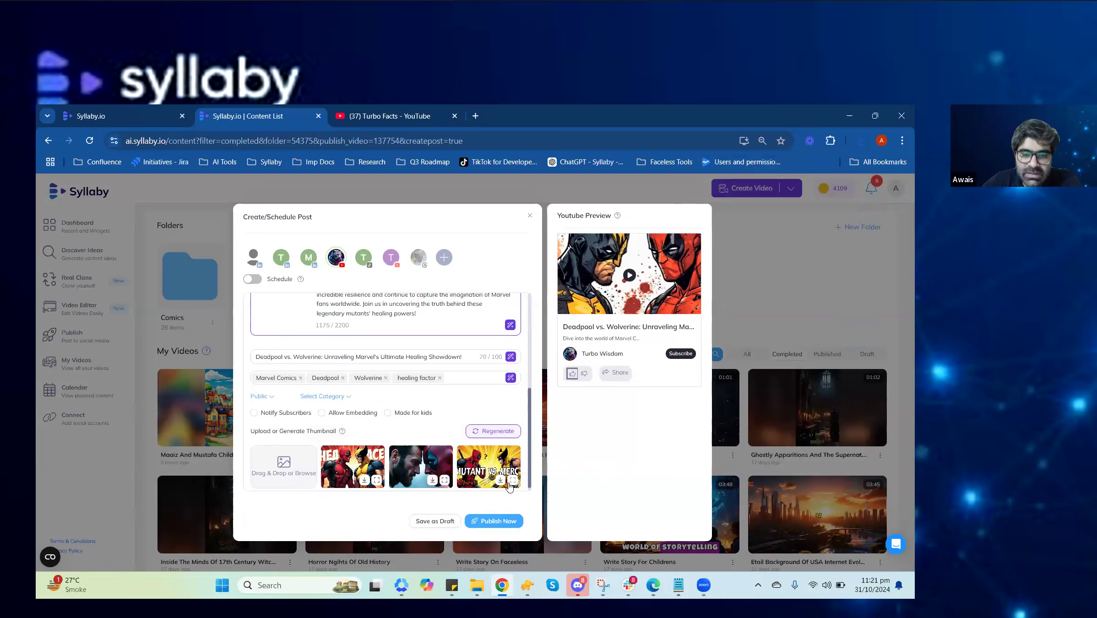
{"action": "left_click", "coordinate": [512, 480]}
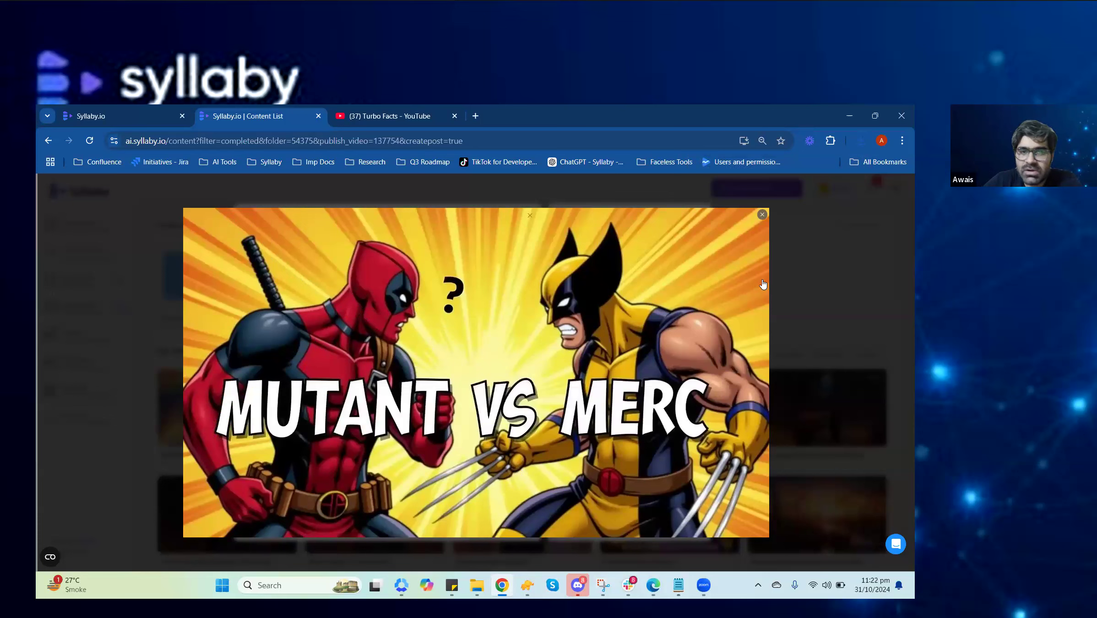
{"action": "left_click", "coordinate": [145, 215]}
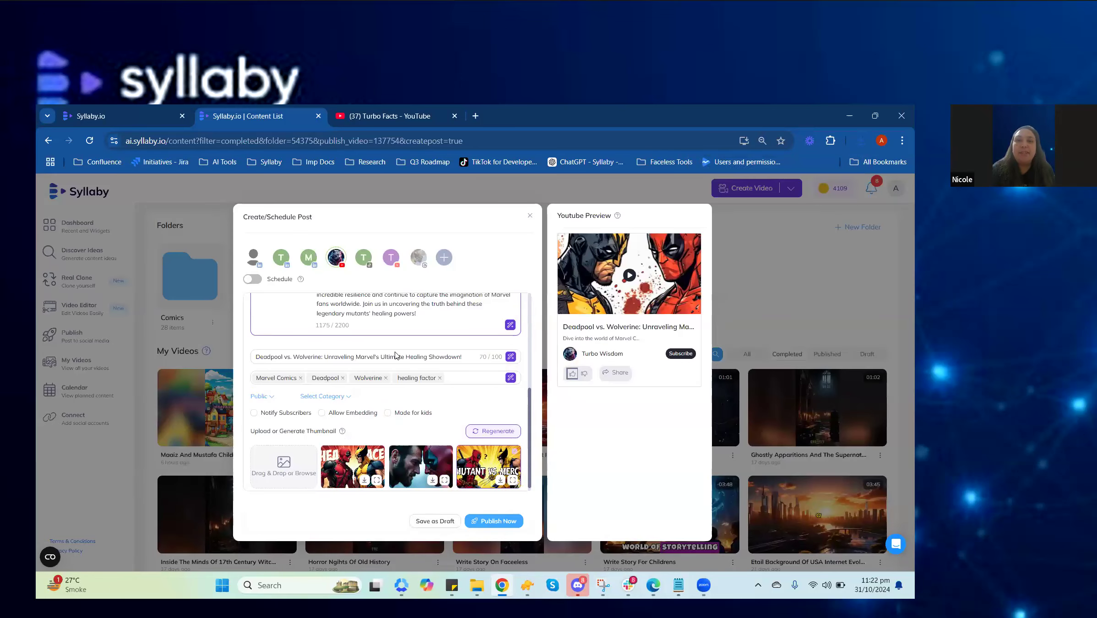
Check the "Mutant vs Merc" thumbnail at full size once more and close the YouTube post dialog.
{"action": "left_click", "coordinate": [514, 480]}
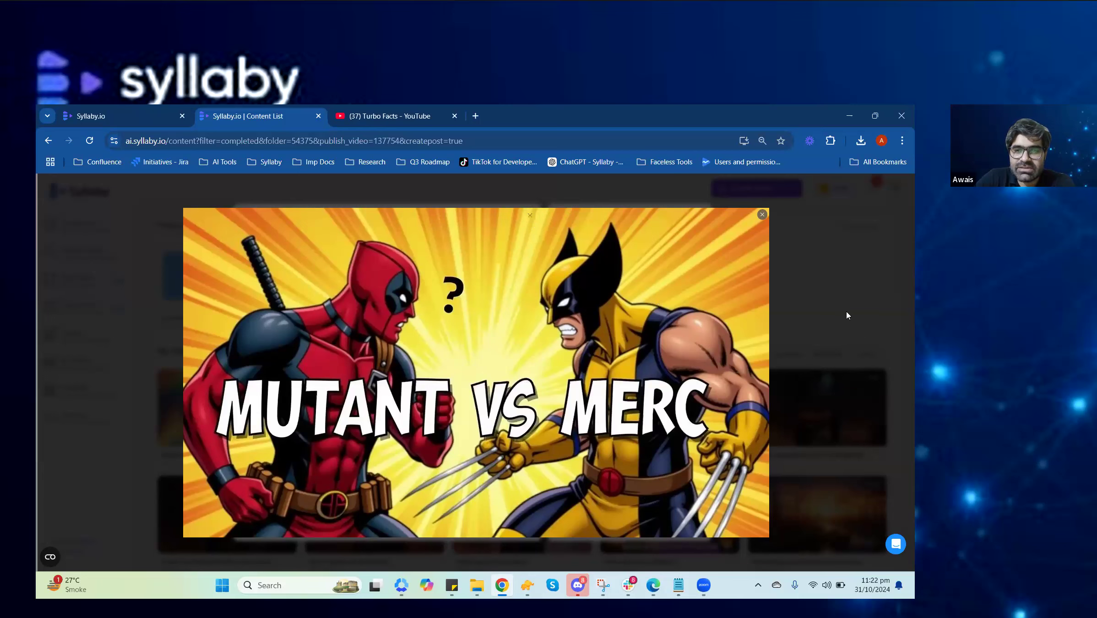
{"action": "left_click", "coordinate": [824, 324]}
{"action": "key", "text": "Escape"}
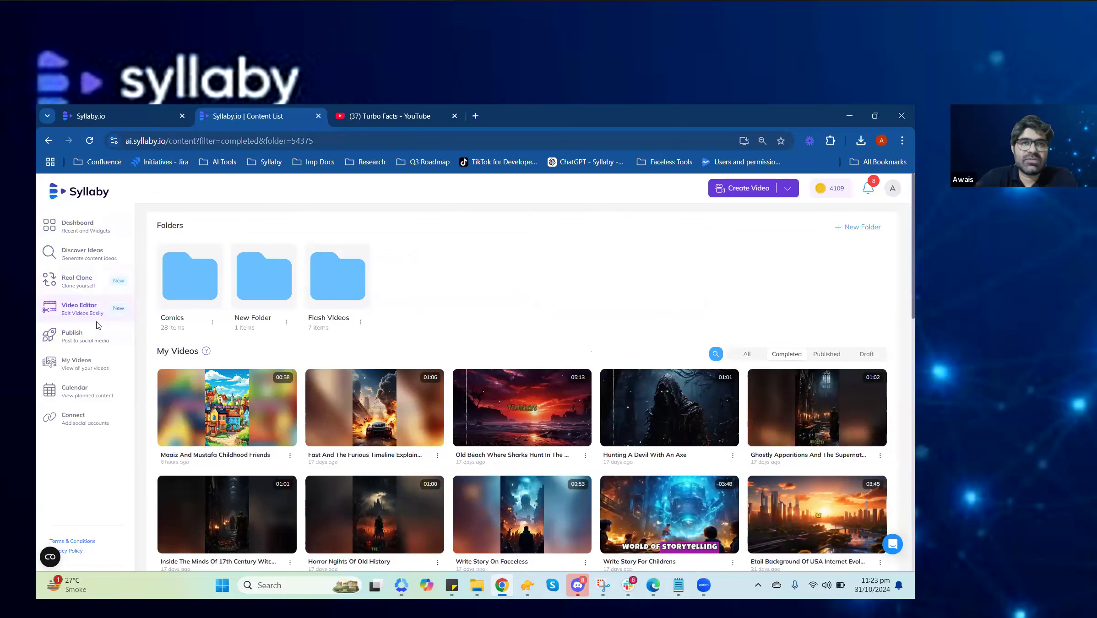
Move the "Old Beach Where Sharks Hunt In The ..." video into New Folder (2).
{"action": "mouse_move", "coordinate": [312, 406]}
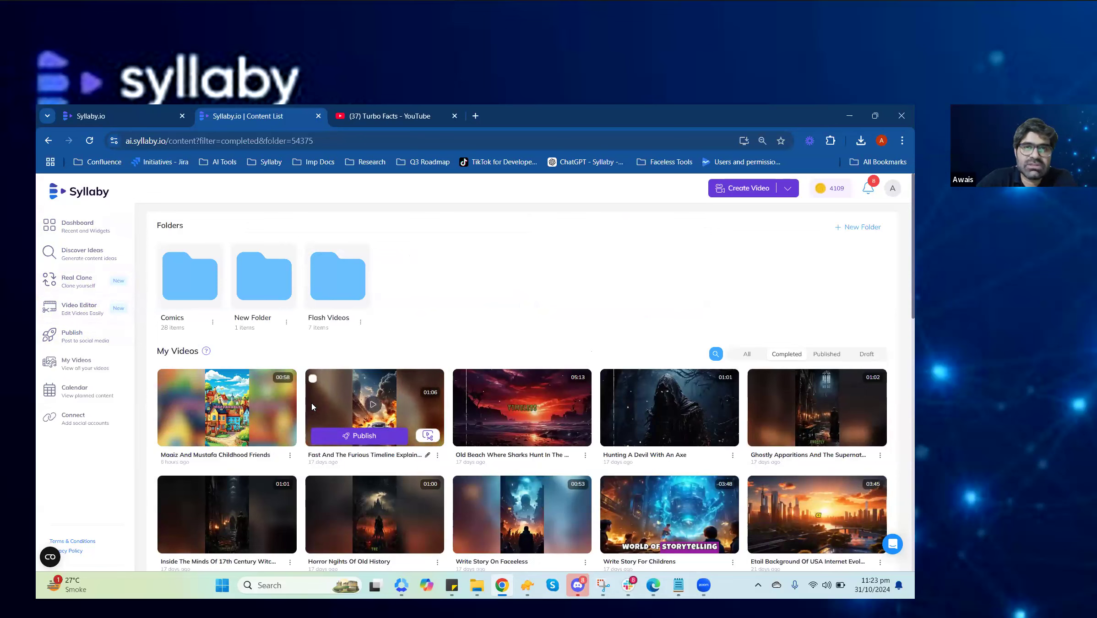
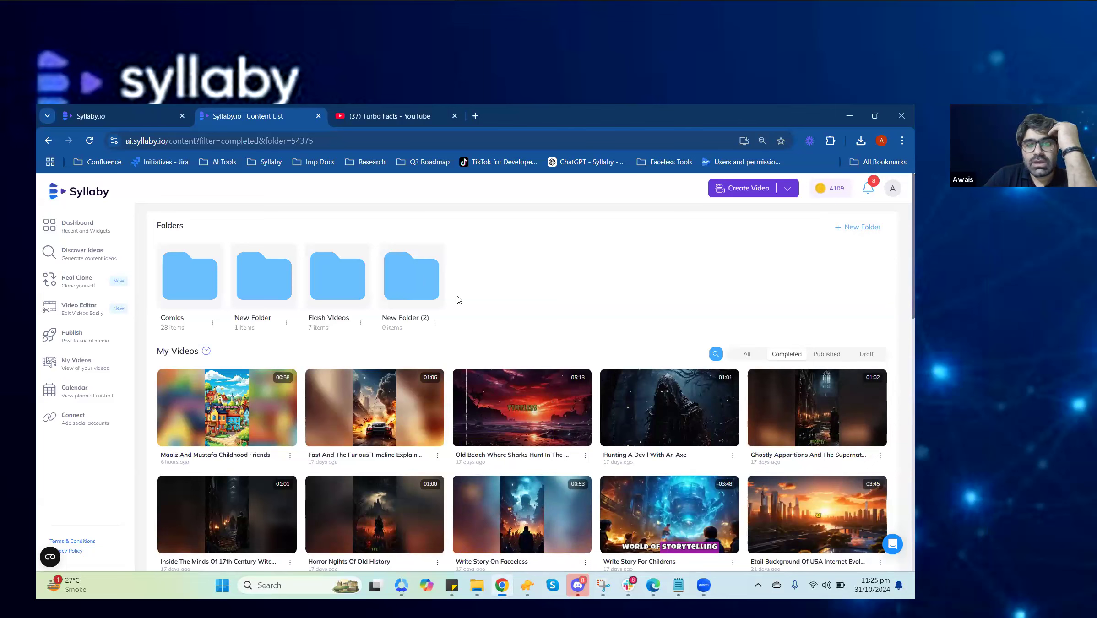
{"action": "mouse_move", "coordinate": [539, 407]}
{"action": "left_click_drag", "start_coordinate": [538, 406], "coordinate": [412, 271]}
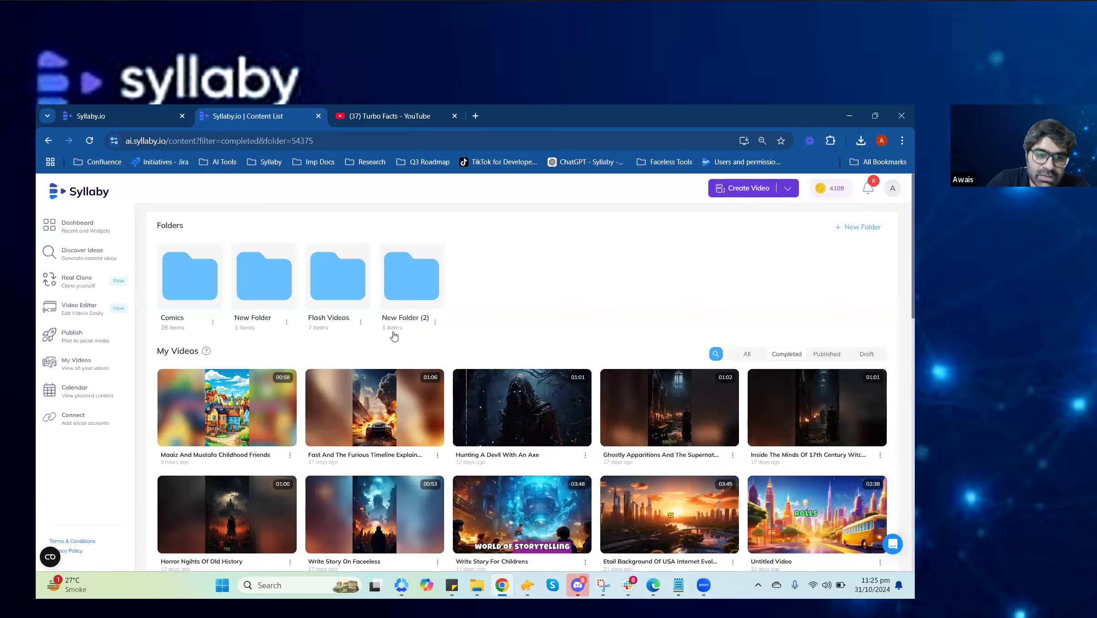
Move the "Hunting A Devil With An Axe", "Ghostly Apparitions" and "Inside The Minds Of 17th Century" videos together into New Folder (2).
{"action": "mouse_move", "coordinate": [468, 395]}
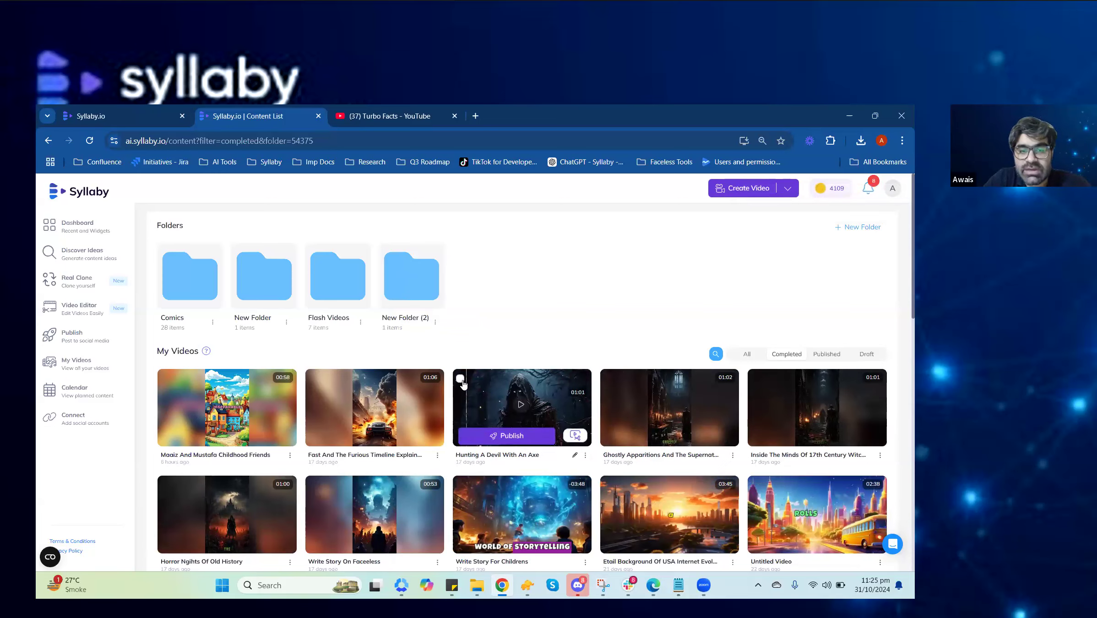
{"action": "left_click", "coordinate": [460, 378]}
{"action": "left_click", "coordinate": [607, 378]}
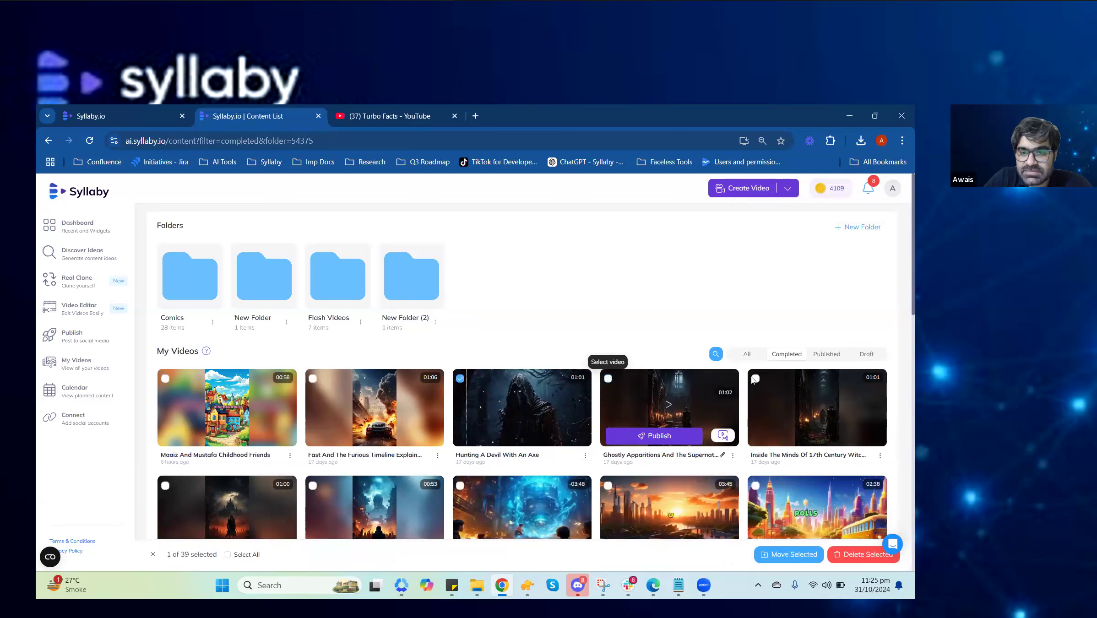
{"action": "left_click", "coordinate": [756, 379]}
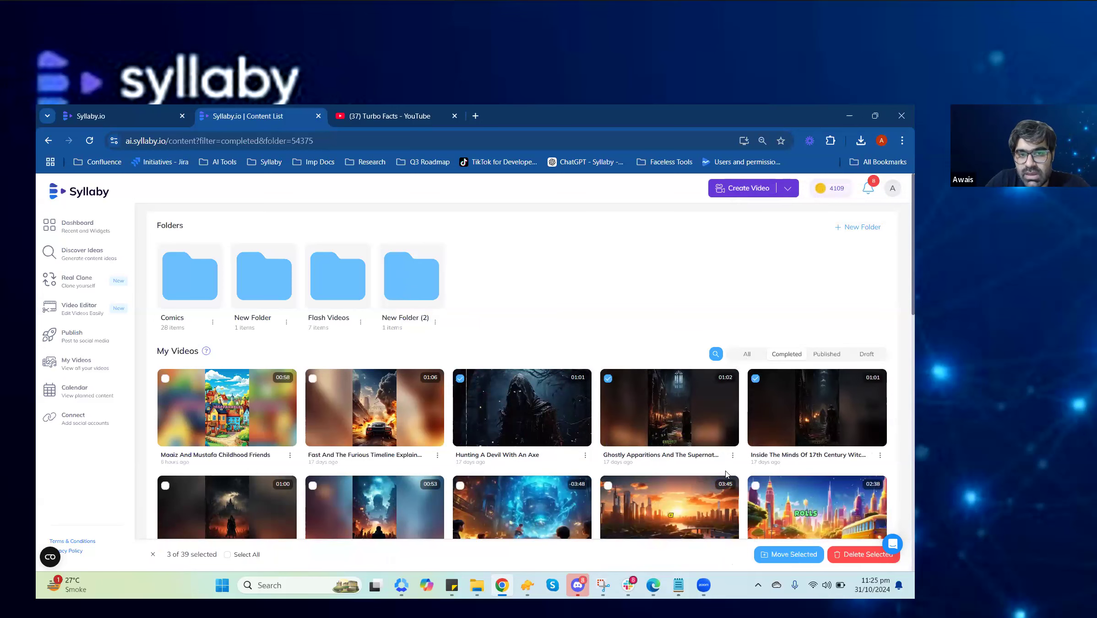
{"action": "left_click", "coordinate": [792, 557]}
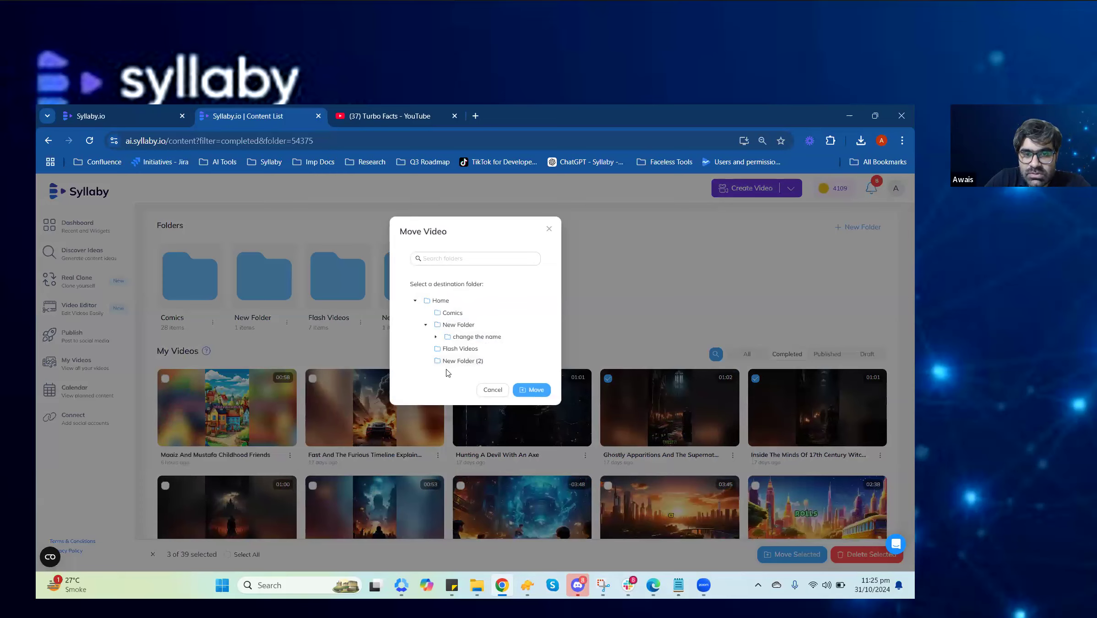
{"action": "left_click", "coordinate": [527, 390]}
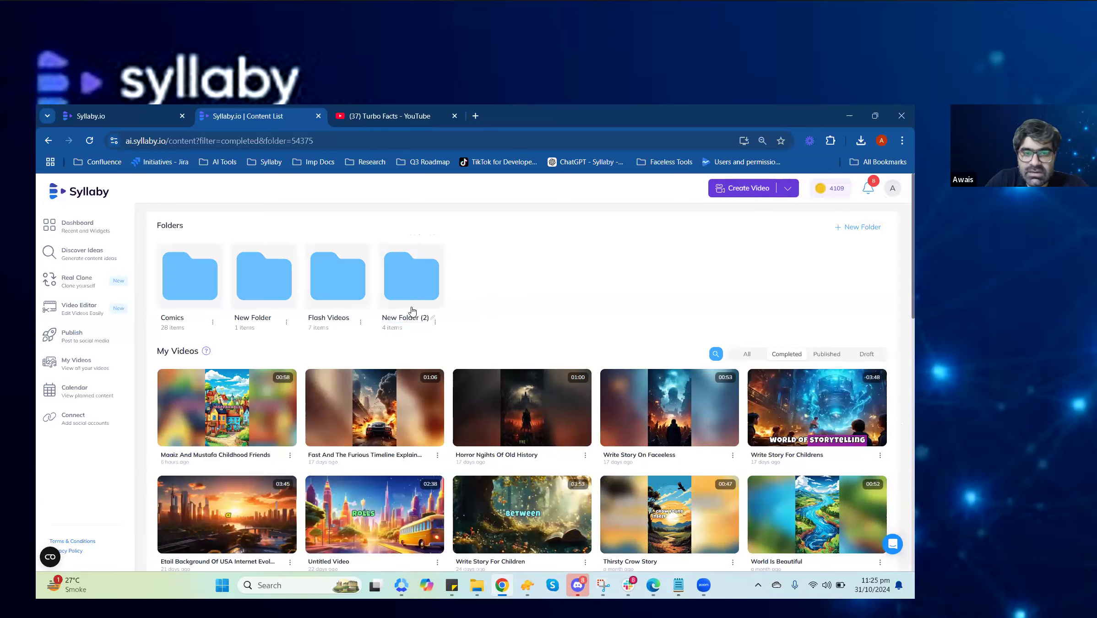
{"action": "mouse_move", "coordinate": [413, 282]}
{"action": "left_mouse_down"}
{"action": "mouse_move", "coordinate": [357, 271]}
{"action": "mouse_move", "coordinate": [379, 284]}
{"action": "mouse_move", "coordinate": [217, 281]}
{"action": "mouse_move", "coordinate": [424, 284]}
{"action": "mouse_move", "coordinate": [332, 284]}
{"action": "mouse_move", "coordinate": [409, 282]}
{"action": "left_mouse_up"}
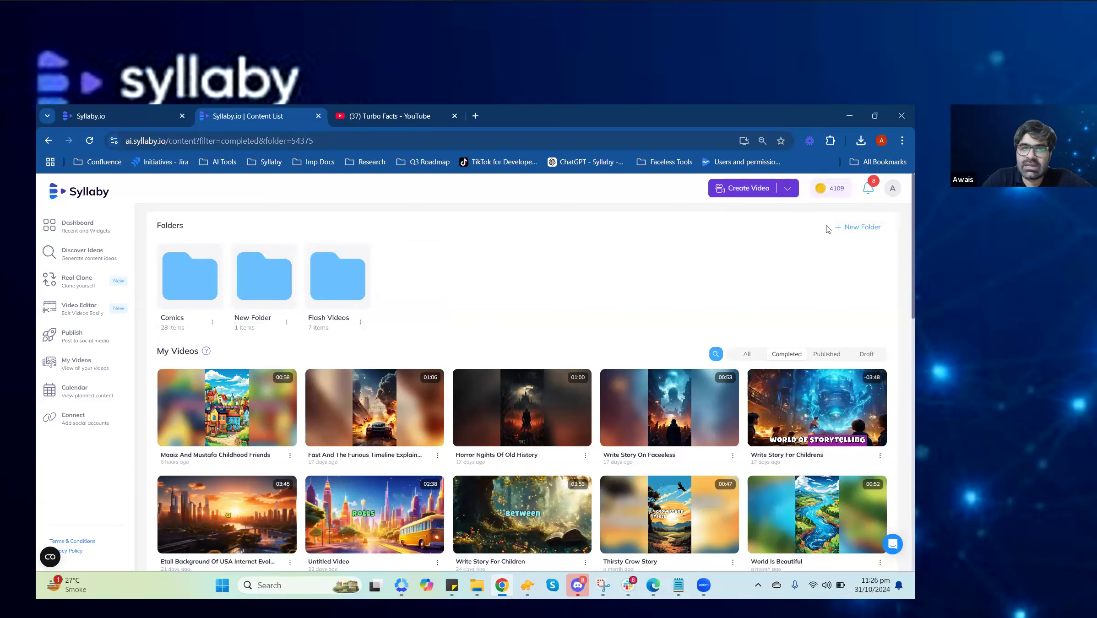
{"action": "left_click", "coordinate": [797, 189]}
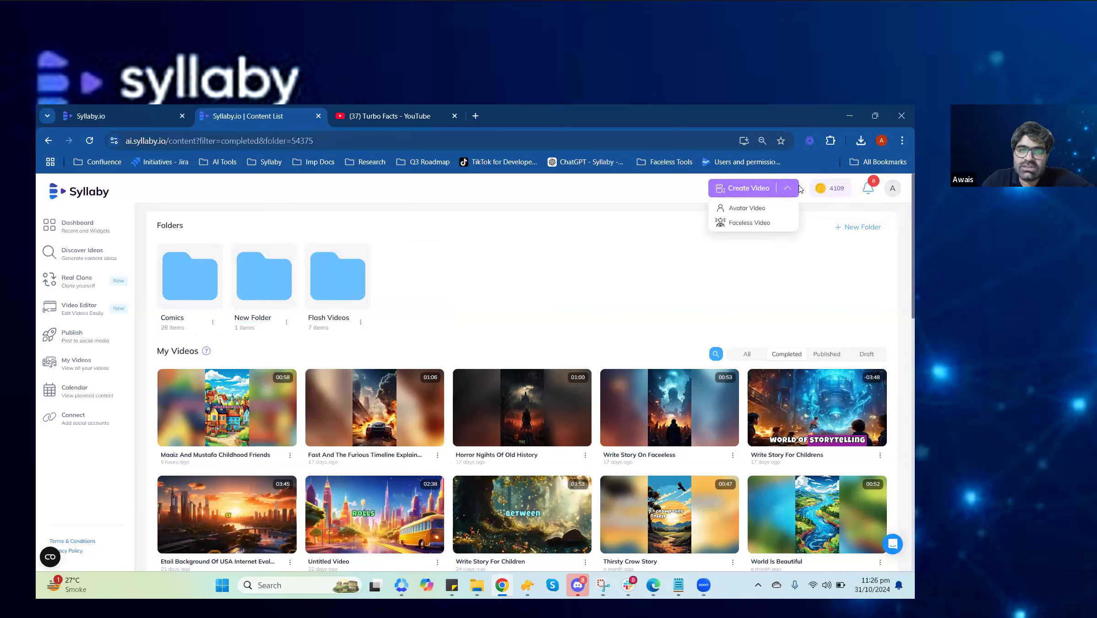
{"action": "left_click", "coordinate": [612, 264]}
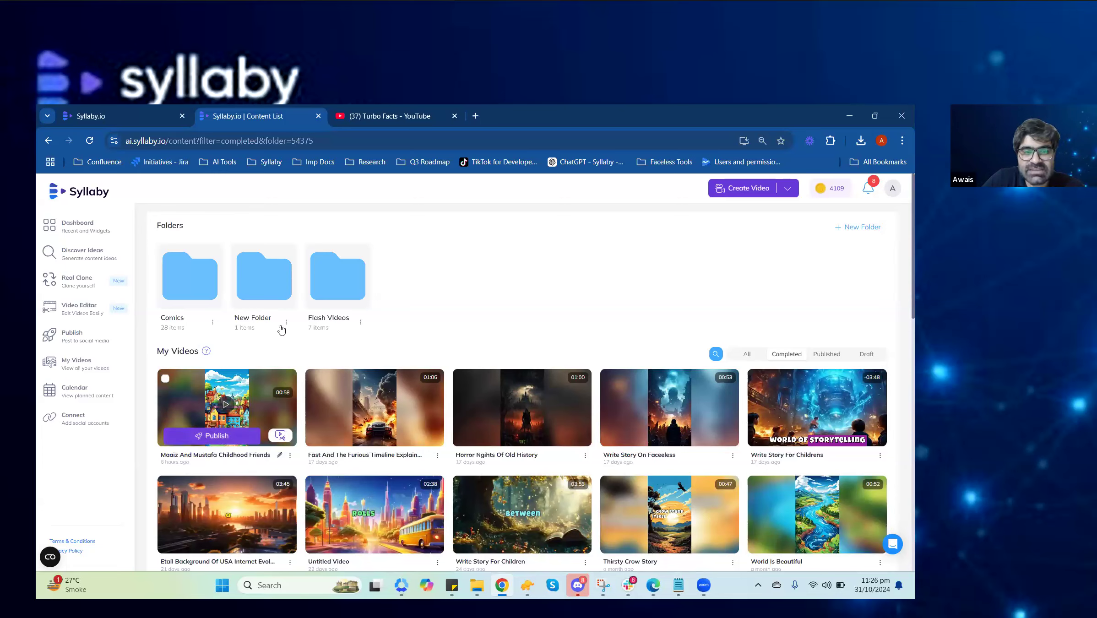
Edit the Flash Videos folder, extending its name and setting its color to red.
{"action": "left_click", "coordinate": [361, 323]}
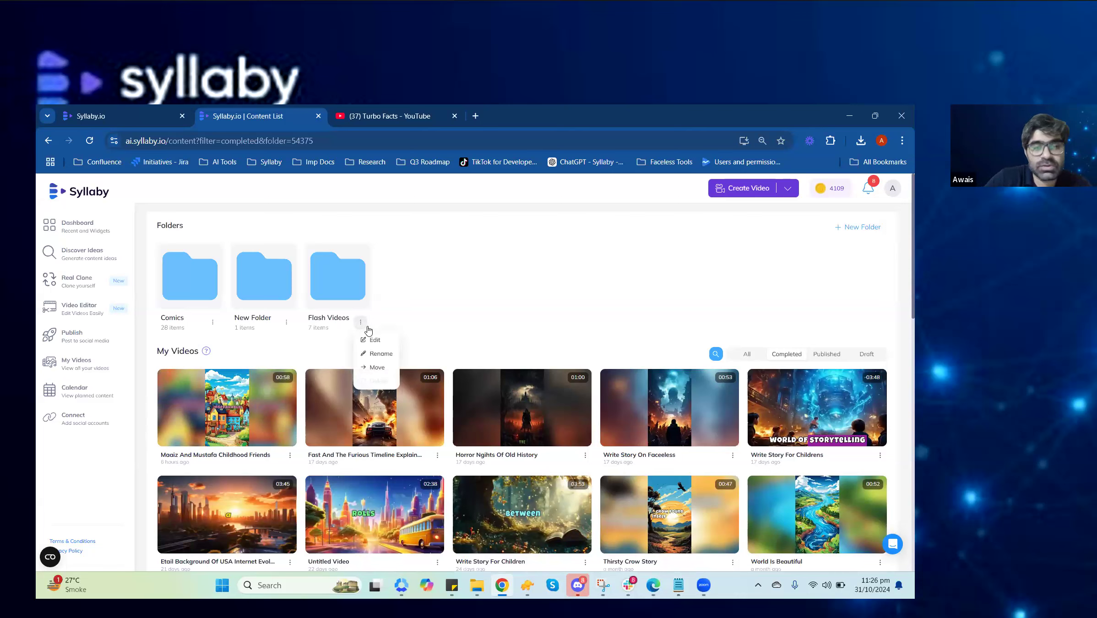
{"action": "left_click", "coordinate": [374, 340]}
{"action": "left_click", "coordinate": [498, 315]}
{"action": "left_click", "coordinate": [622, 435]}
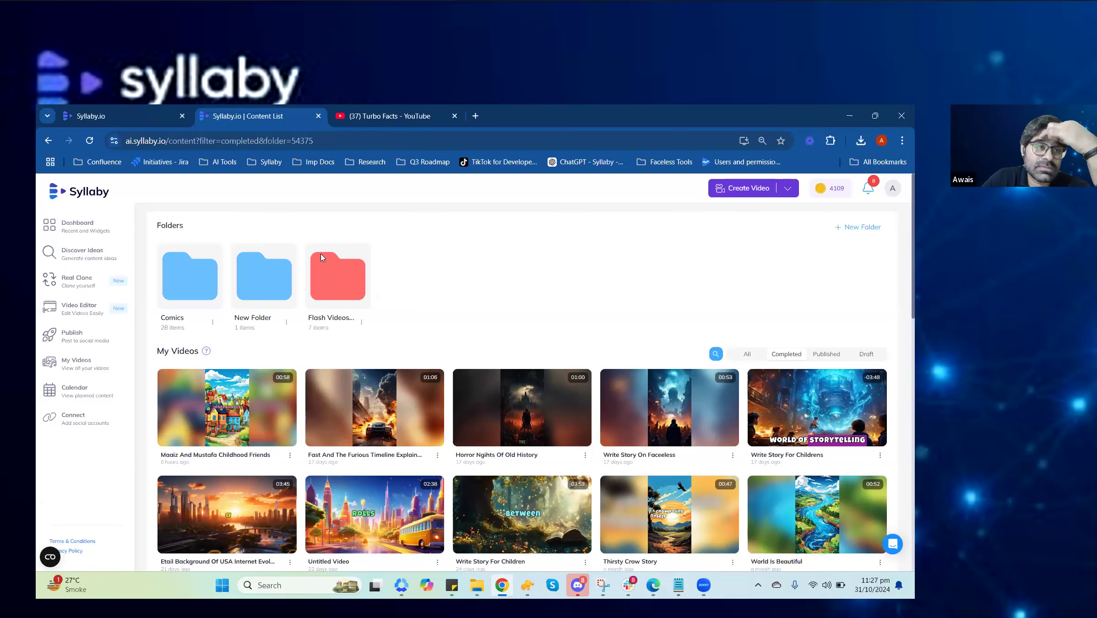
Switch to the staging Syllaby site in the other browser tab and start a new bulk scheduler from its dashboard.
{"action": "left_click", "coordinate": [116, 108]}
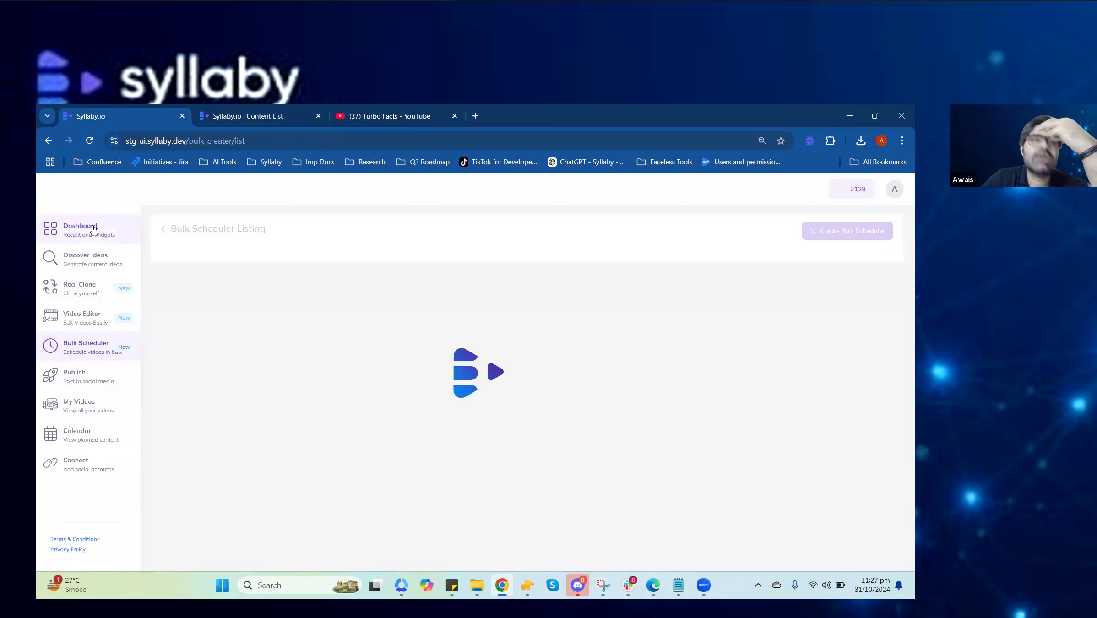
{"action": "left_click", "coordinate": [93, 229]}
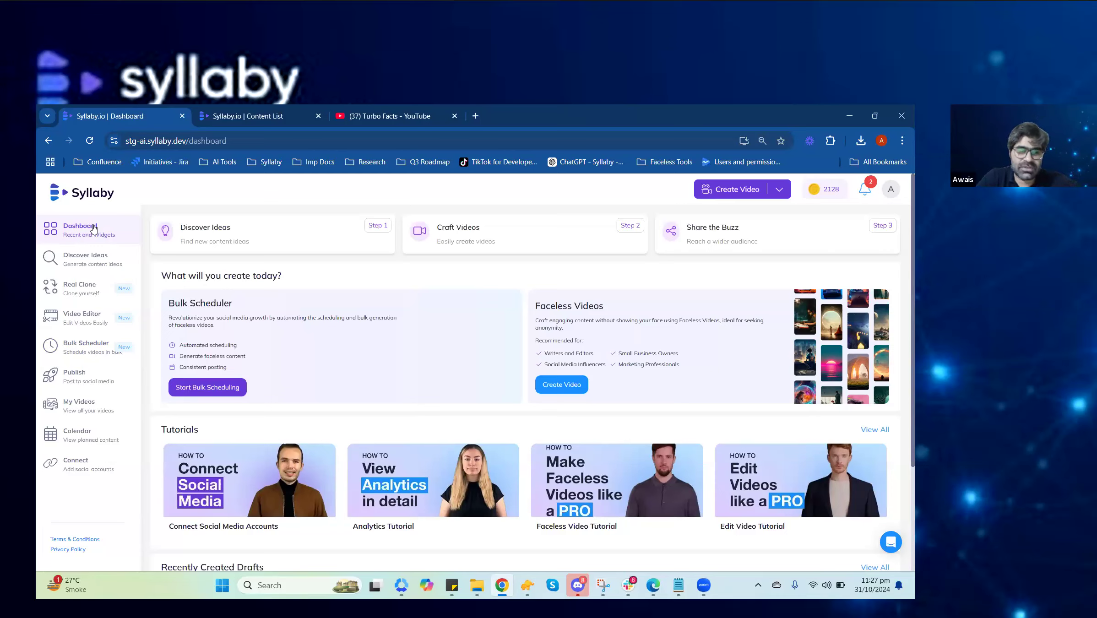
{"action": "left_click", "coordinate": [213, 388]}
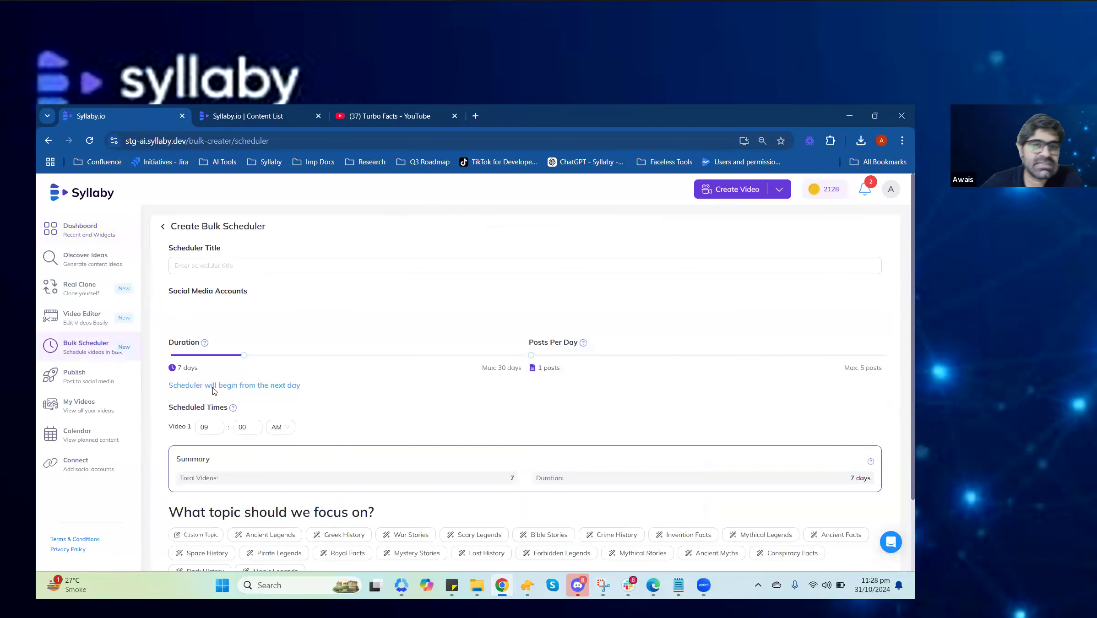
Title the scheduler "Bible" and deselect the TikTok account, keeping only the YouTube account.
{"action": "left_click", "coordinate": [311, 274]}
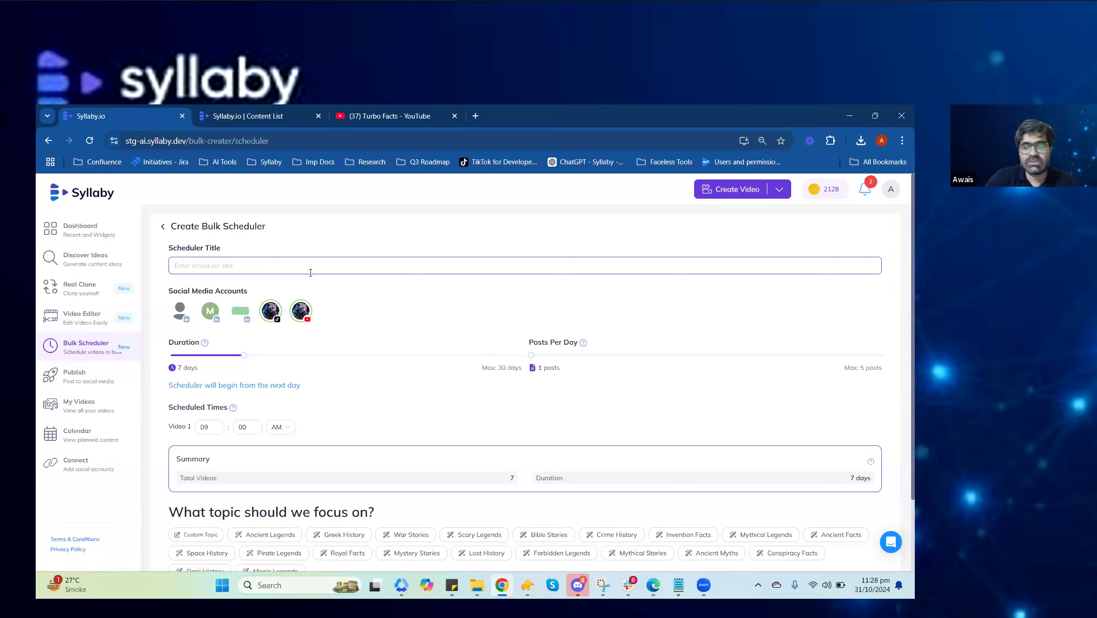
{"action": "type", "text": "Bible"}
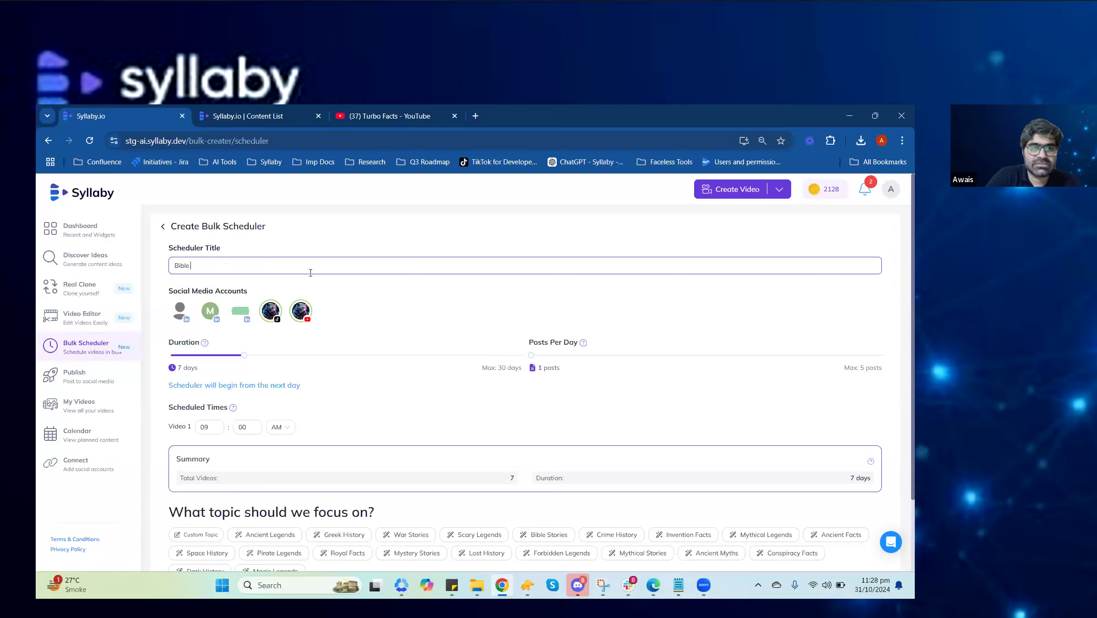
{"action": "left_click", "coordinate": [270, 318]}
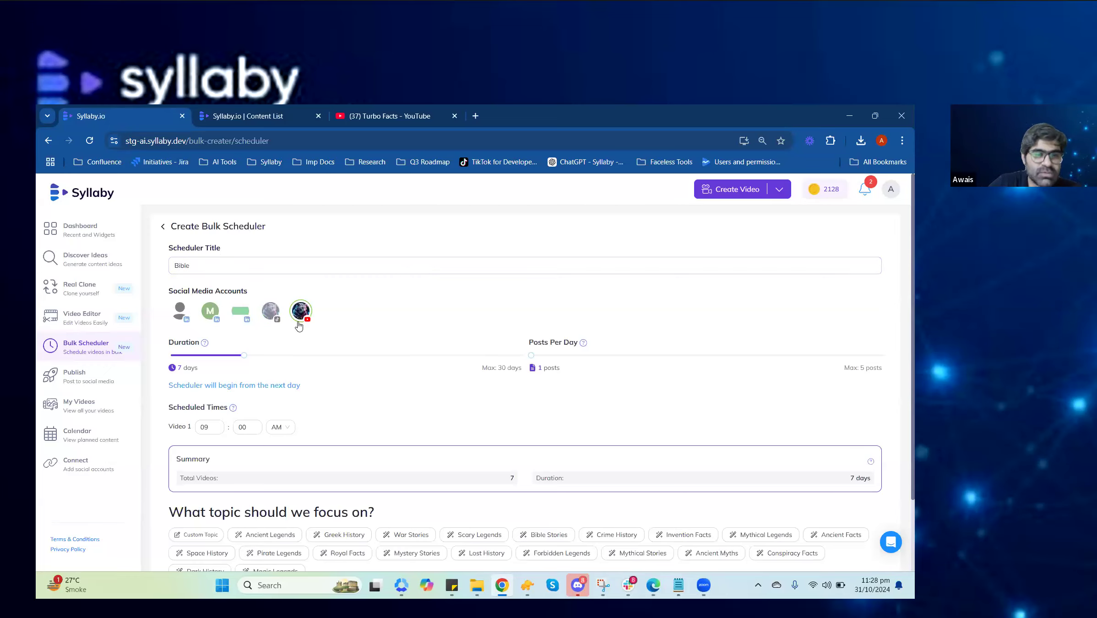
Set the scheduler's duration to 6 days and its frequency to 2 posts per day.
{"action": "left_click_drag", "start_coordinate": [244, 361], "coordinate": [340, 366]}
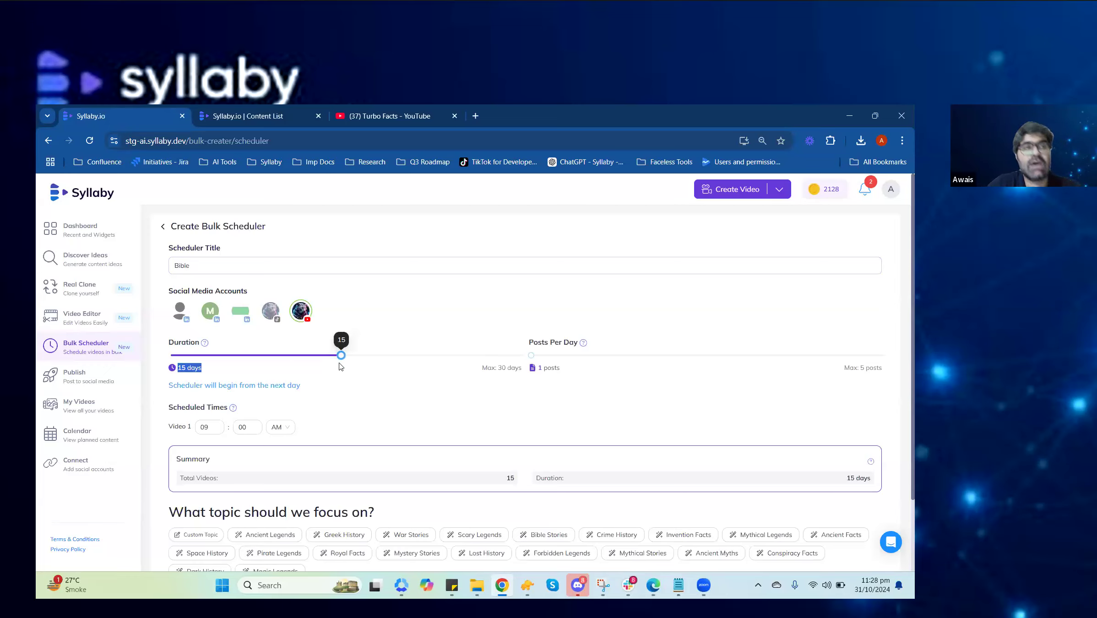
{"action": "left_click_drag", "start_coordinate": [267, 361], "coordinate": [232, 357]}
{"action": "mouse_move", "coordinate": [532, 357]}
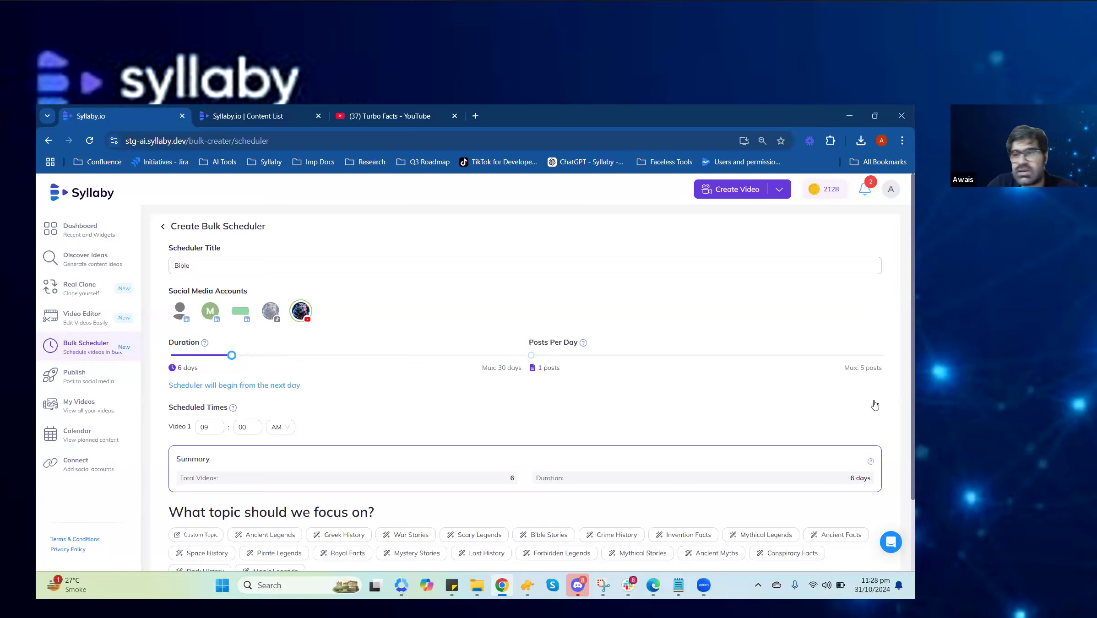
{"action": "left_click_drag", "start_coordinate": [883, 371], "coordinate": [845, 368]}
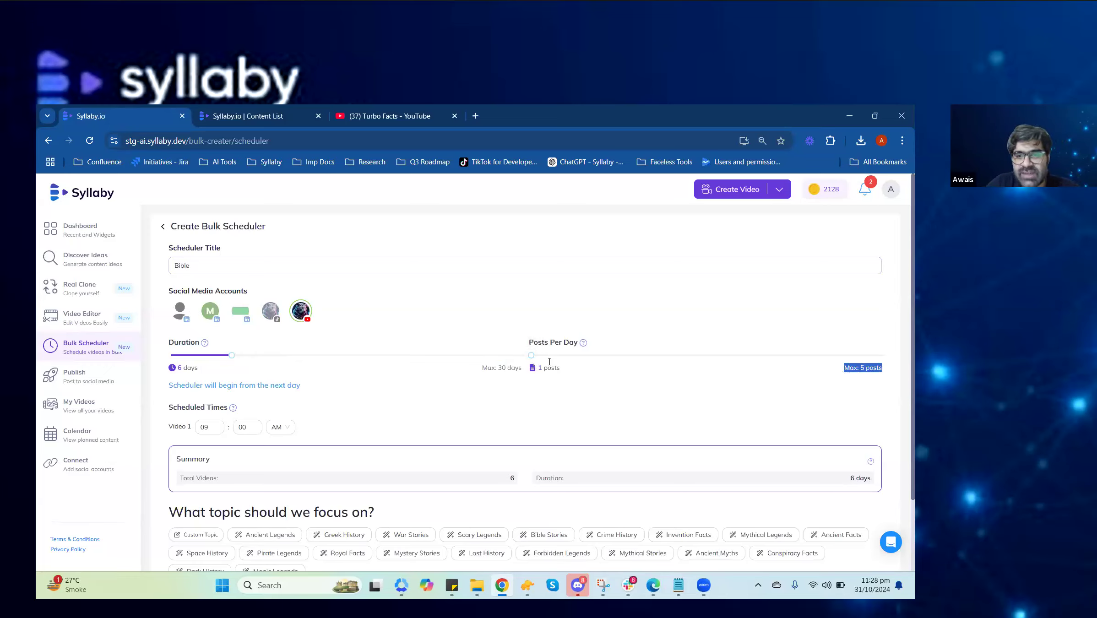
{"action": "left_click", "coordinate": [532, 356]}
{"action": "left_click_drag", "start_coordinate": [575, 360], "coordinate": [620, 355]}
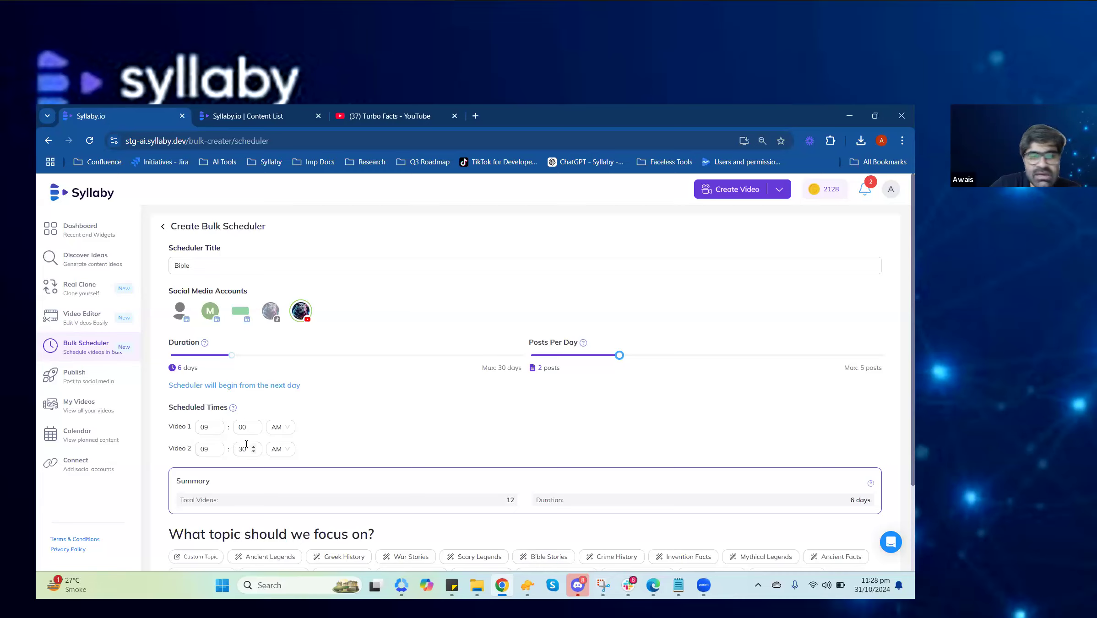
Set Video 2's scheduled time to 01:30 PM and choose Custom Topic as the scheduler's focus.
{"action": "double_click", "coordinate": [203, 450]}
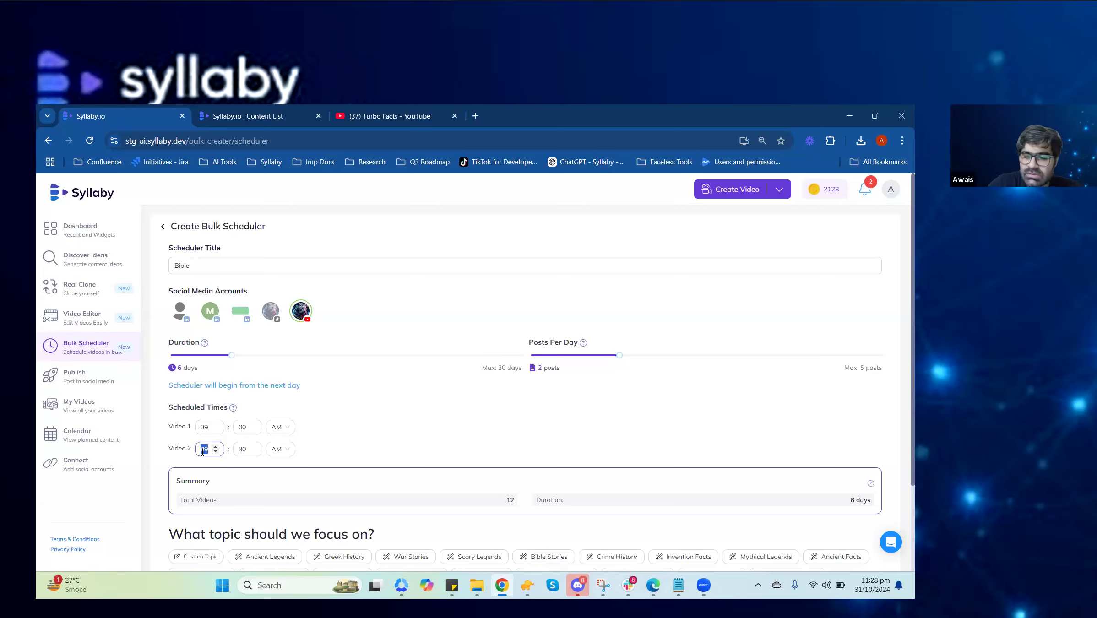
{"action": "type", "text": "1"}
{"action": "left_click", "coordinate": [279, 449]}
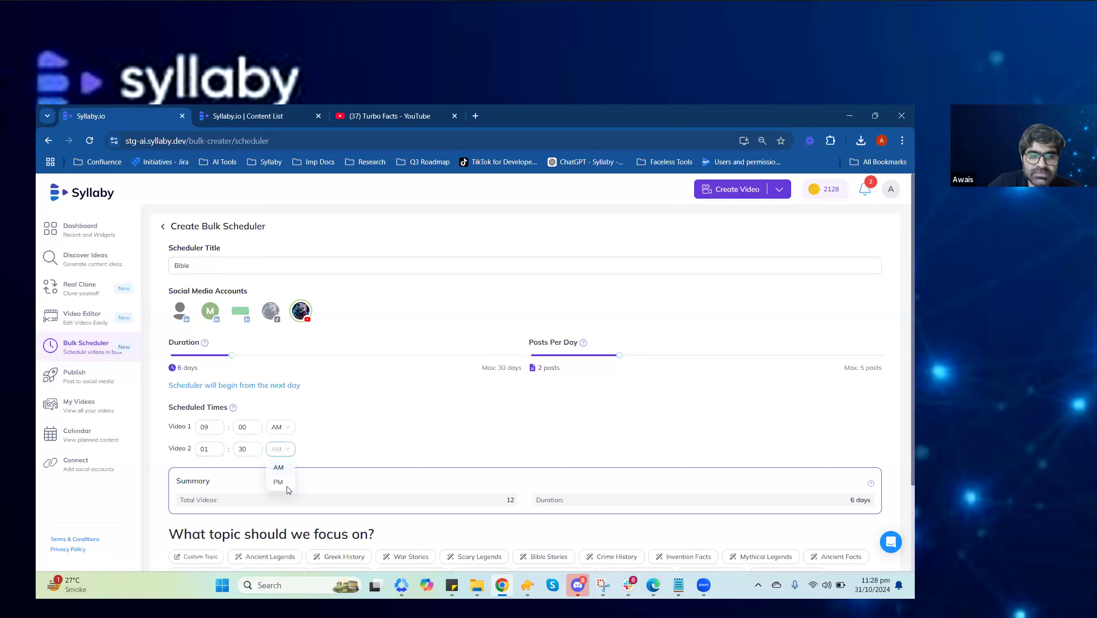
{"action": "left_click", "coordinate": [287, 488]}
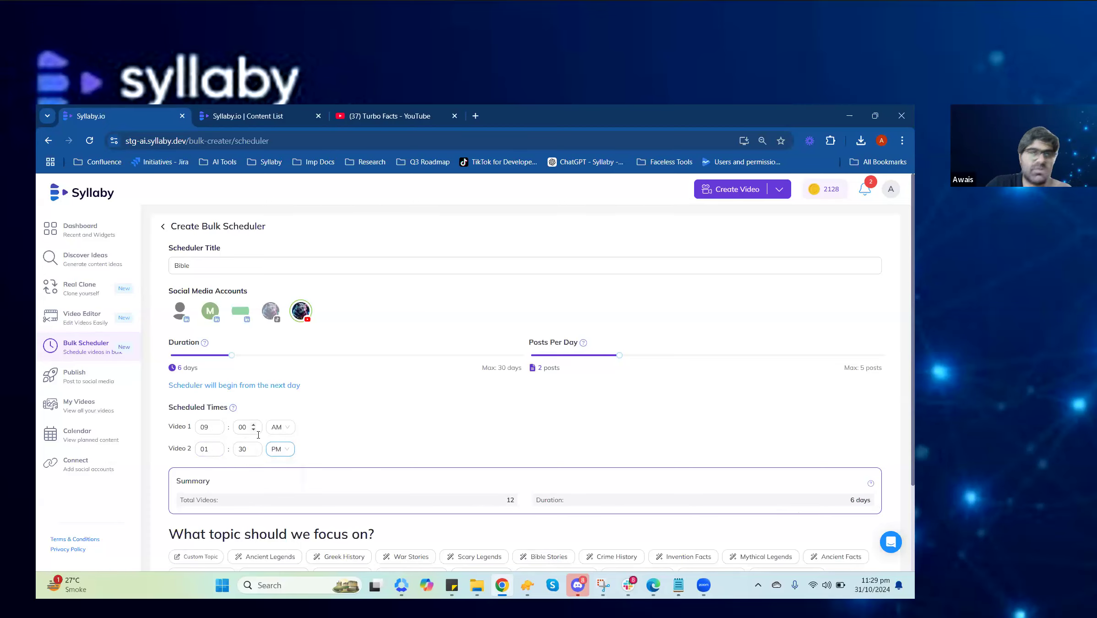
{"action": "scroll", "coordinate": [311, 472], "scroll_direction": "down", "scroll_amount": 3}
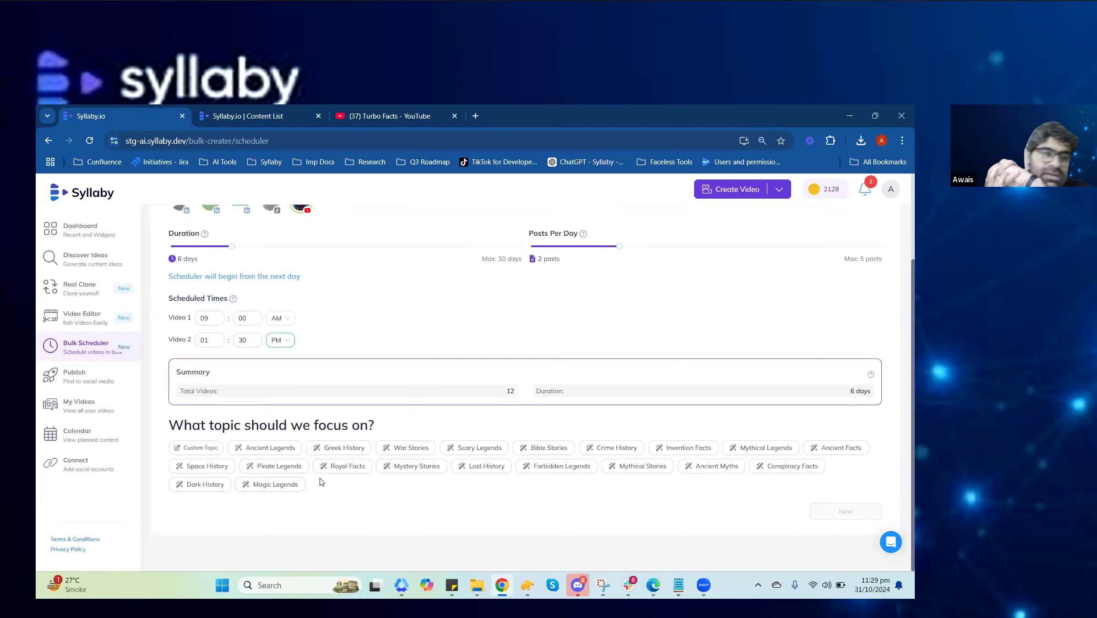
{"action": "left_click", "coordinate": [197, 448]}
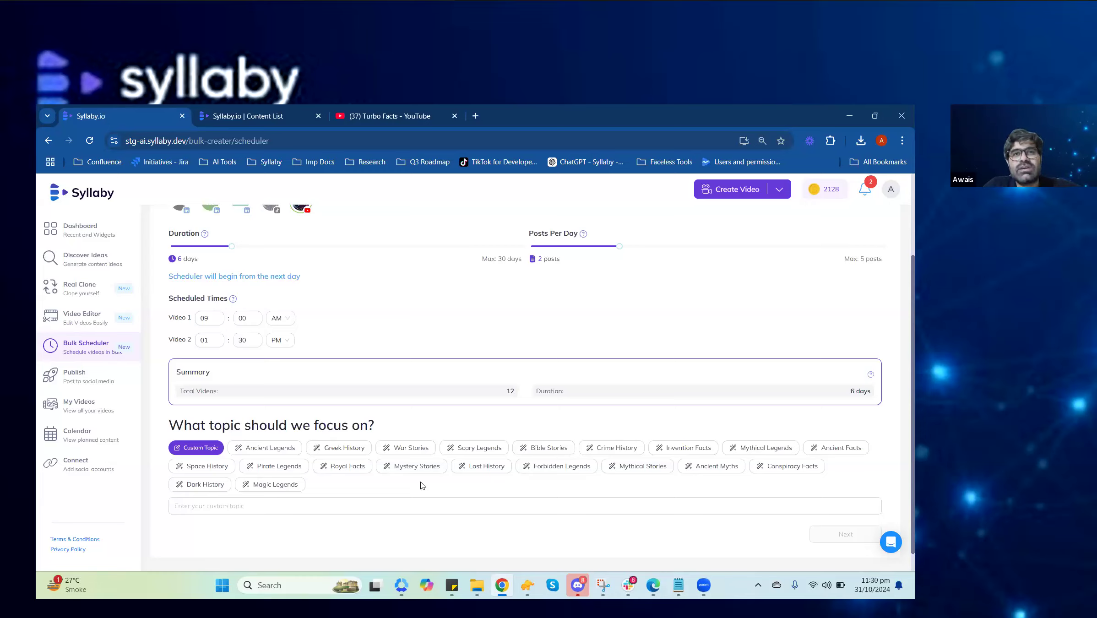
View the video folders and the bulk schedulers, and examine the posts scheduled in the October 2024 calendar.
{"action": "left_click", "coordinate": [72, 411]}
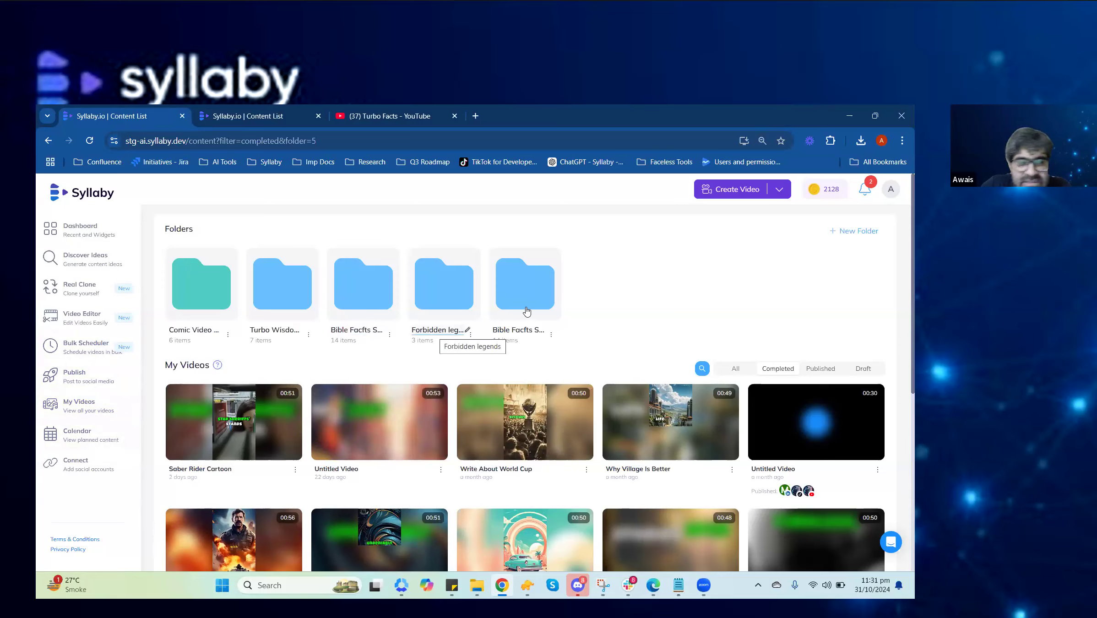
{"action": "left_click", "coordinate": [90, 356]}
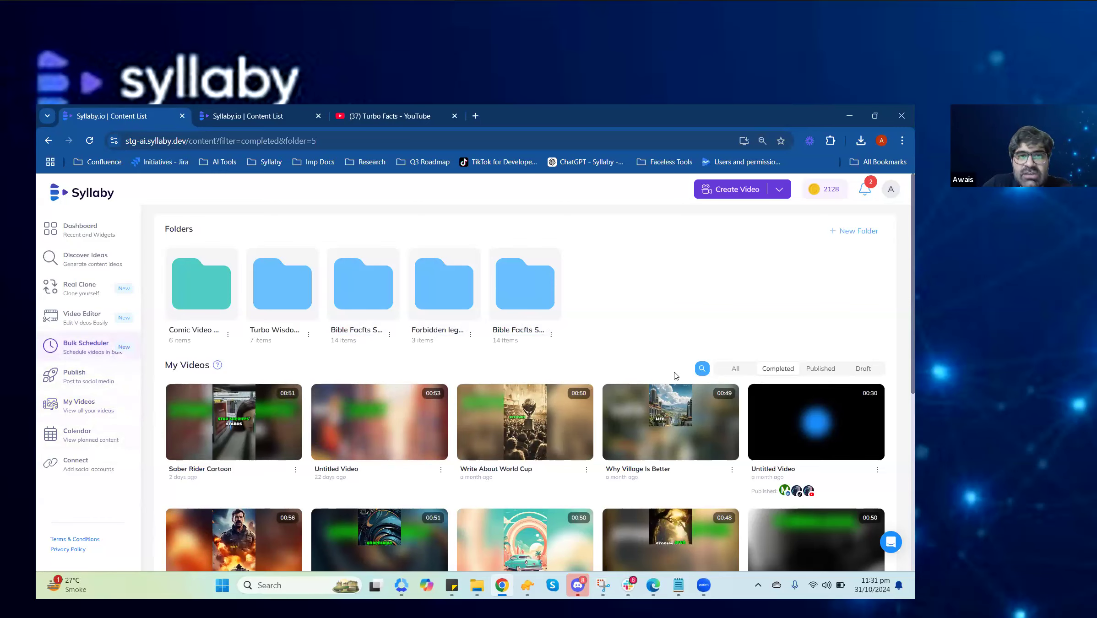
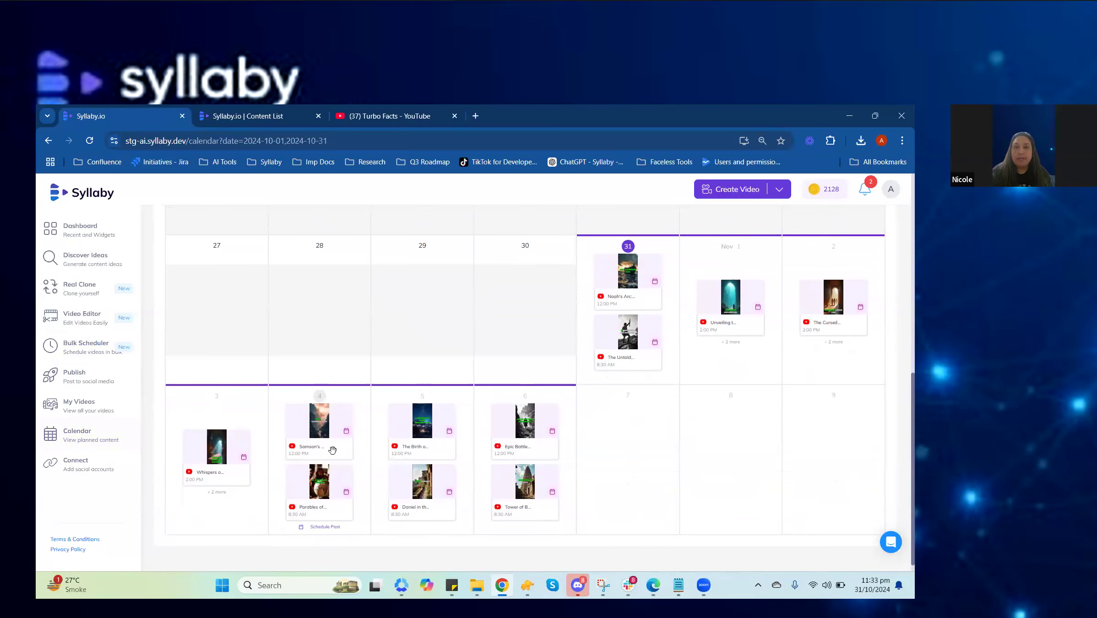
{"action": "scroll", "coordinate": [261, 225], "scroll_direction": "up", "scroll_amount": 10}
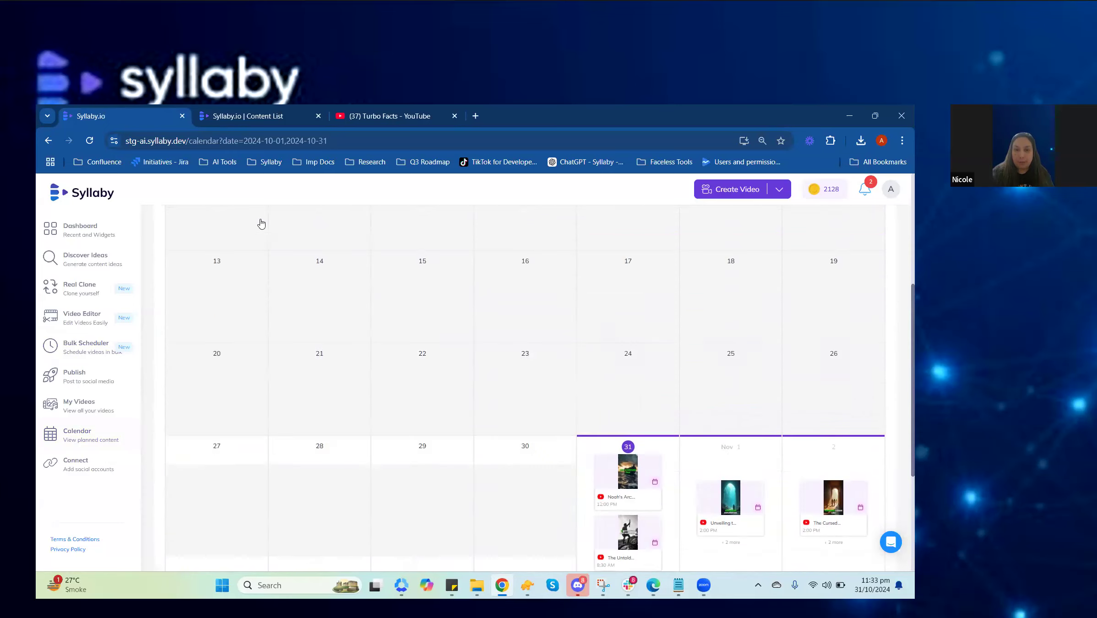
{"action": "scroll", "coordinate": [304, 293], "scroll_direction": "down", "scroll_amount": 7}
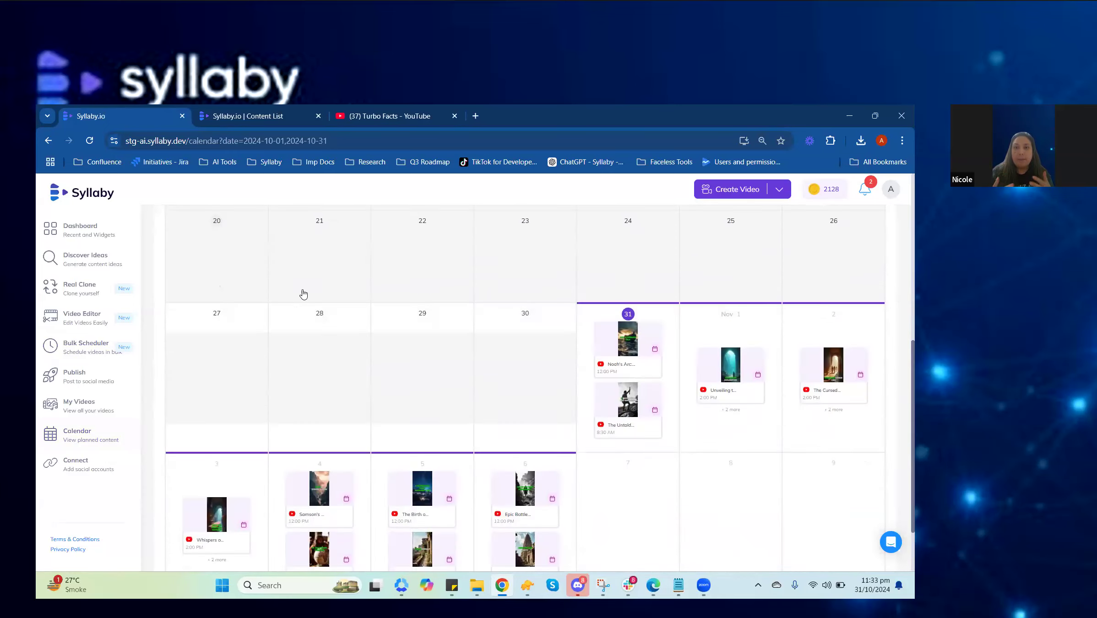
Reschedule the "Noah's Arc..." YouTube post from October 31 to November 8 in the calendar.
{"action": "scroll", "coordinate": [304, 293], "scroll_direction": "down", "scroll_amount": 2}
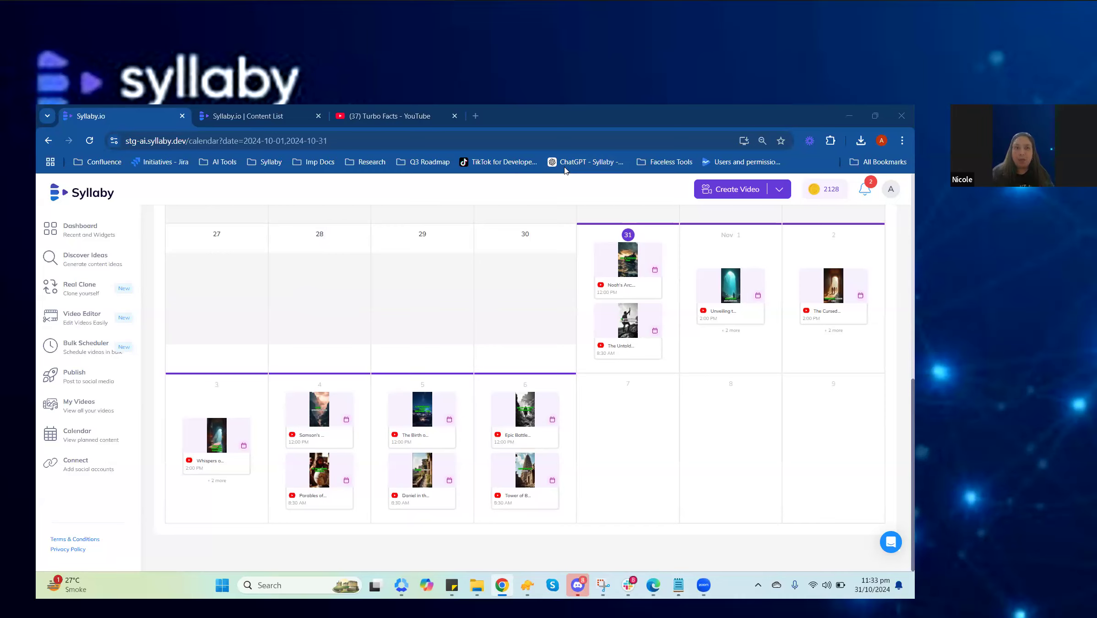
{"action": "mouse_move", "coordinate": [657, 330]}
{"action": "left_click_drag", "start_coordinate": [617, 271], "coordinate": [627, 428]}
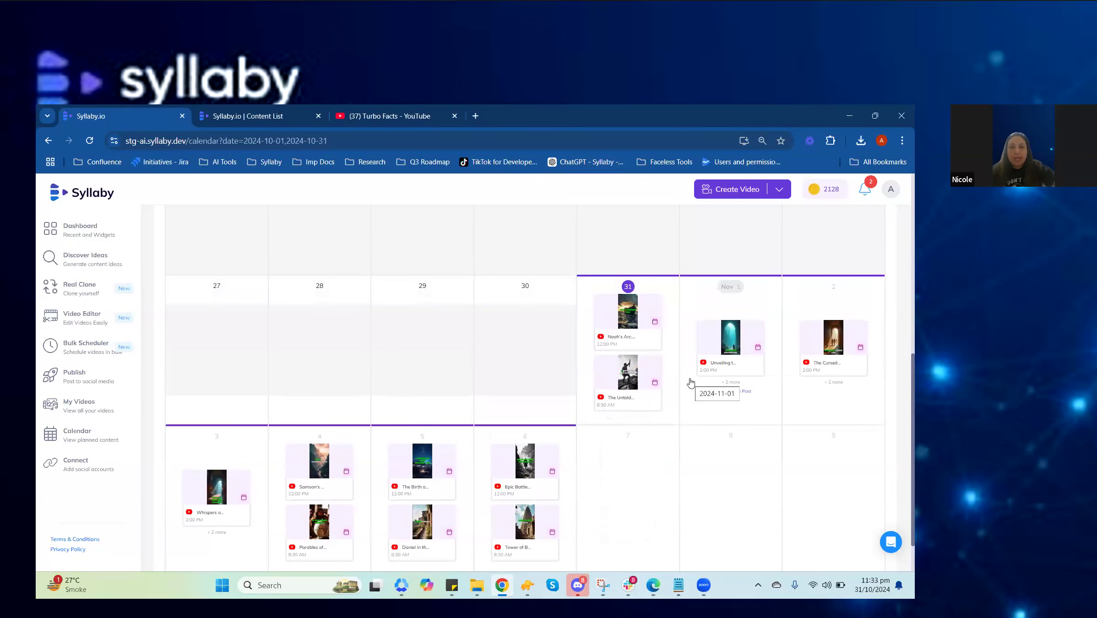
{"action": "scroll", "coordinate": [678, 380], "scroll_direction": "down", "scroll_amount": 1}
{"action": "left_click_drag", "start_coordinate": [625, 472], "coordinate": [674, 387]}
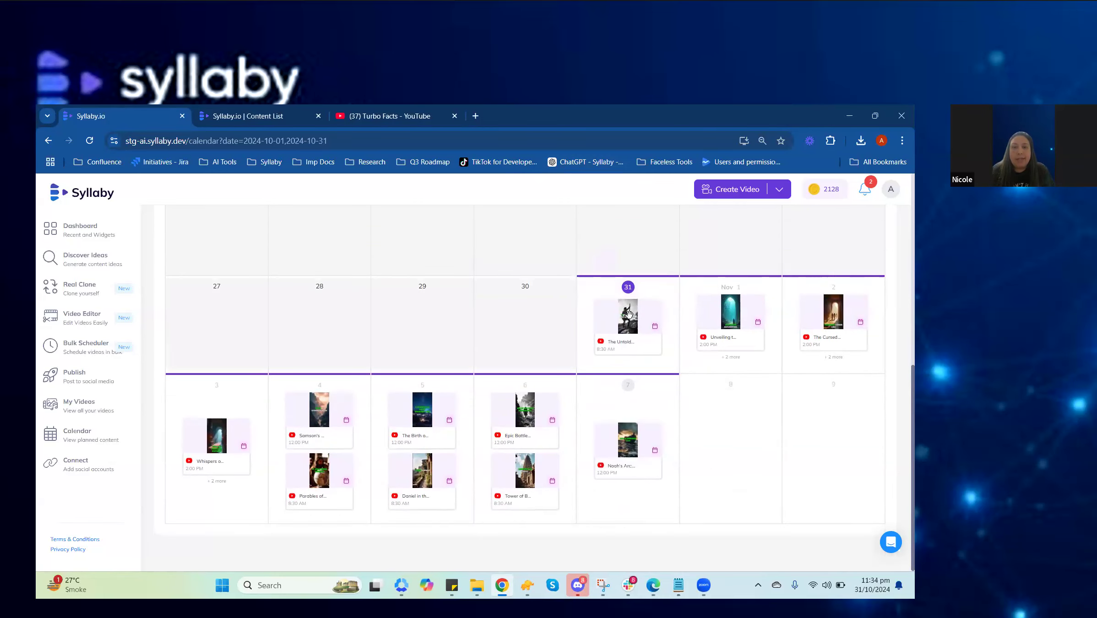
{"action": "left_click_drag", "start_coordinate": [628, 314], "coordinate": [773, 498]}
{"action": "left_click_drag", "start_coordinate": [747, 463], "coordinate": [733, 450]}
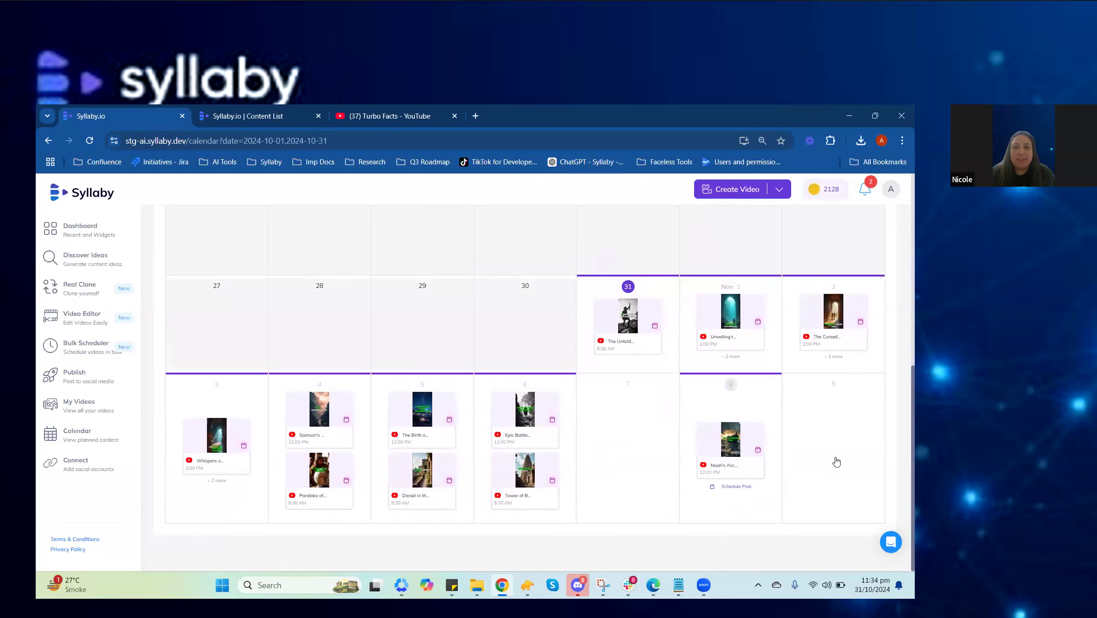
{"action": "mouse_move", "coordinate": [835, 461]}
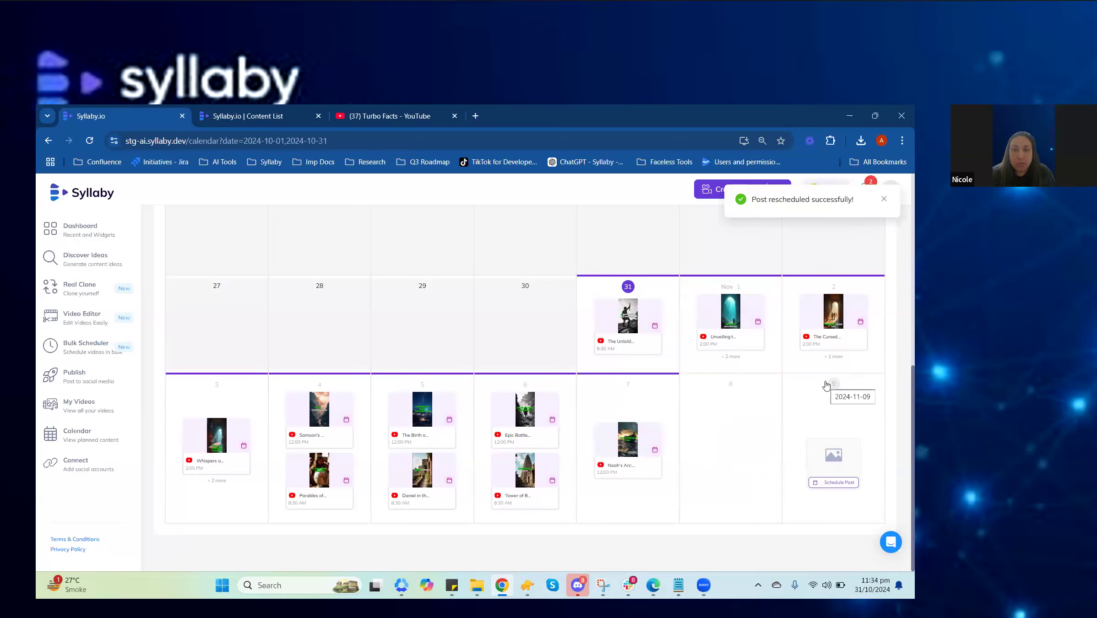
Reschedule the "The Untold..." post from October 31 to November 7, and switch to the Syllaby content list.
{"action": "left_click_drag", "start_coordinate": [591, 314], "coordinate": [618, 457]}
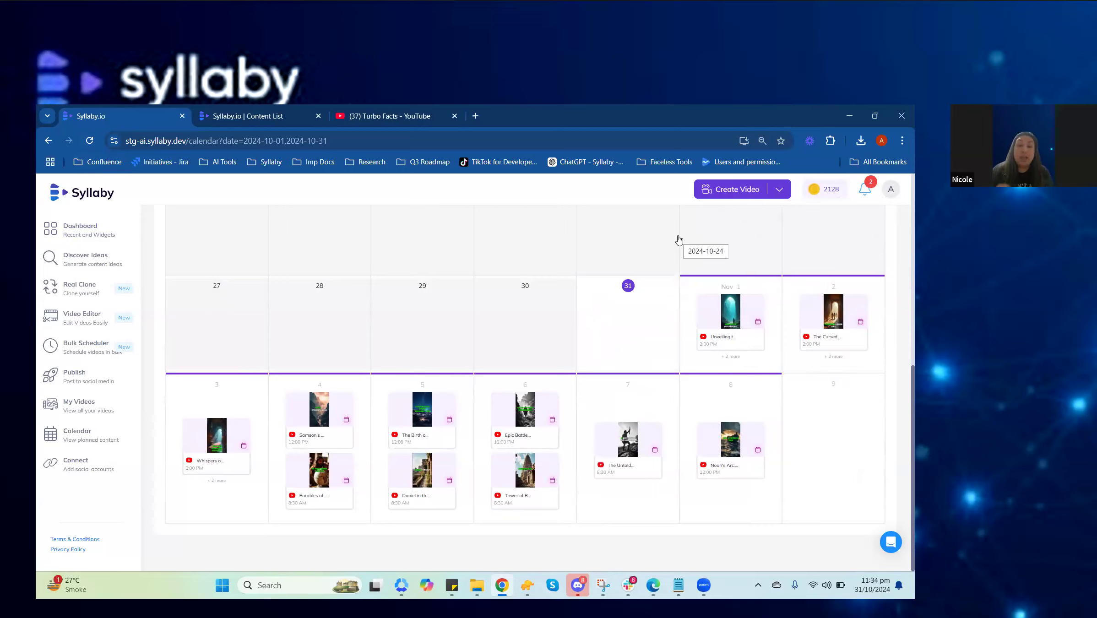
{"action": "left_click", "coordinate": [227, 109]}
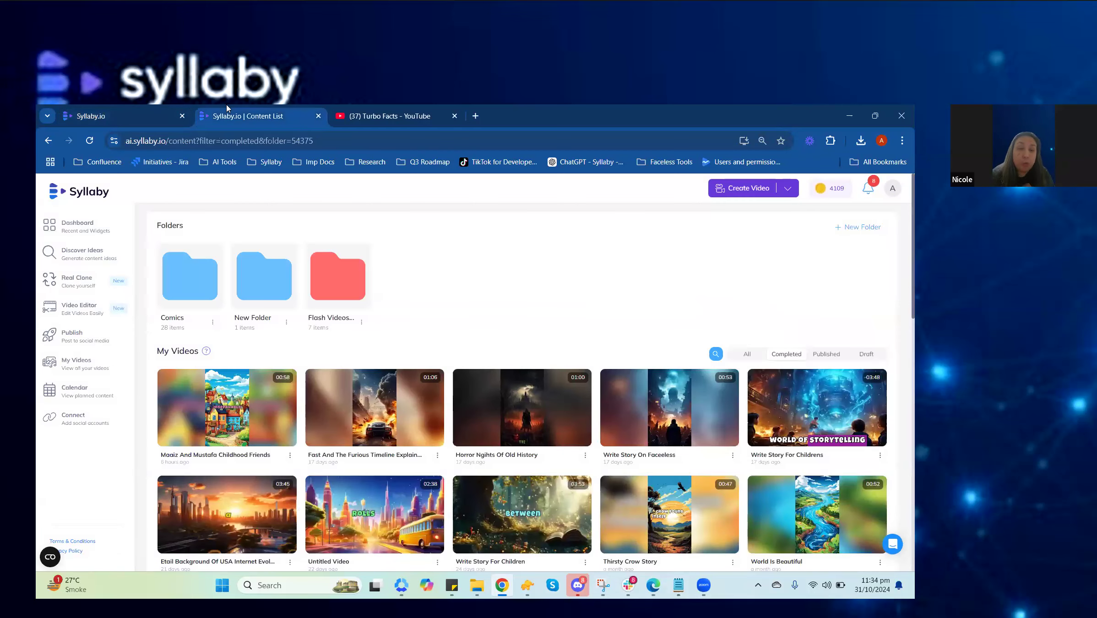
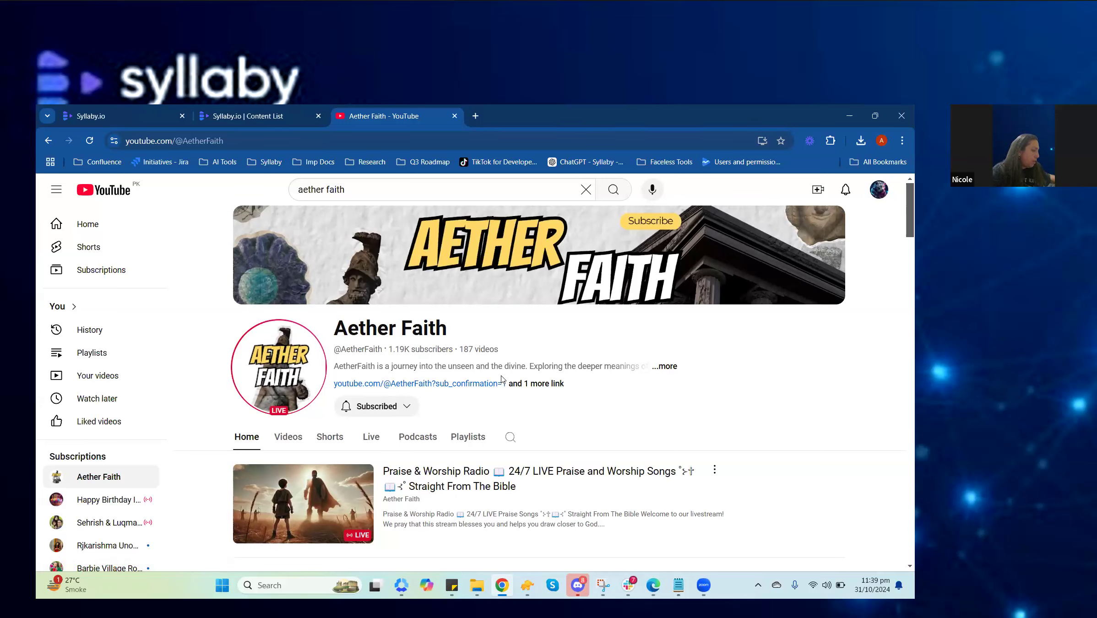
On the Aether Faith YouTube channel, open the Shorts and examine their thumbnails, captions, titles and view counts.
{"action": "left_click", "coordinate": [330, 437]}
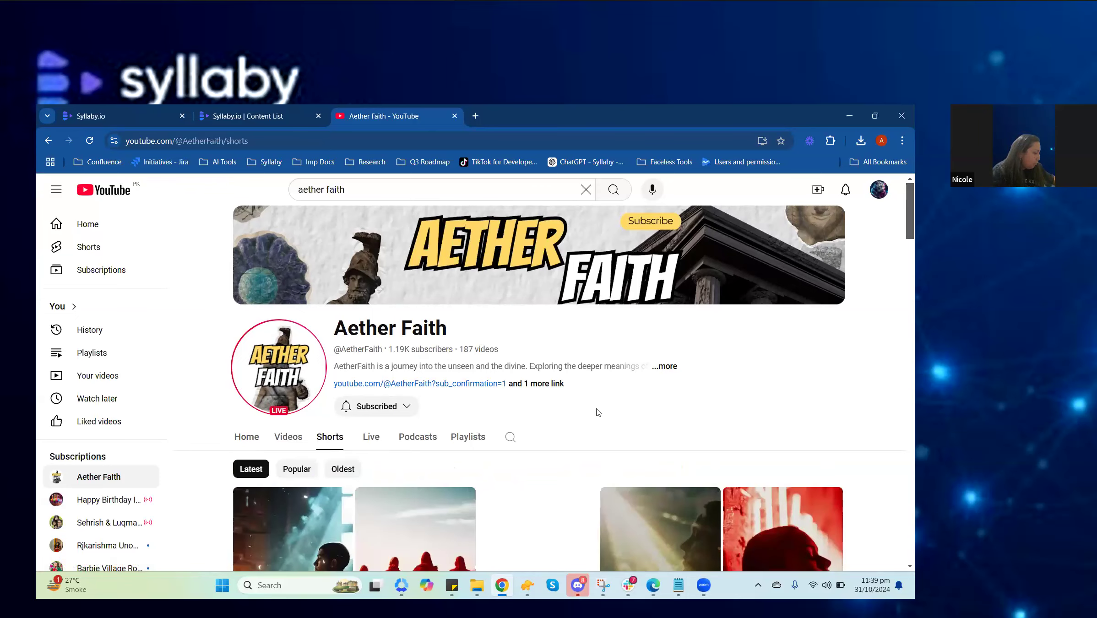
{"action": "scroll", "coordinate": [595, 416], "scroll_direction": "down", "scroll_amount": 3}
{"action": "scroll", "coordinate": [598, 416], "scroll_direction": "down", "scroll_amount": 3}
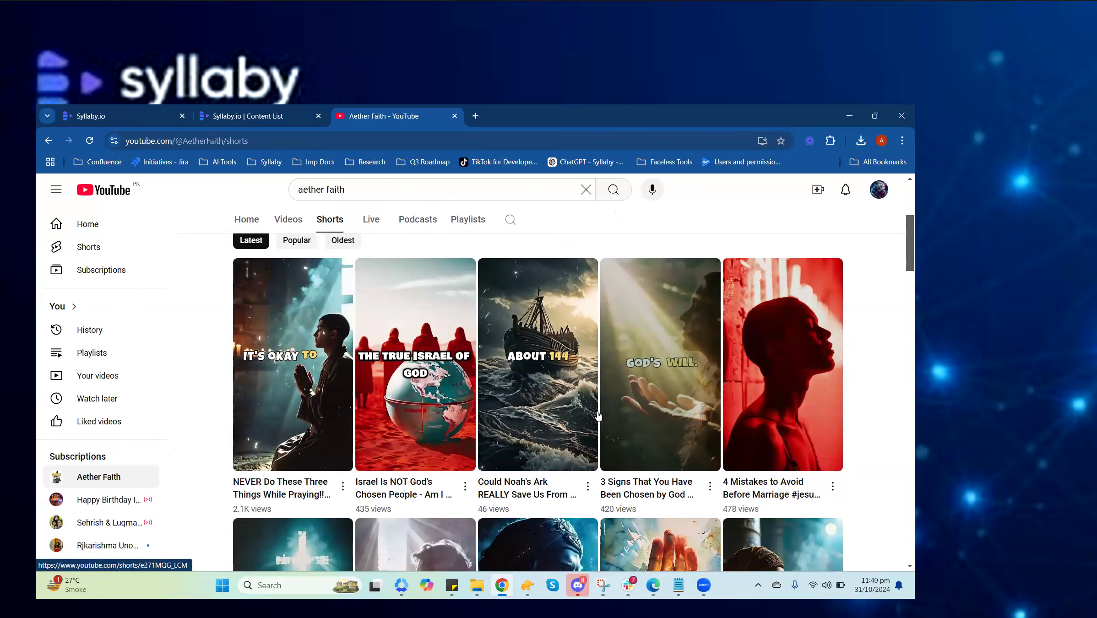
{"action": "scroll", "coordinate": [600, 414], "scroll_direction": "down", "scroll_amount": 5}
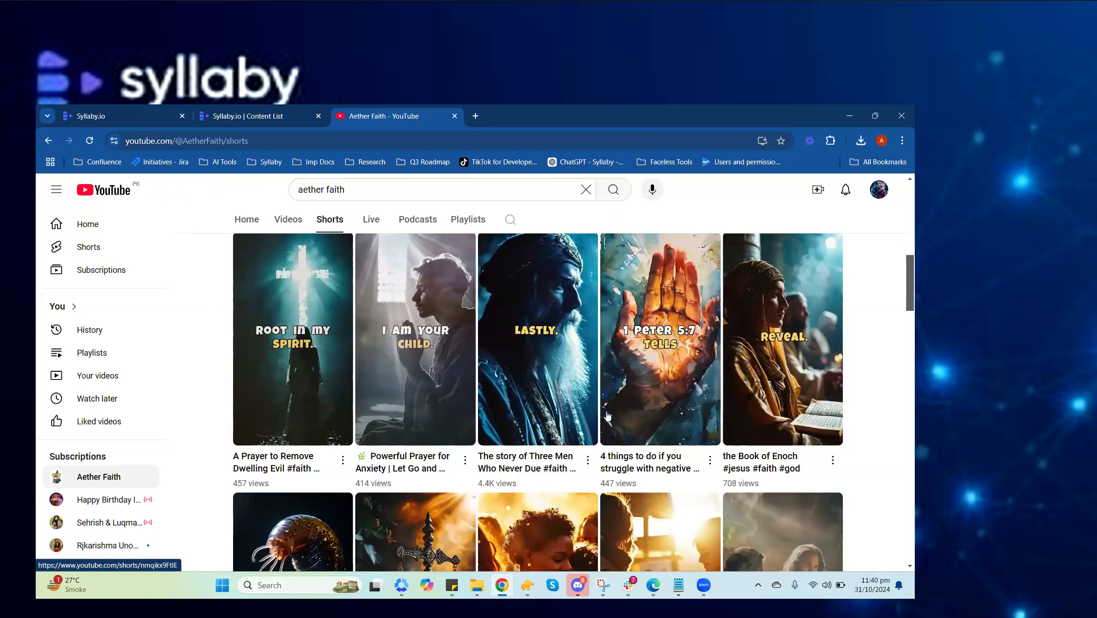
{"action": "scroll", "coordinate": [608, 416], "scroll_direction": "down", "scroll_amount": 2}
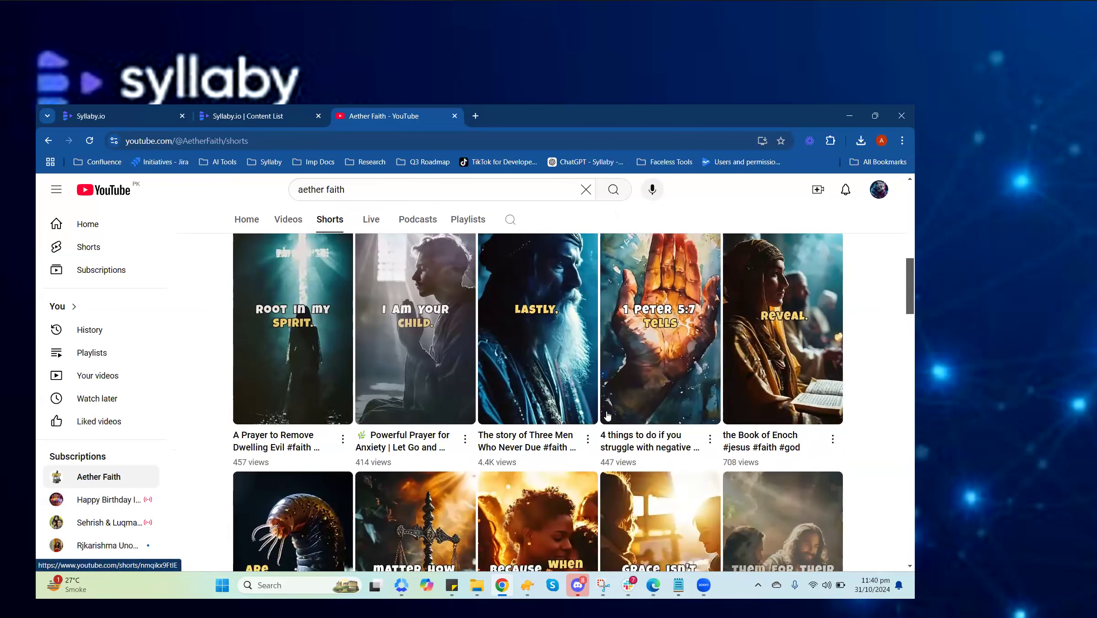
{"action": "scroll", "coordinate": [607, 416], "scroll_direction": "down", "scroll_amount": 1}
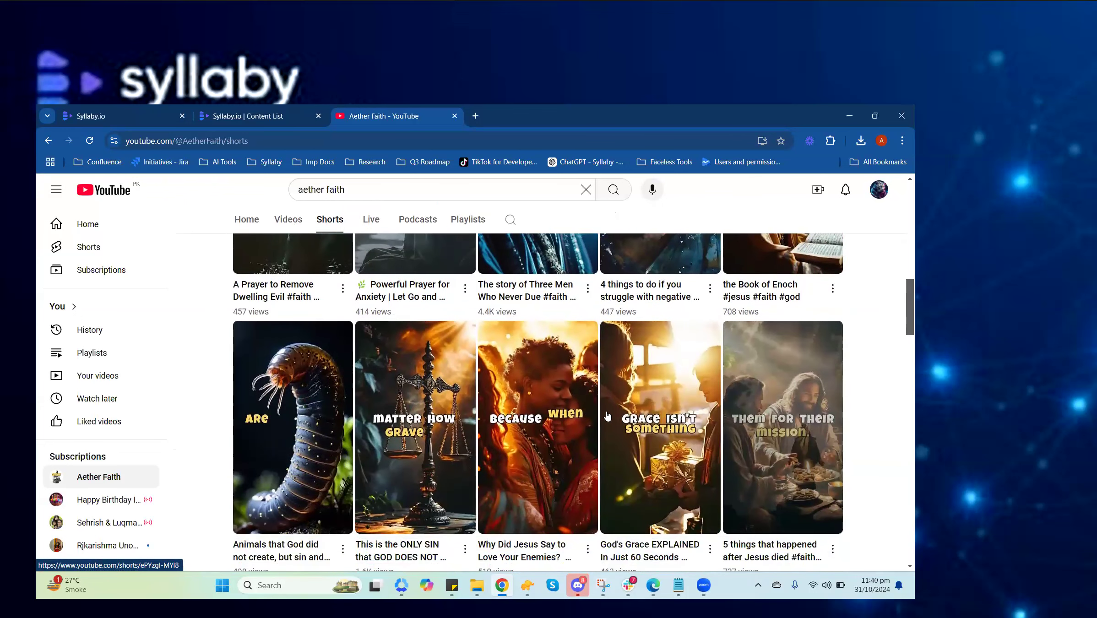
{"action": "scroll", "coordinate": [608, 415], "scroll_direction": "down", "scroll_amount": 1}
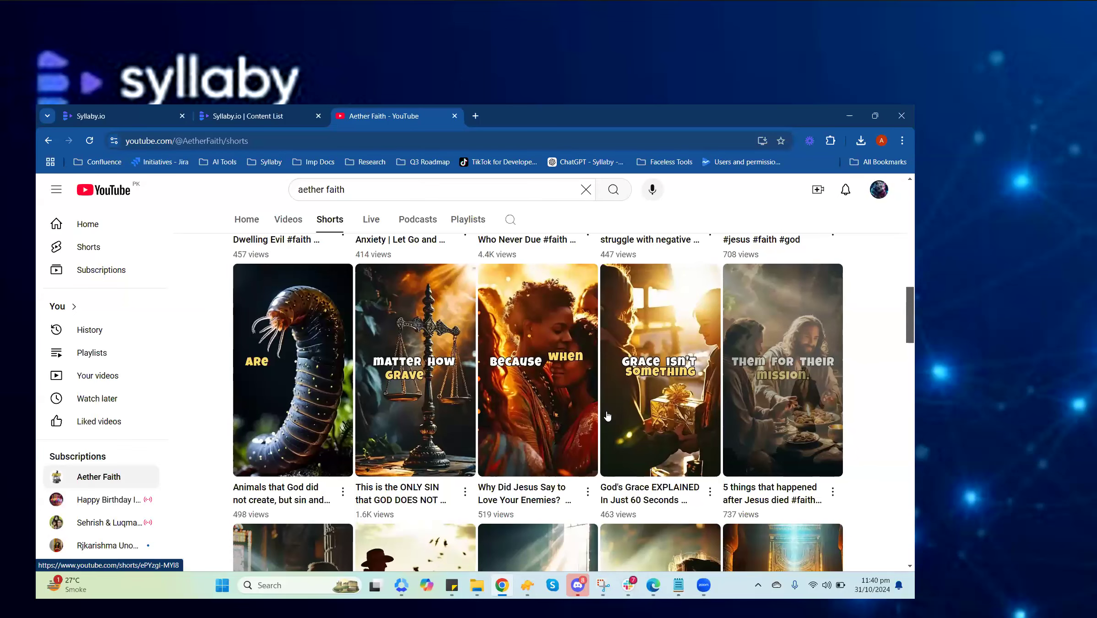
{"action": "scroll", "coordinate": [608, 416], "scroll_direction": "down", "scroll_amount": 3}
{"action": "scroll", "coordinate": [608, 416], "scroll_direction": "down", "scroll_amount": 1}
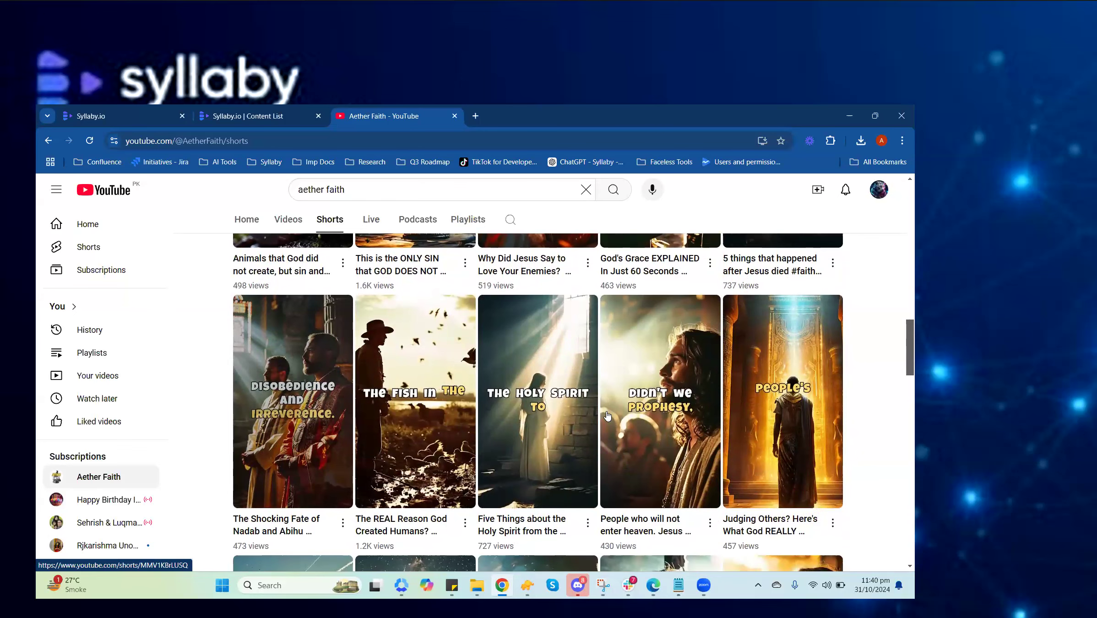
{"action": "scroll", "coordinate": [608, 416], "scroll_direction": "down", "scroll_amount": 5}
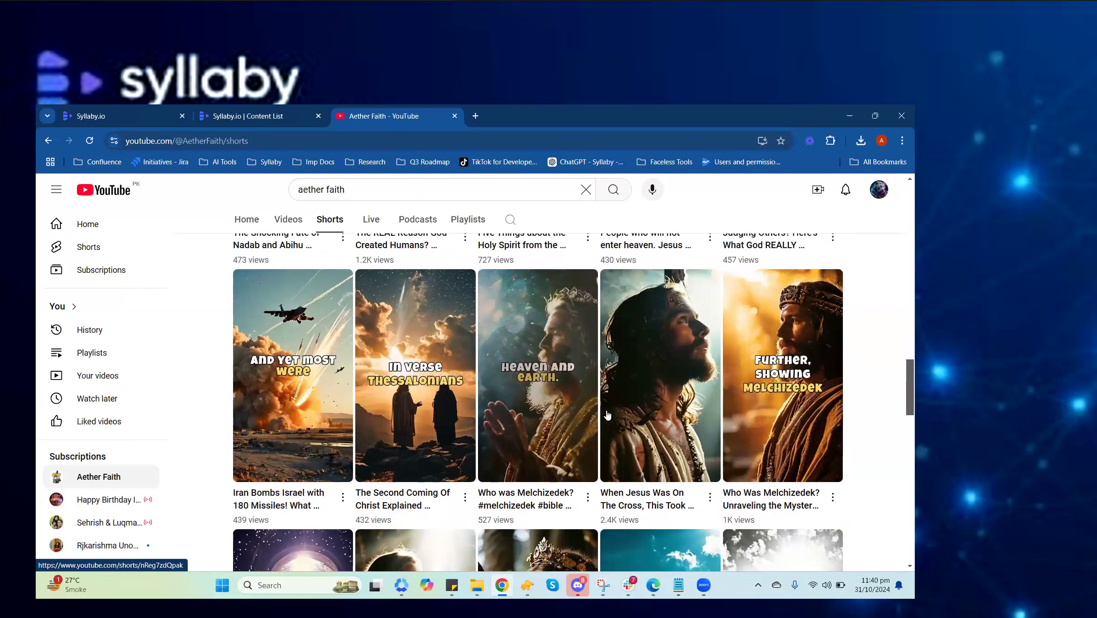
{"action": "scroll", "coordinate": [607, 416], "scroll_direction": "down", "scroll_amount": 5}
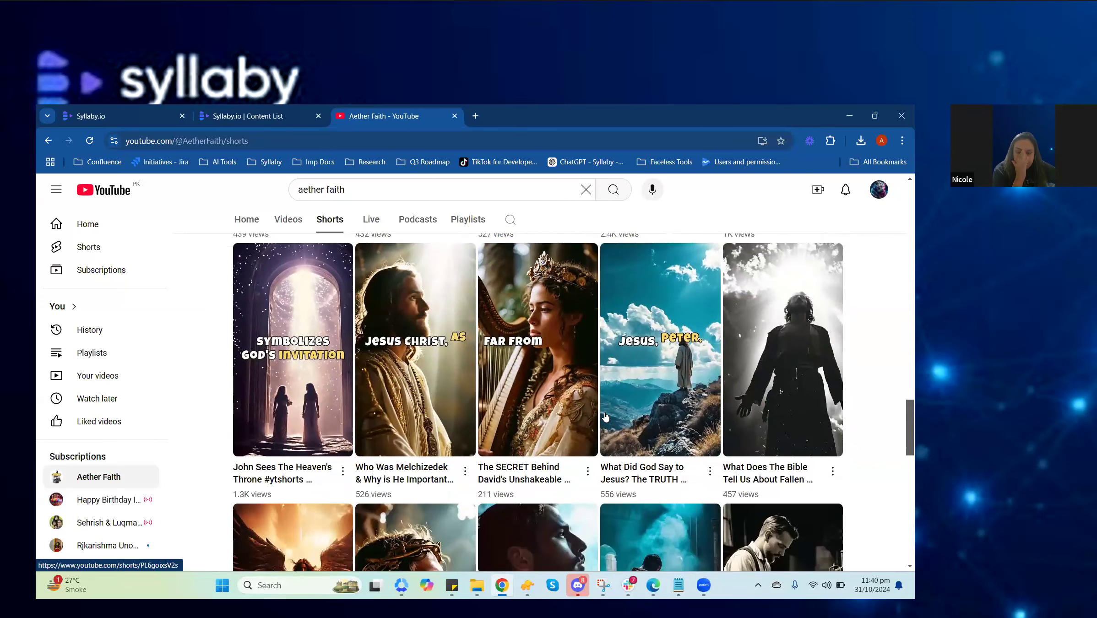
{"action": "scroll", "coordinate": [605, 416], "scroll_direction": "down", "scroll_amount": 7}
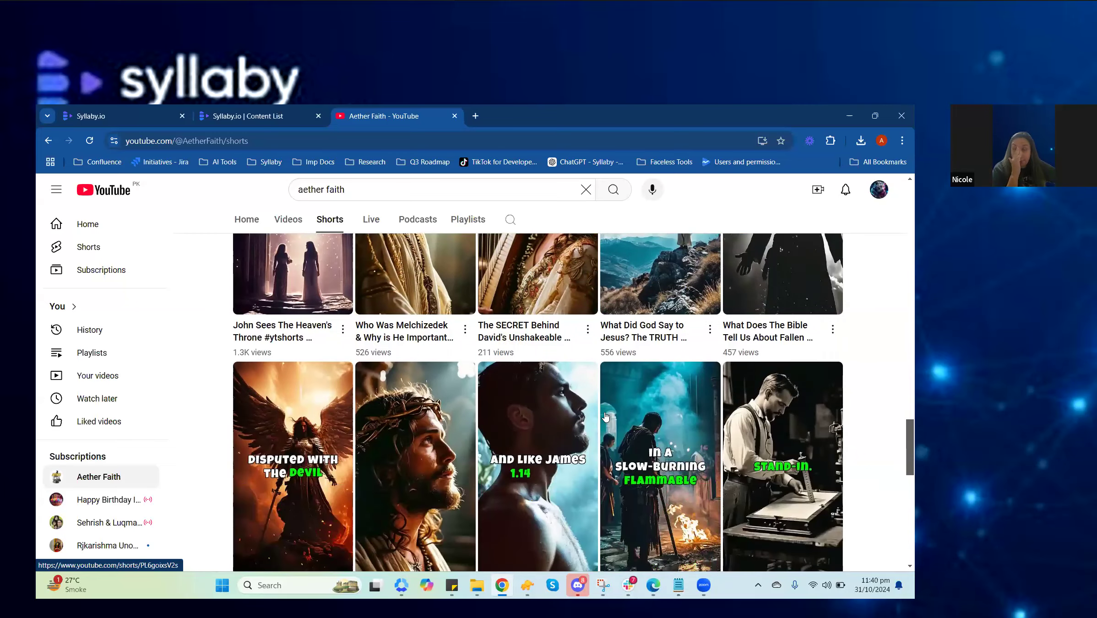
{"action": "scroll", "coordinate": [787, 412], "scroll_direction": "up", "scroll_amount": 10}
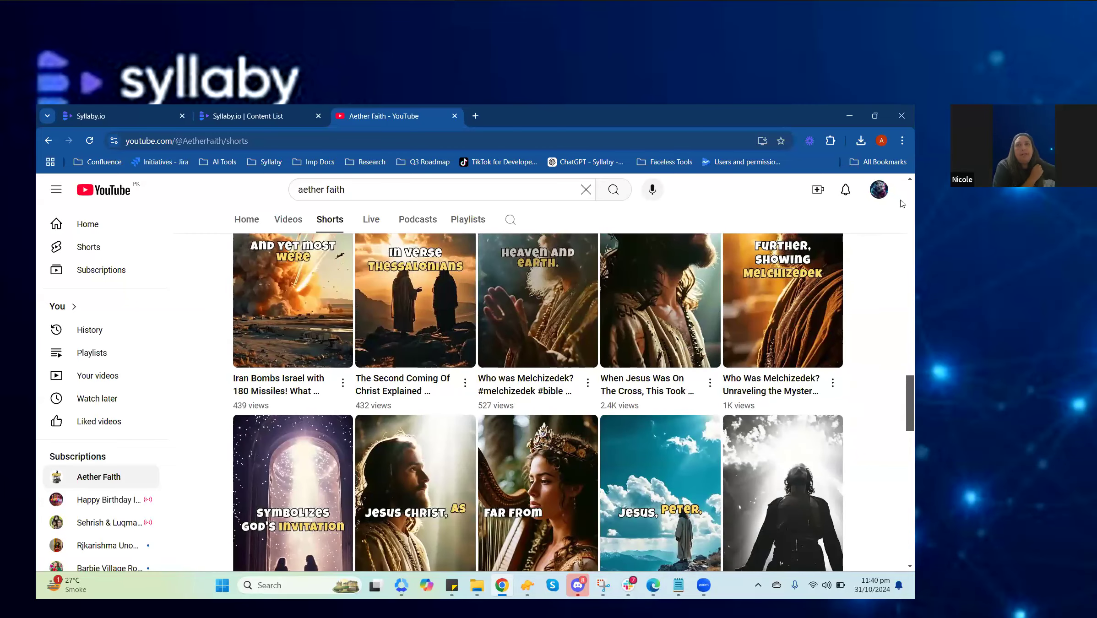
Open the Aether Faith channel's long-form videos and examine their thumbnails, titles and posting frequency.
{"action": "scroll", "coordinate": [549, 366], "scroll_direction": "up", "scroll_amount": 10}
{"action": "left_click", "coordinate": [284, 438]}
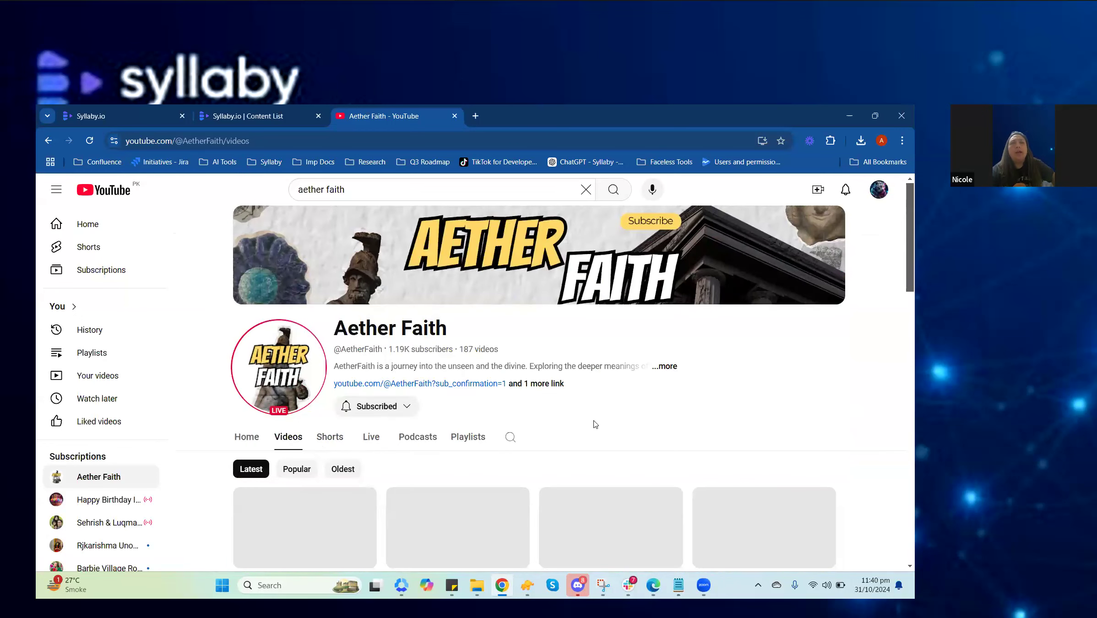
{"action": "scroll", "coordinate": [591, 425], "scroll_direction": "down", "scroll_amount": 3}
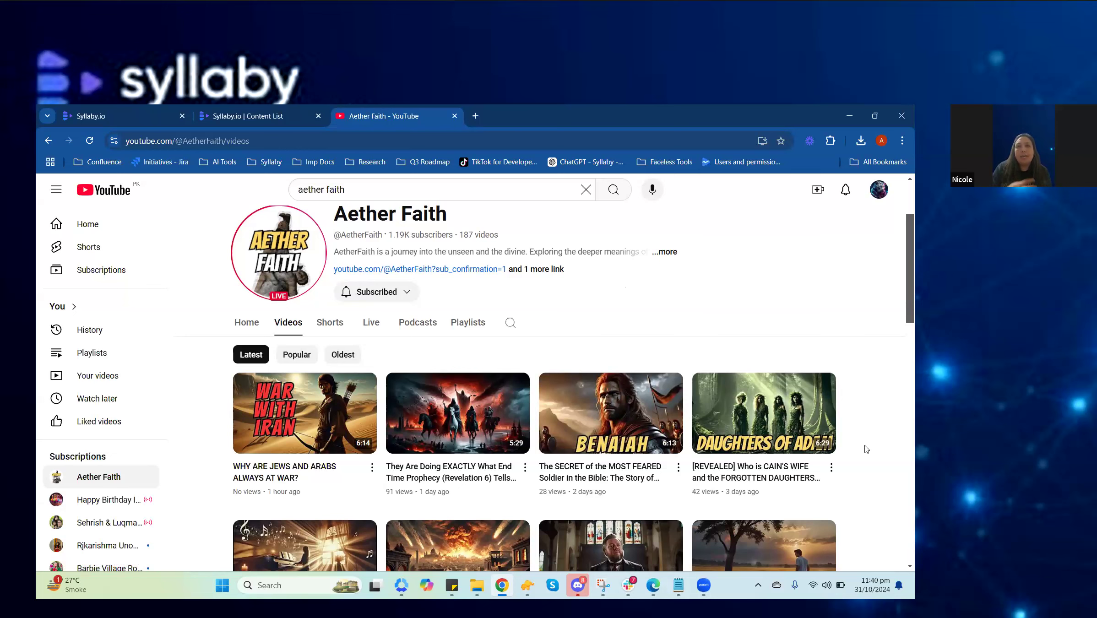
{"action": "scroll", "coordinate": [866, 449], "scroll_direction": "down", "scroll_amount": 2}
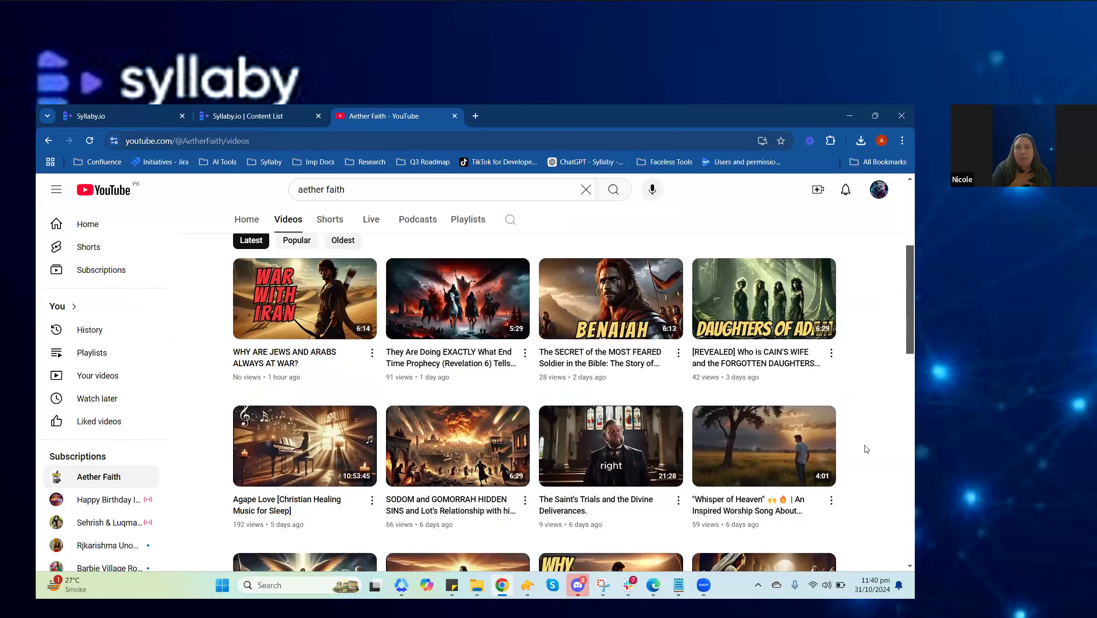
{"action": "mouse_move", "coordinate": [484, 463]}
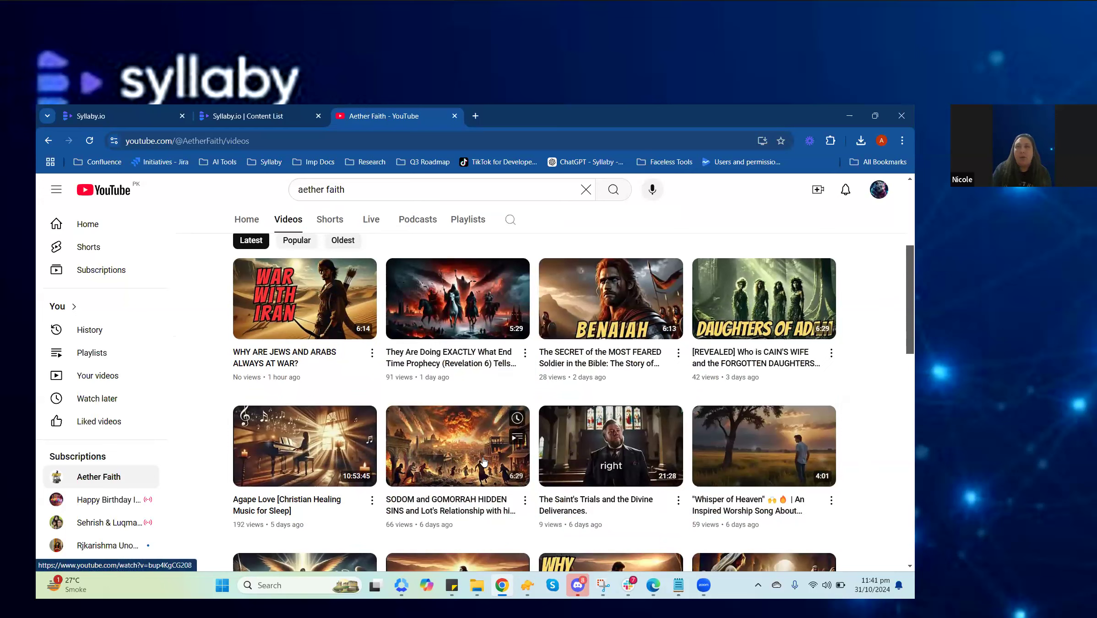
{"action": "mouse_move", "coordinate": [577, 455]}
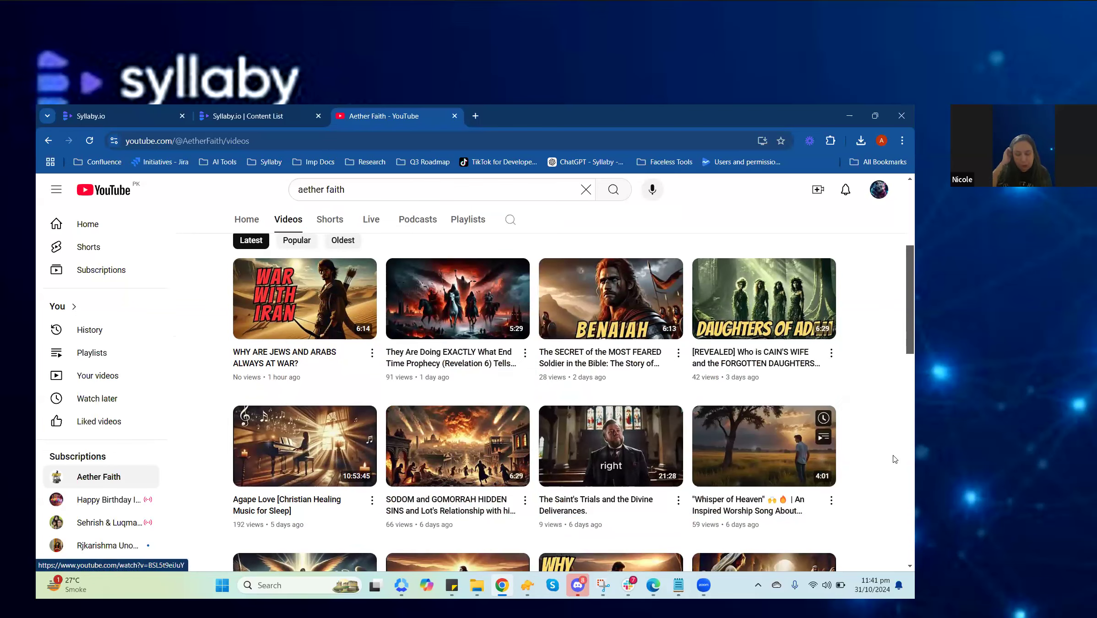
{"action": "scroll", "coordinate": [897, 460], "scroll_direction": "down", "scroll_amount": 2}
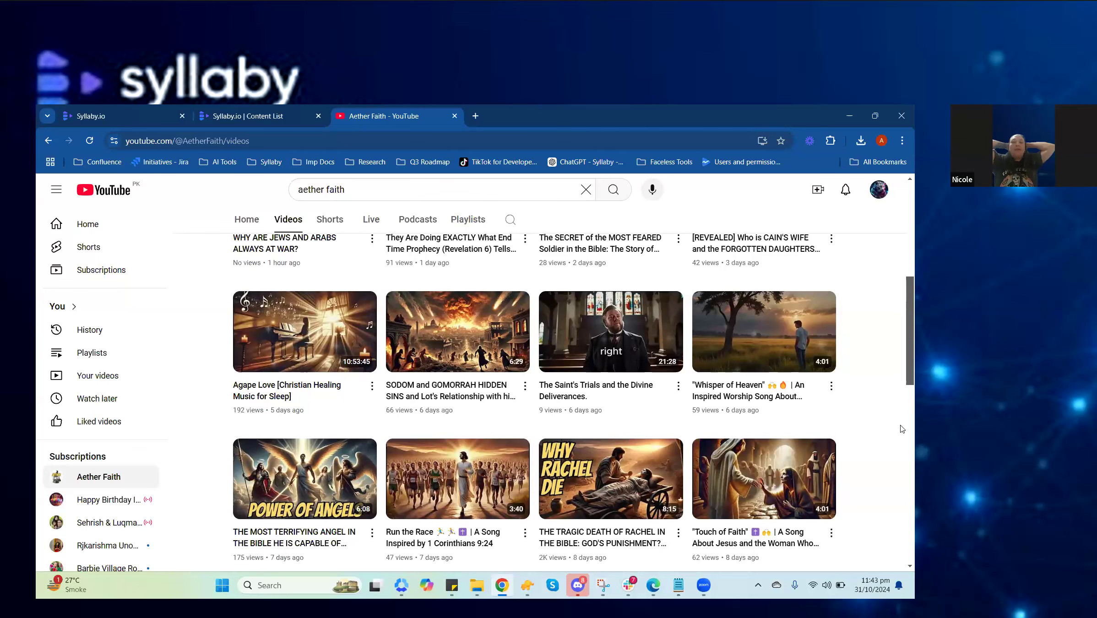
{"action": "scroll", "coordinate": [699, 454], "scroll_direction": "down", "scroll_amount": 5}
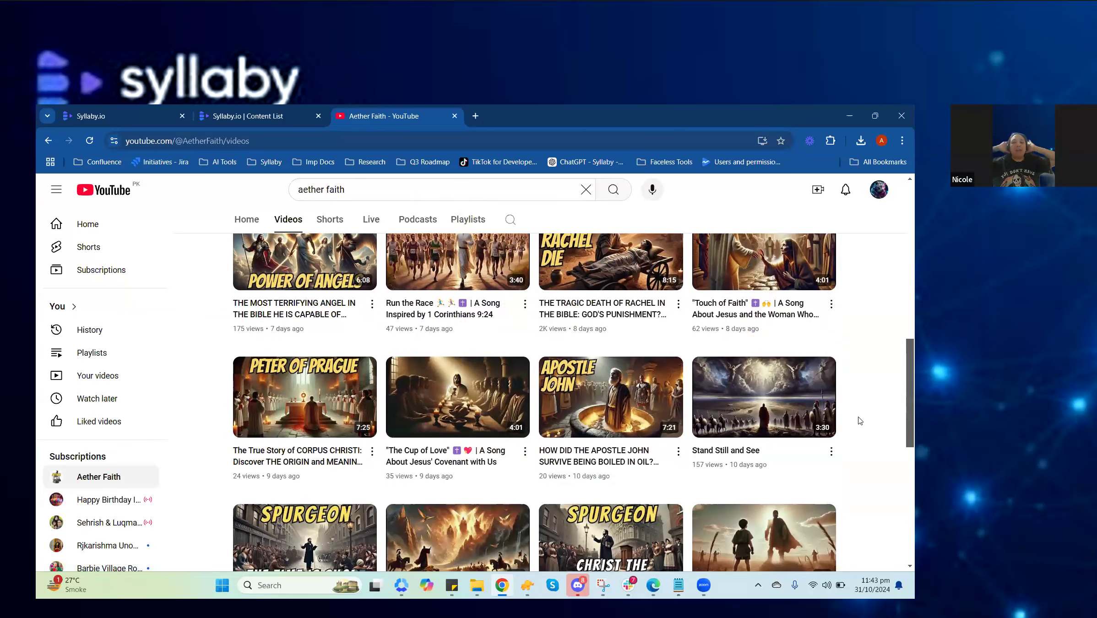
{"action": "scroll", "coordinate": [860, 420], "scroll_direction": "up", "scroll_amount": 2}
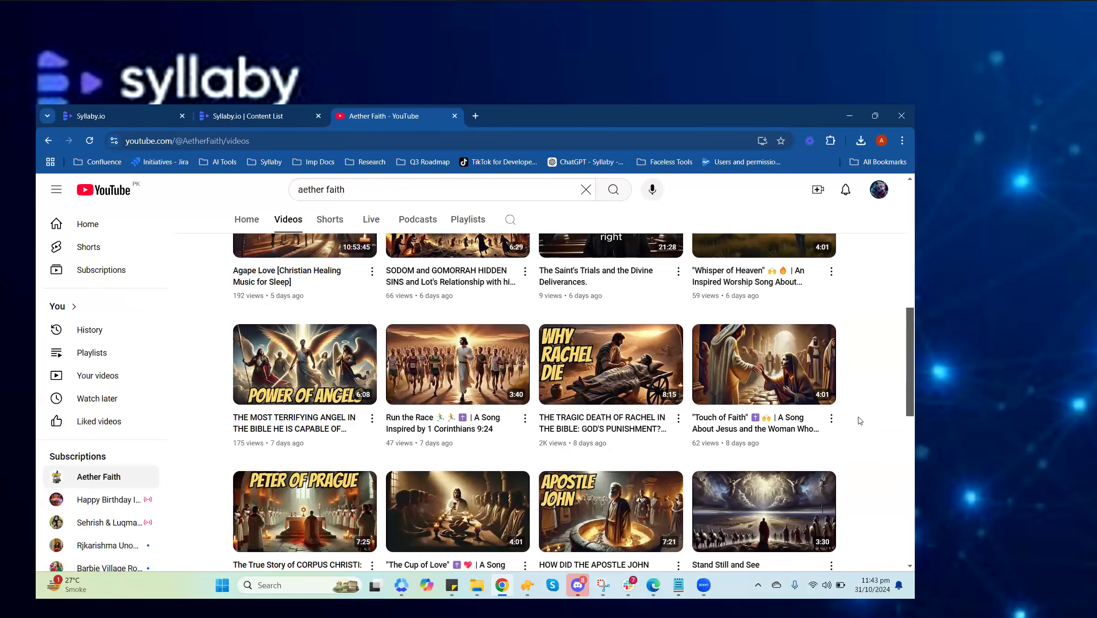
{"action": "scroll", "coordinate": [860, 421], "scroll_direction": "down", "scroll_amount": 5}
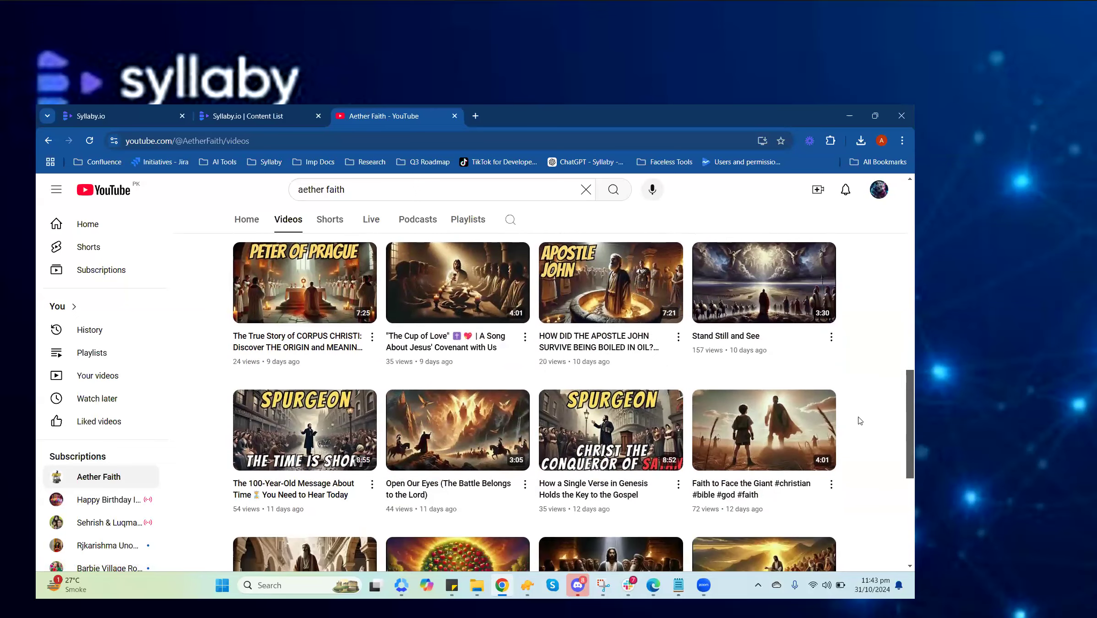
{"action": "scroll", "coordinate": [860, 420], "scroll_direction": "up", "scroll_amount": 5}
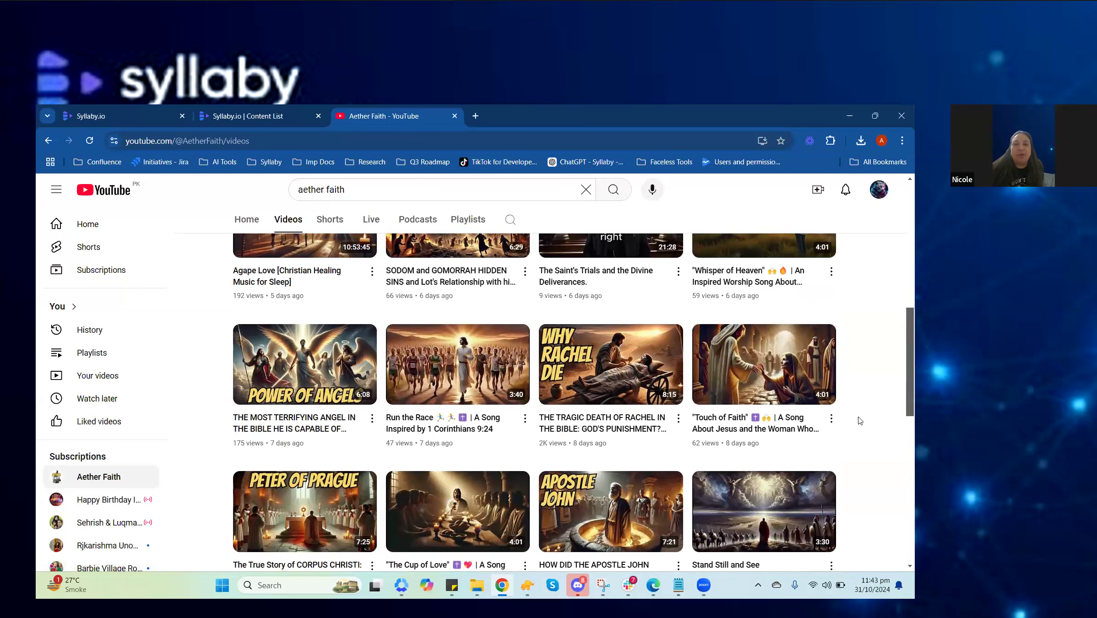
{"action": "scroll", "coordinate": [860, 421], "scroll_direction": "up", "scroll_amount": 7}
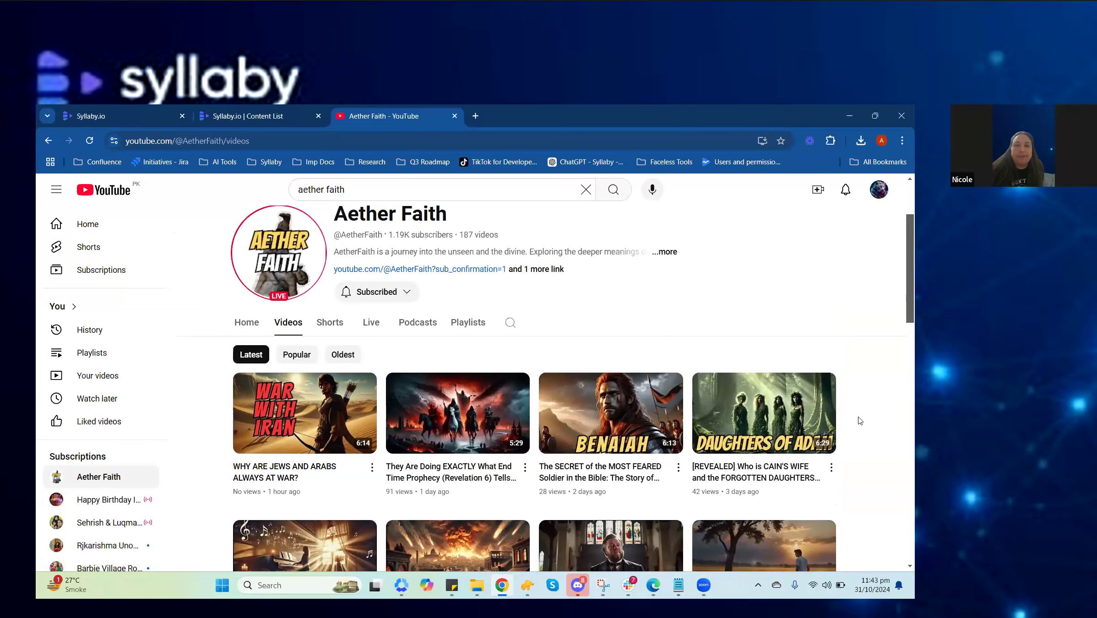
Switch to the Syllaby content list and browse the completed videos in My Videos.
{"action": "left_click", "coordinate": [123, 112]}
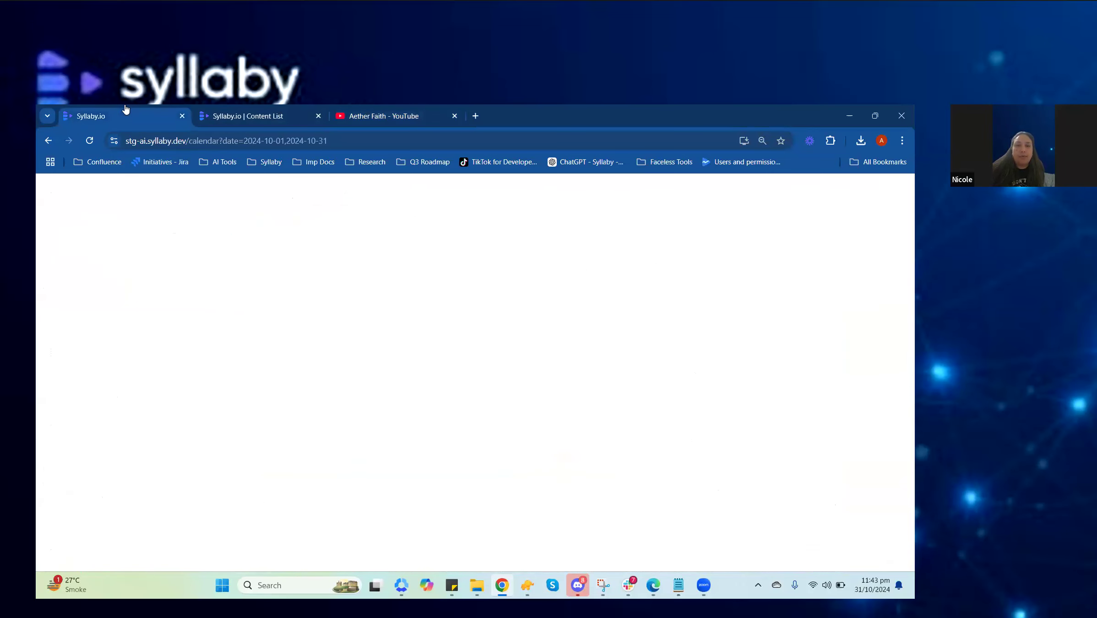
{"action": "left_click", "coordinate": [271, 112]}
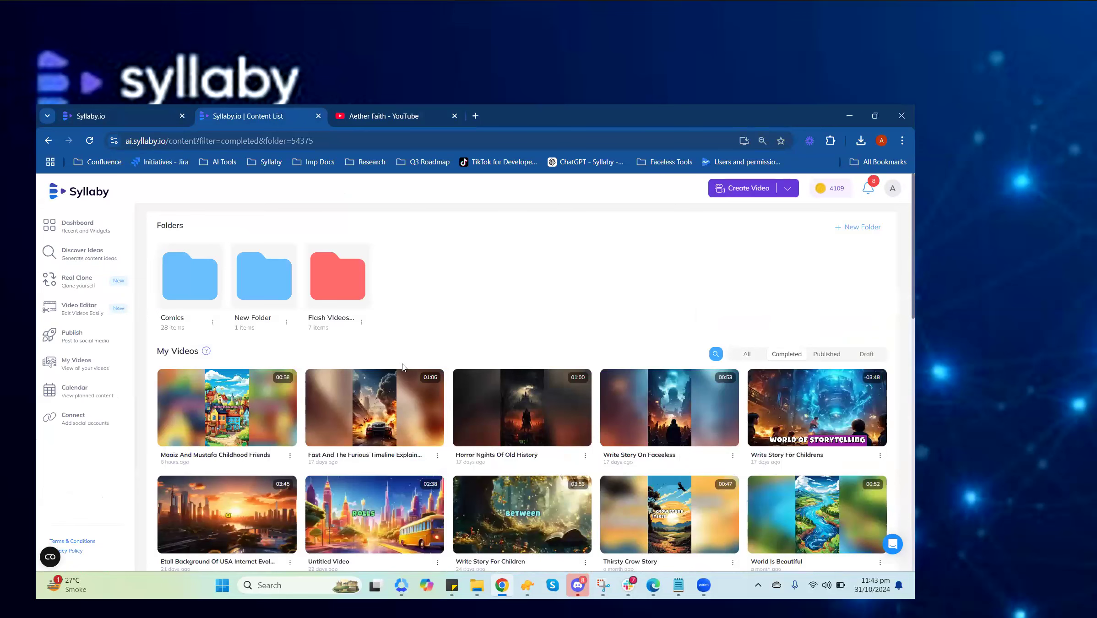
{"action": "scroll", "coordinate": [403, 366], "scroll_direction": "down", "scroll_amount": 4}
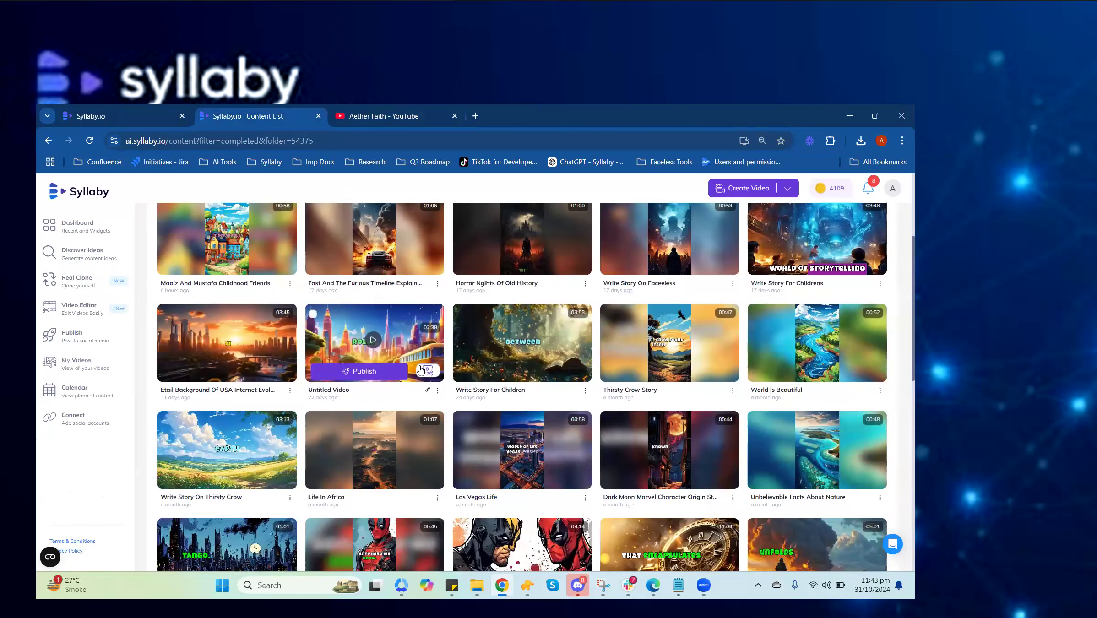
{"action": "scroll", "coordinate": [420, 370], "scroll_direction": "down", "scroll_amount": 3}
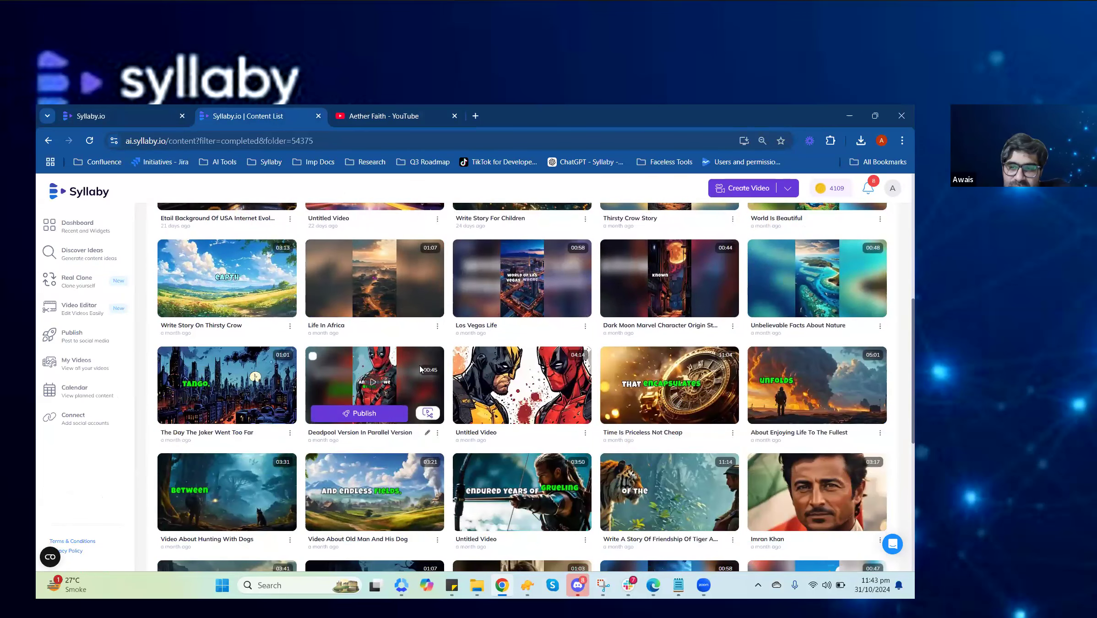
{"action": "scroll", "coordinate": [420, 371], "scroll_direction": "down", "scroll_amount": 5}
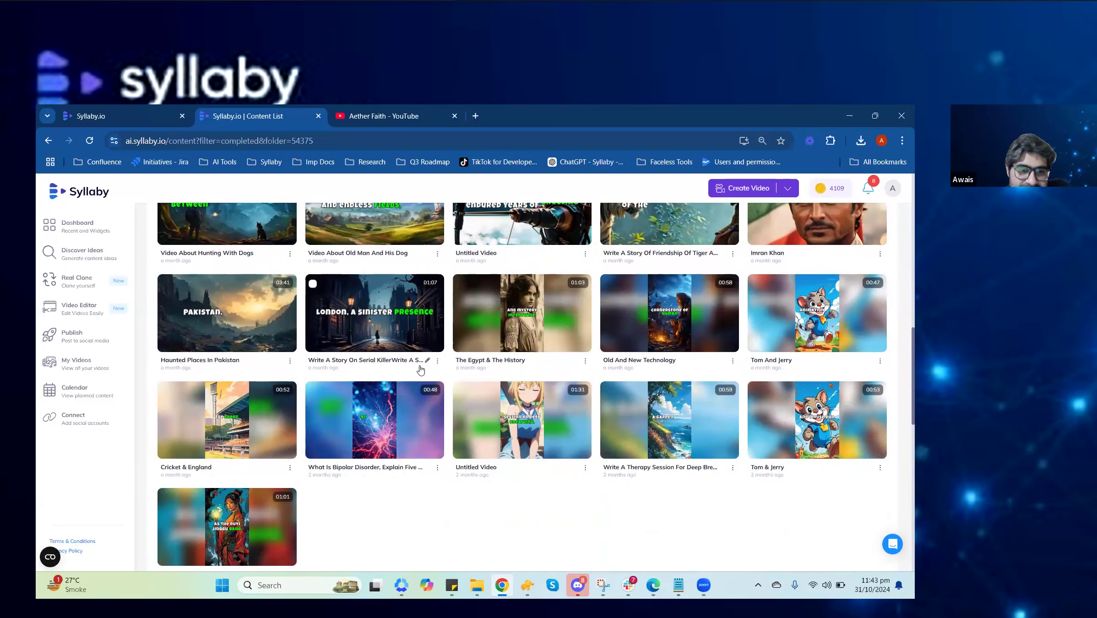
Start a post for the video "Write A Story Of Friendship Of Tiger A..." with the description "test" and generate AI thumbnails for YouTube.
{"action": "scroll", "coordinate": [421, 370], "scroll_direction": "down", "scroll_amount": 2}
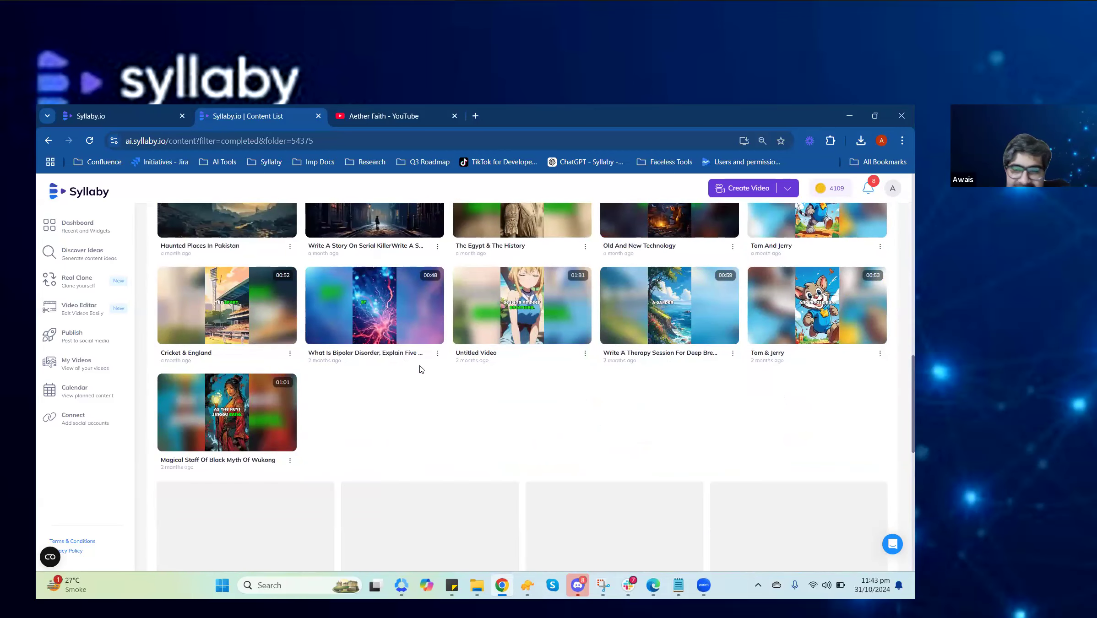
{"action": "scroll", "coordinate": [420, 370], "scroll_direction": "down", "scroll_amount": 2}
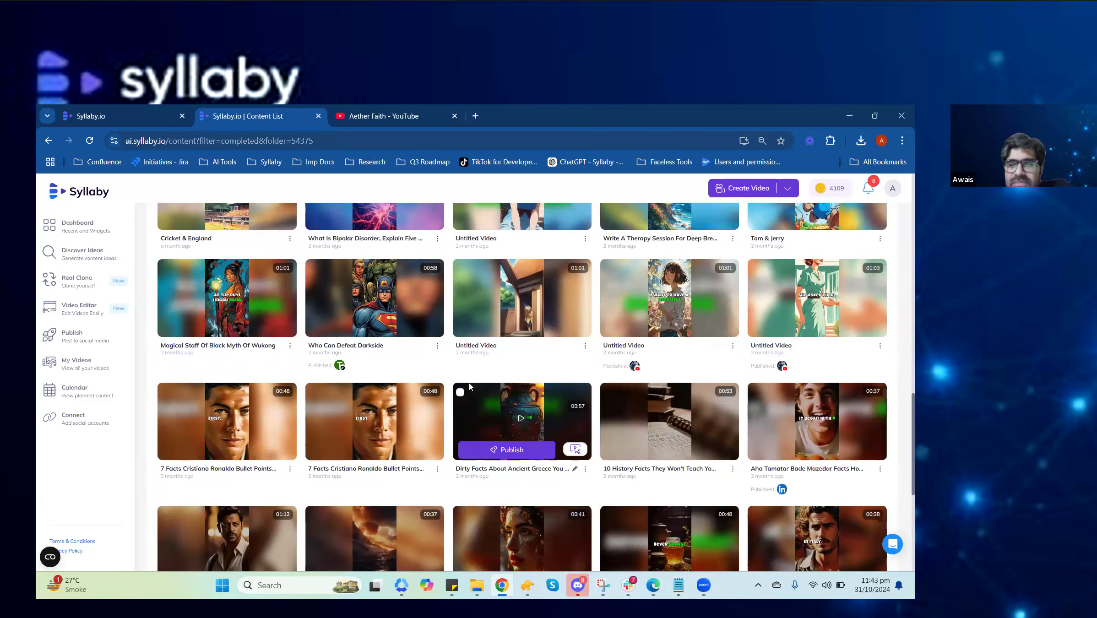
{"action": "scroll", "coordinate": [469, 387], "scroll_direction": "down", "scroll_amount": 4}
{"action": "scroll", "coordinate": [469, 387], "scroll_direction": "down", "scroll_amount": 1}
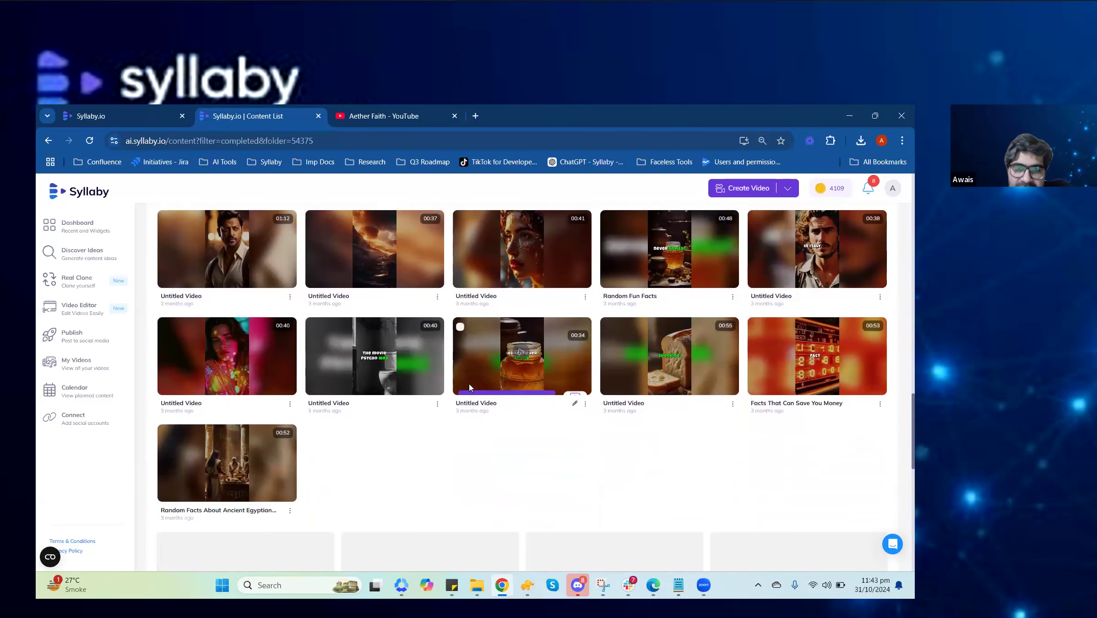
{"action": "scroll", "coordinate": [470, 388], "scroll_direction": "up", "scroll_amount": 8}
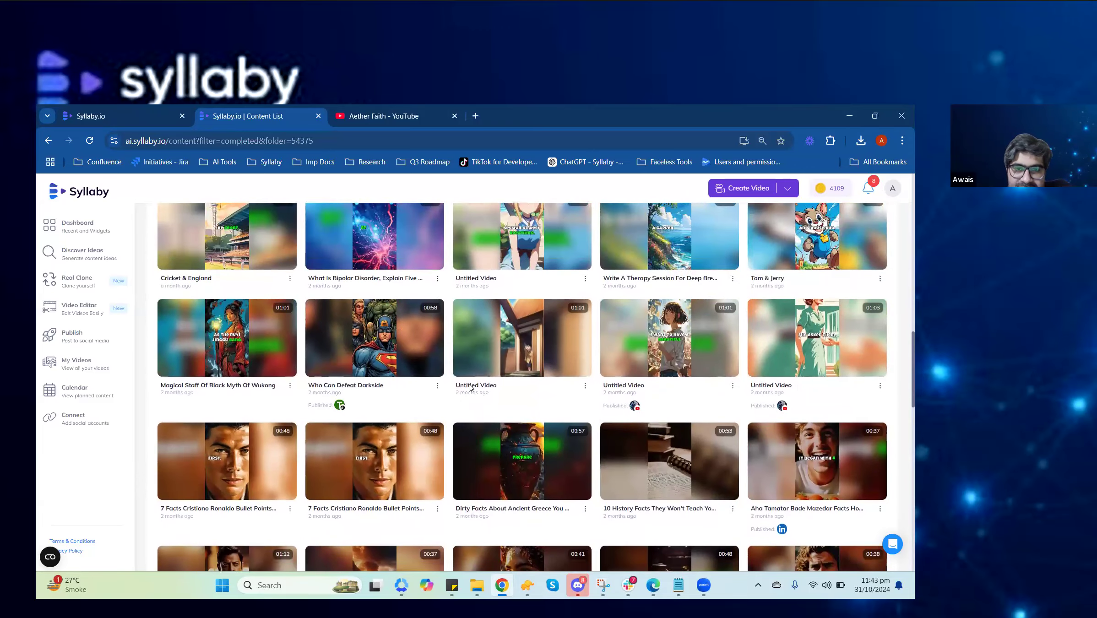
{"action": "scroll", "coordinate": [469, 387], "scroll_direction": "up", "scroll_amount": 2}
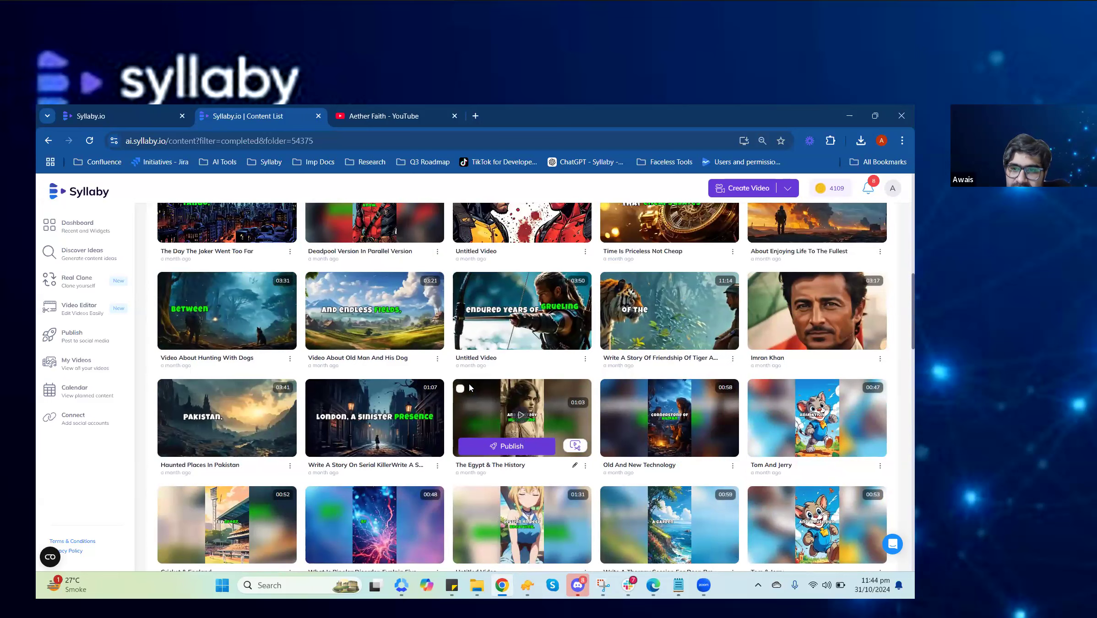
{"action": "scroll", "coordinate": [469, 387], "scroll_direction": "up", "scroll_amount": 1}
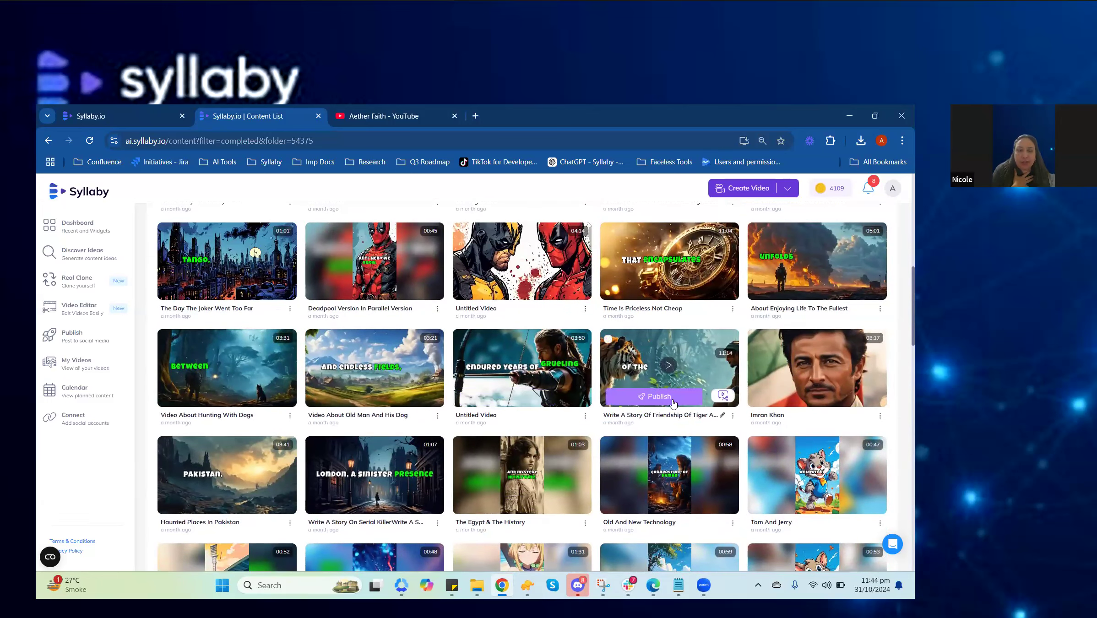
{"action": "left_click", "coordinate": [660, 401]}
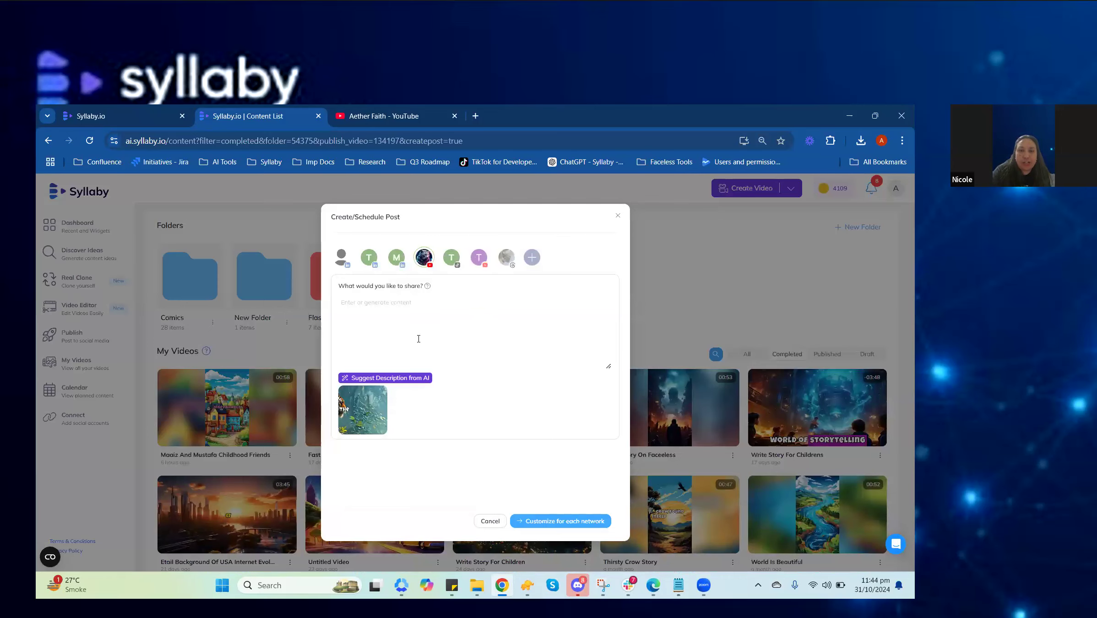
{"action": "type", "text": "test"}
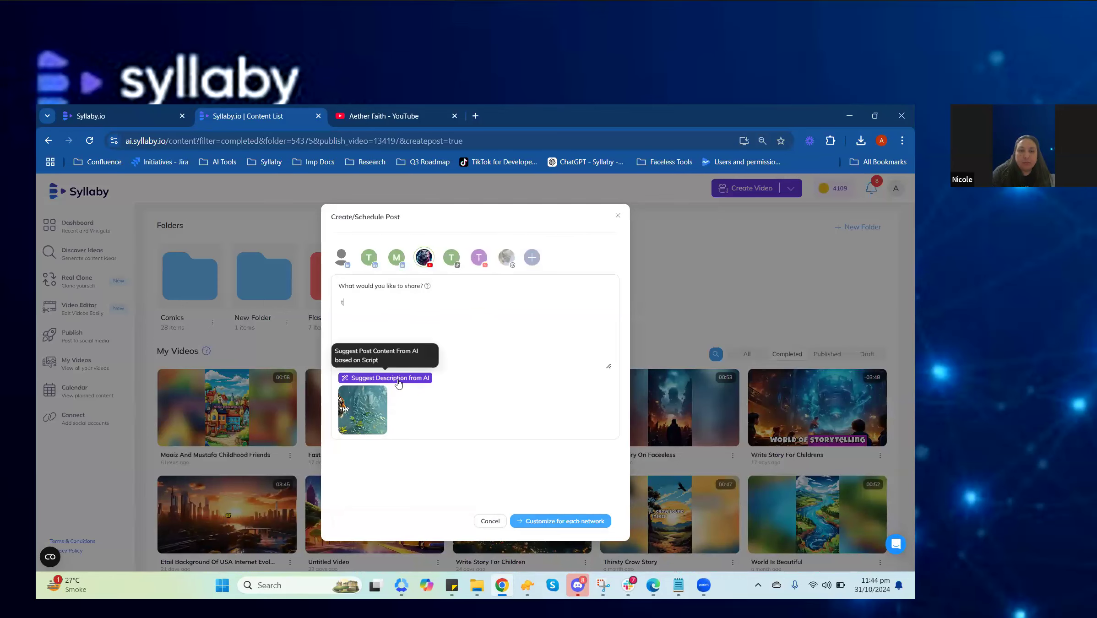
{"action": "left_click", "coordinate": [574, 522]}
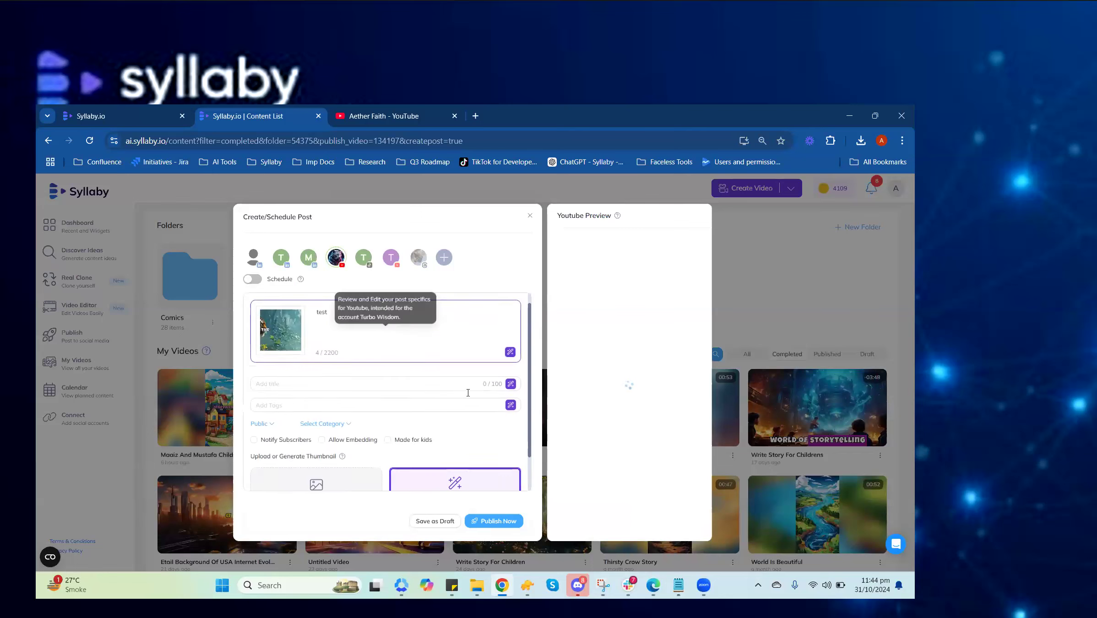
{"action": "left_click", "coordinate": [475, 452]}
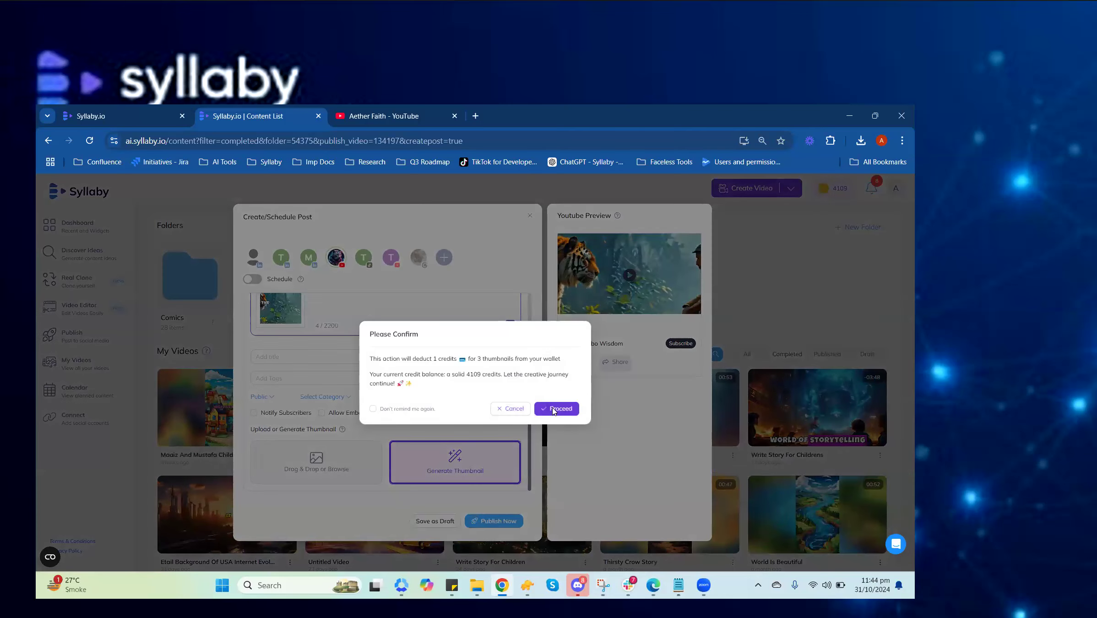
{"action": "left_click", "coordinate": [554, 410]}
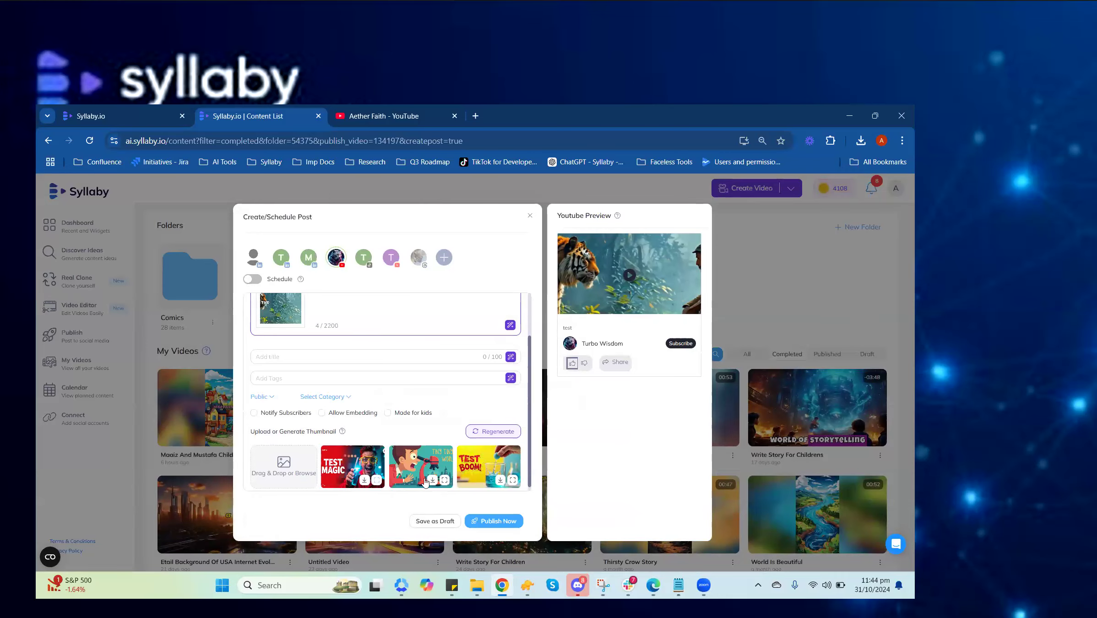
Examine each of the three generated thumbnails at full size and close the tiger video's post without publishing.
{"action": "left_click", "coordinate": [377, 481]}
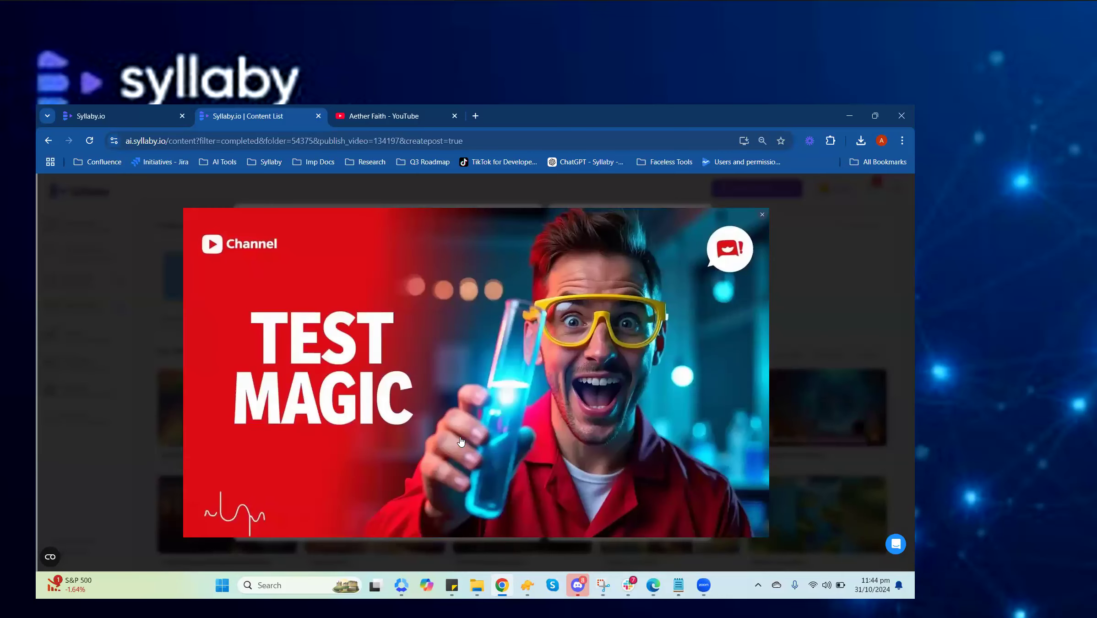
{"action": "left_click", "coordinate": [762, 215]}
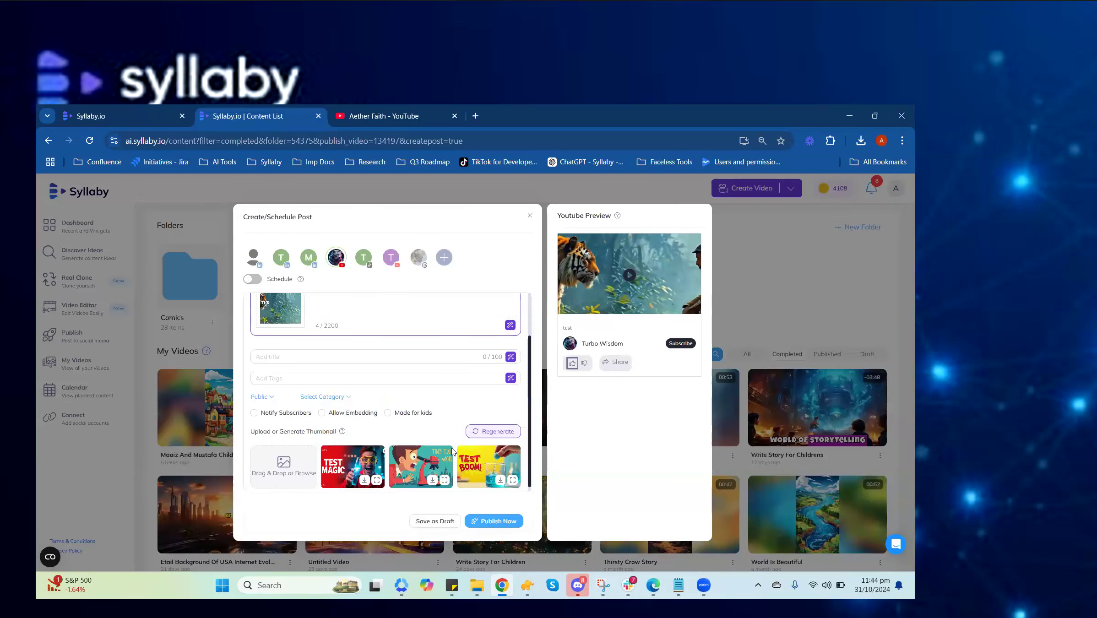
{"action": "left_click", "coordinate": [443, 481]}
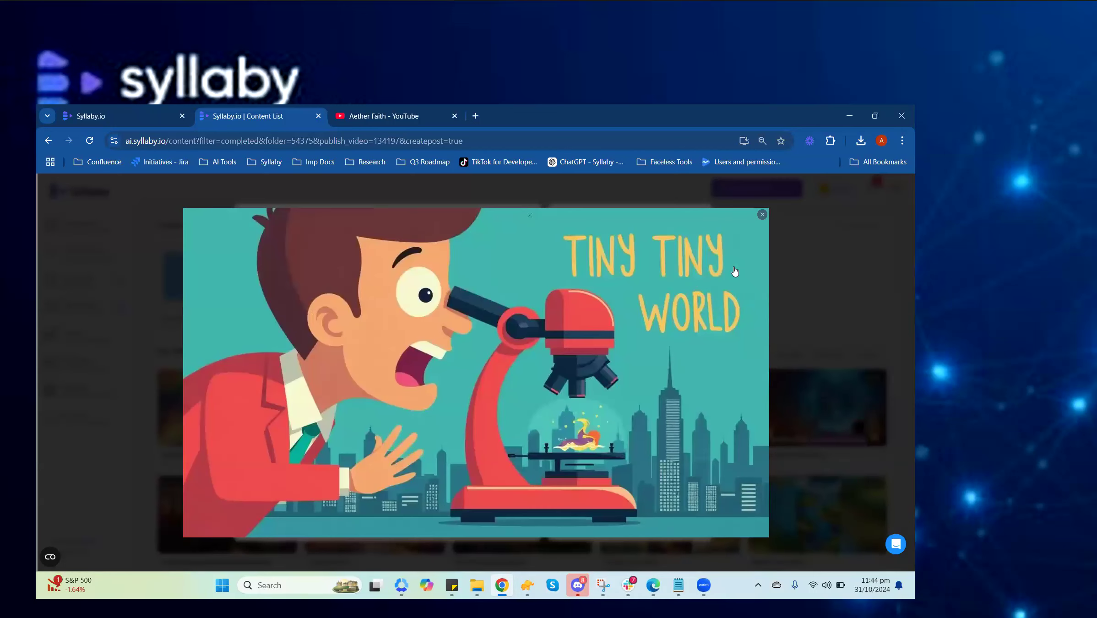
{"action": "left_click", "coordinate": [762, 216]}
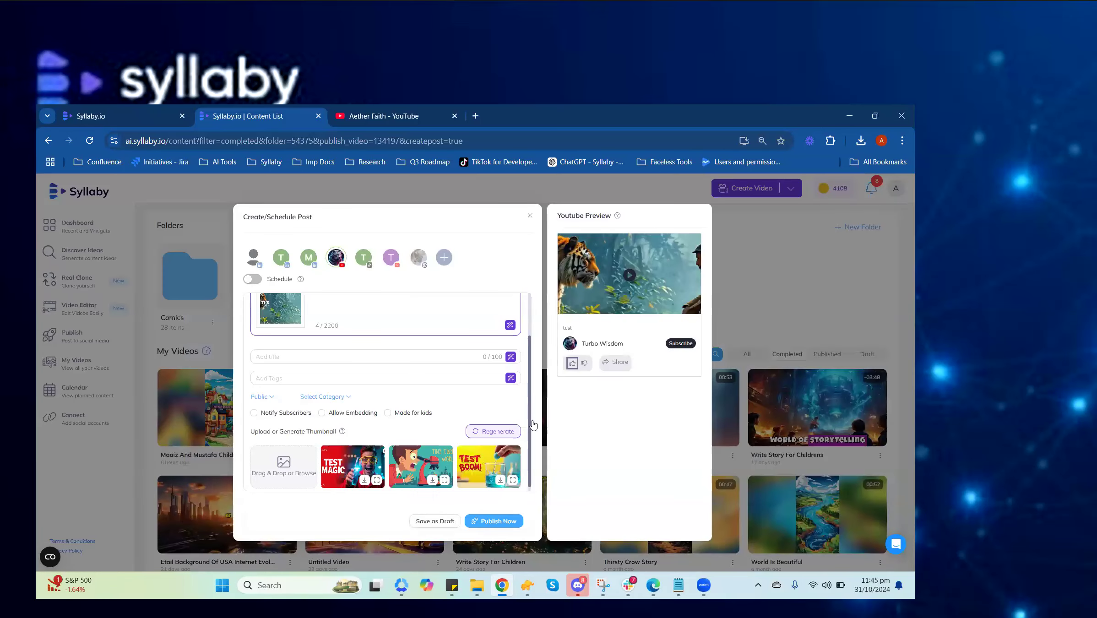
{"action": "left_click", "coordinate": [513, 480]}
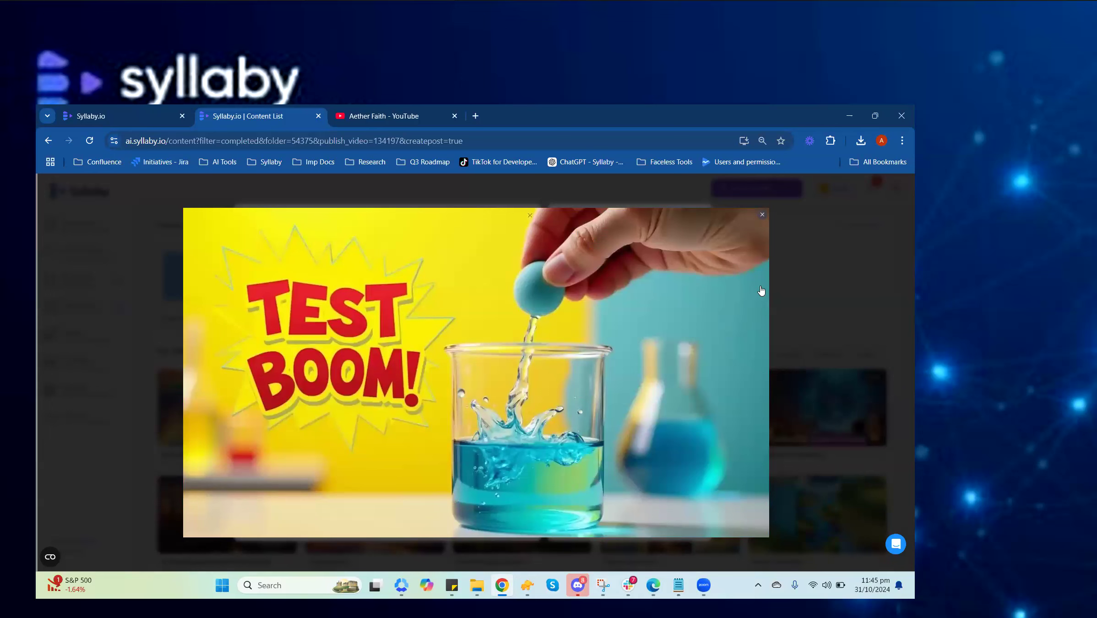
{"action": "left_click", "coordinate": [761, 215]}
{"action": "scroll", "coordinate": [381, 358], "scroll_direction": "up", "scroll_amount": 2}
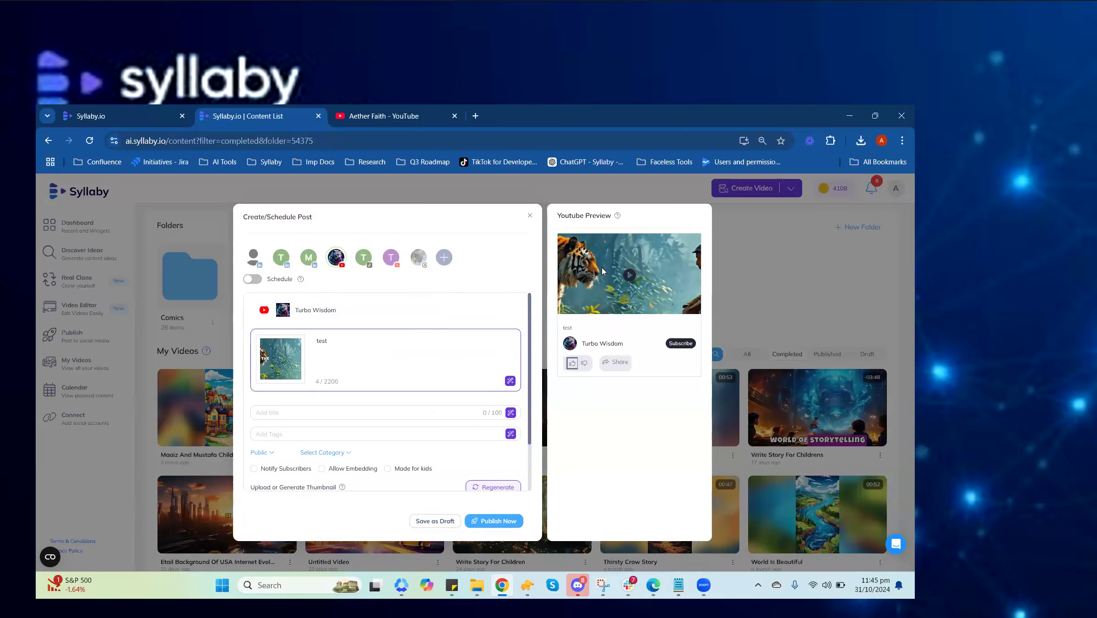
{"action": "key", "text": "Escape"}
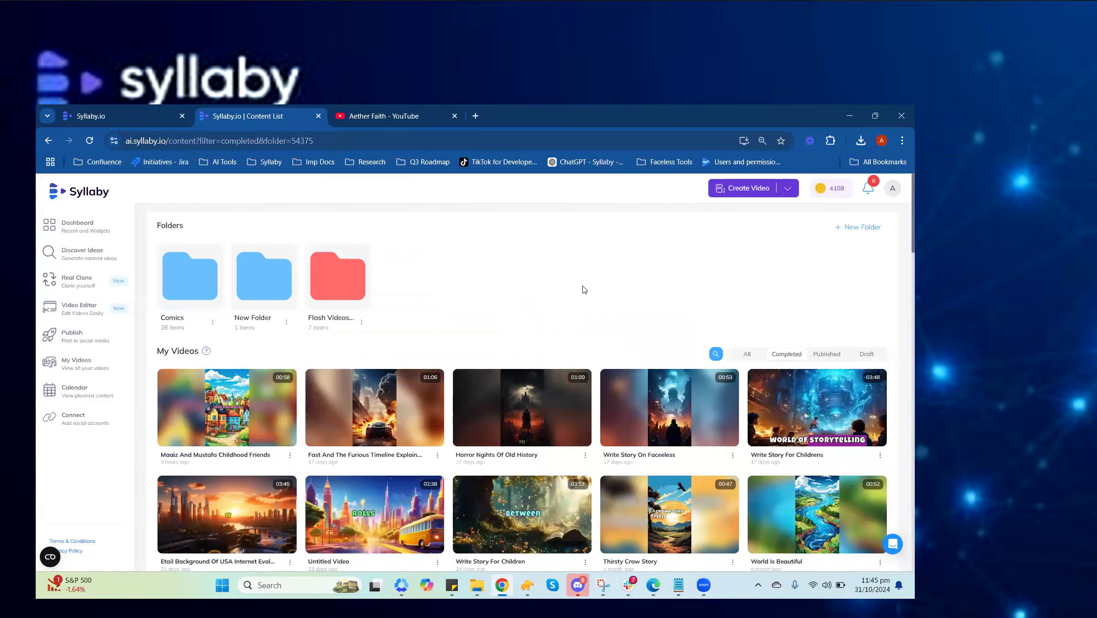
Start a post for the 02:38 untitled bus video, generate its description with AI and read it through.
{"action": "scroll", "coordinate": [576, 328], "scroll_direction": "down", "scroll_amount": 2}
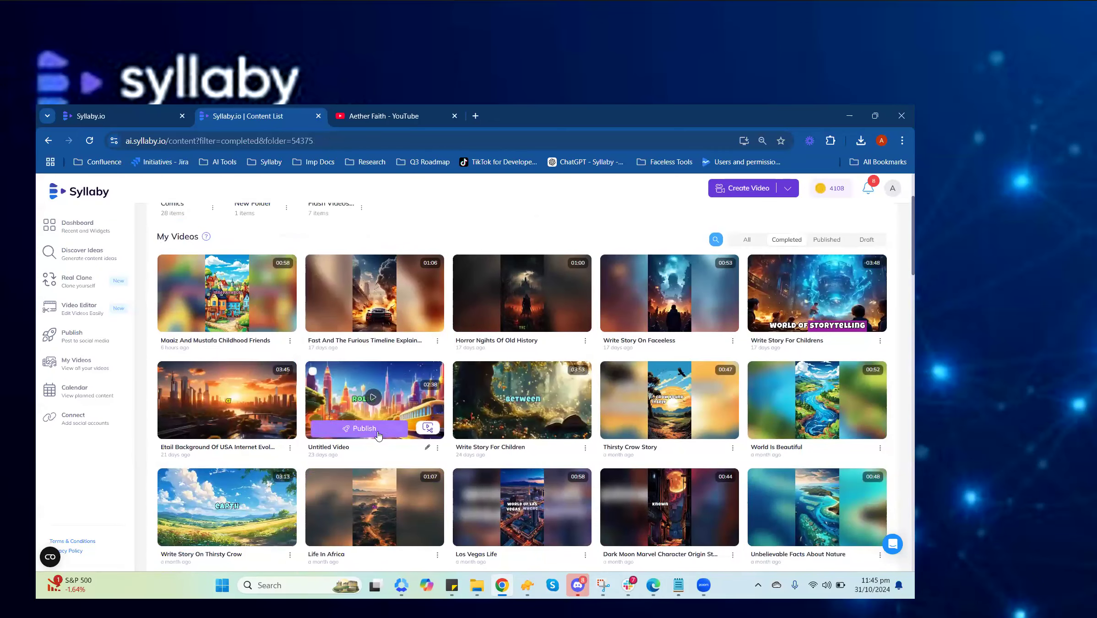
{"action": "left_click", "coordinate": [424, 427]}
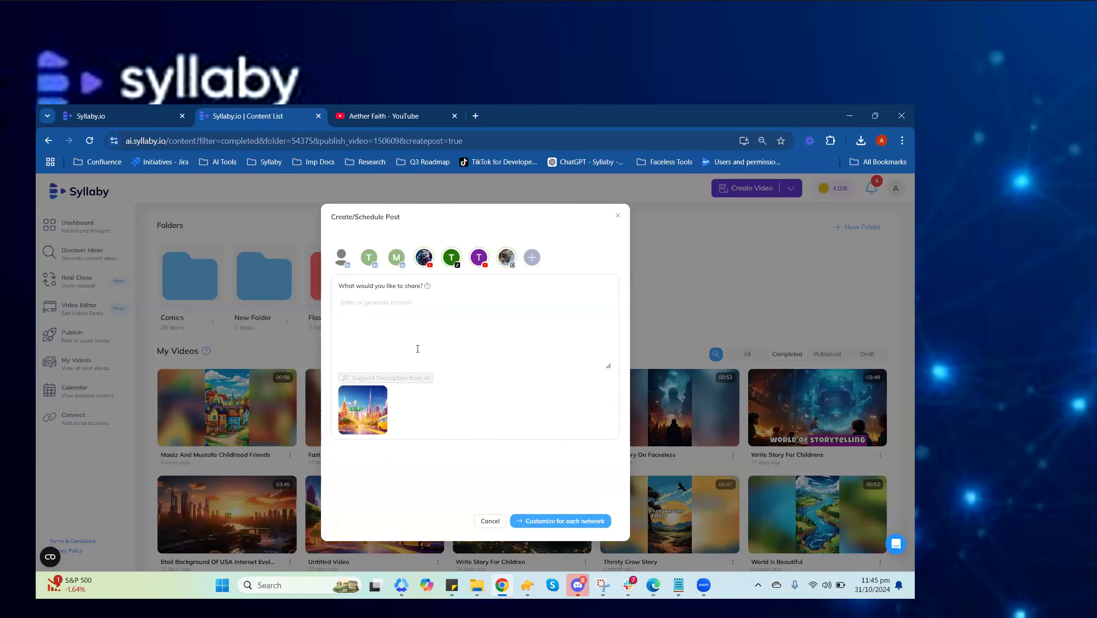
{"action": "left_click", "coordinate": [406, 386]}
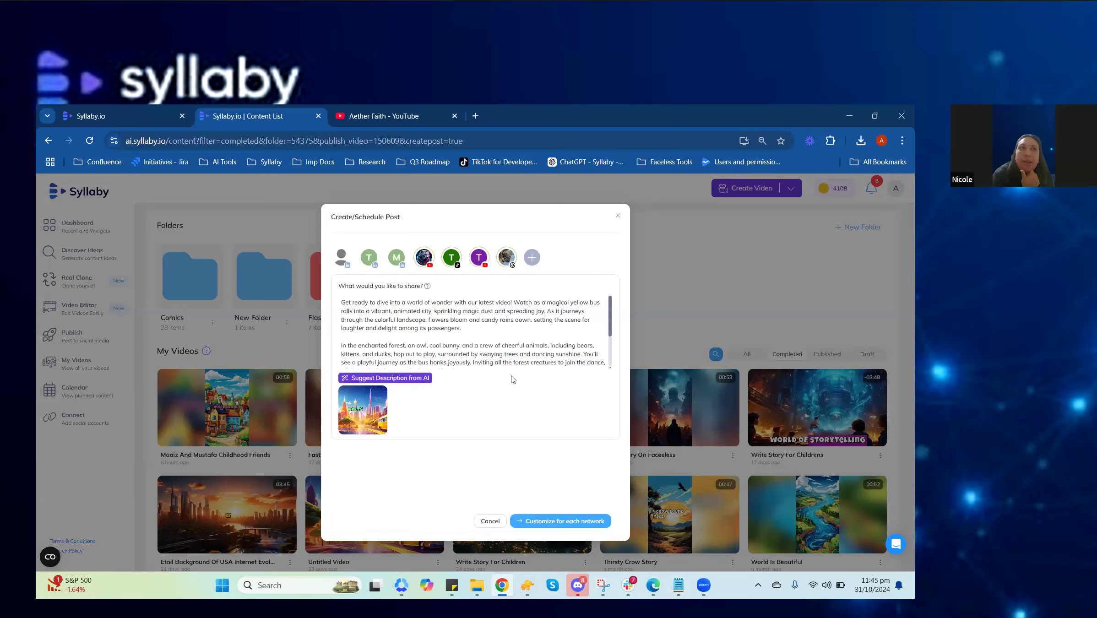
{"action": "scroll", "coordinate": [511, 354], "scroll_direction": "down", "scroll_amount": 2}
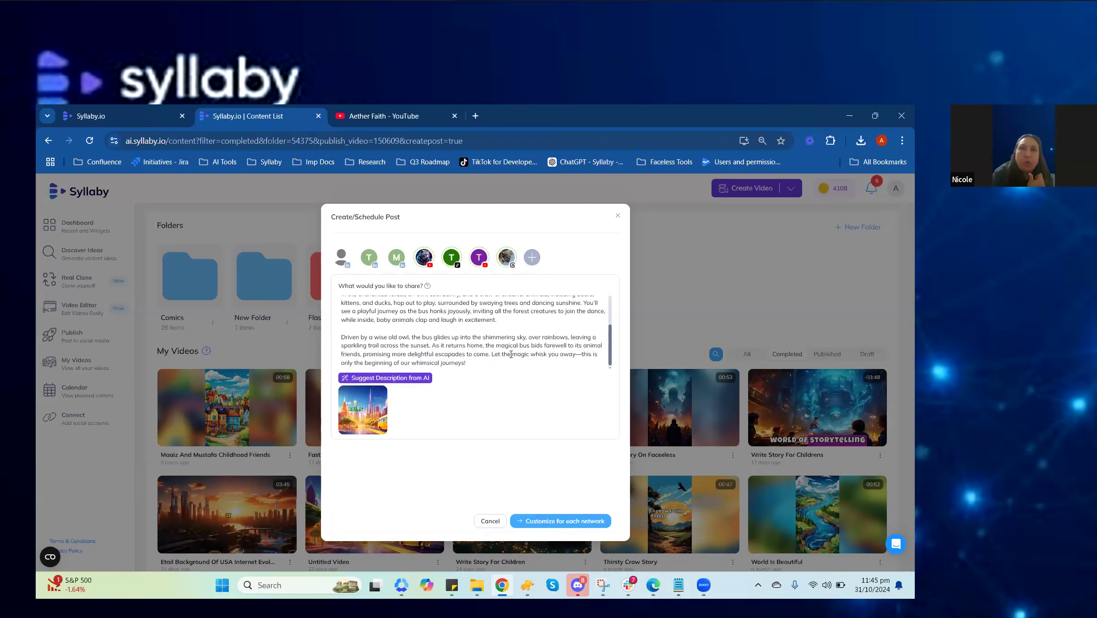
Customize the post per network and deselect the TikTok, Threads and second YouTube accounts, keeping only Turbo Wisdom.
{"action": "left_click", "coordinate": [565, 521]}
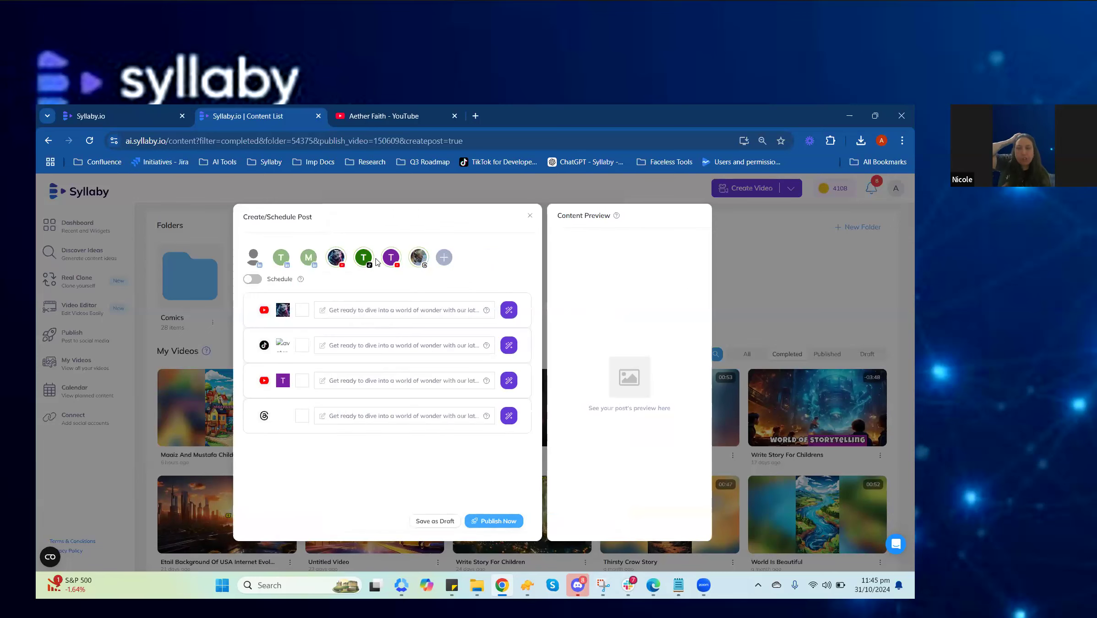
{"action": "left_click", "coordinate": [363, 258]}
{"action": "left_click", "coordinate": [413, 261]}
{"action": "left_click", "coordinate": [391, 257]}
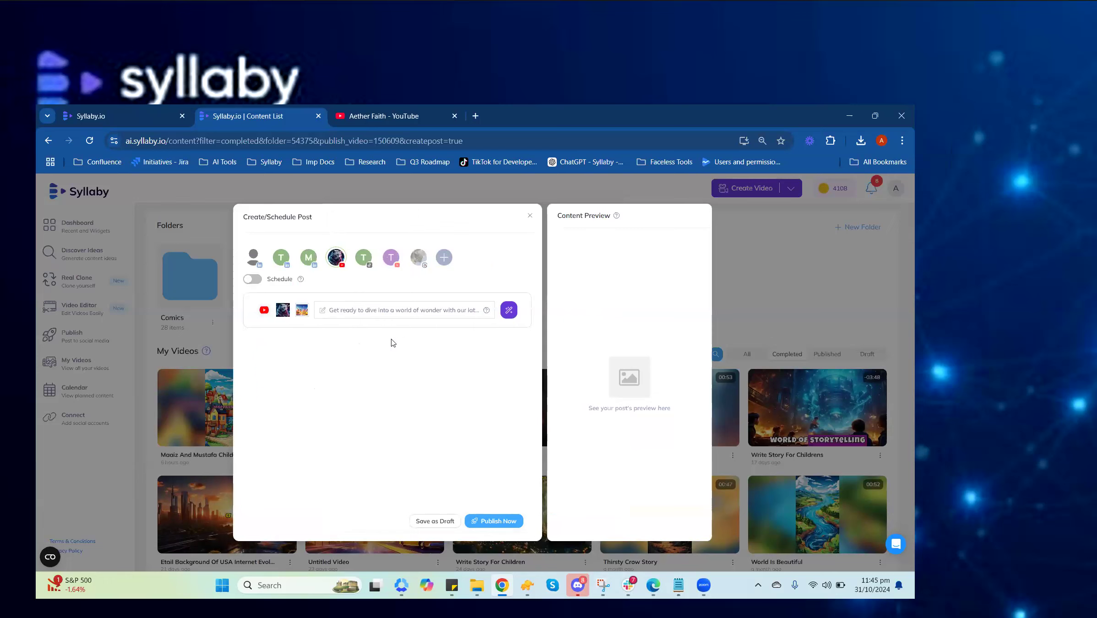
Expand the Turbo Wisdom YouTube post details and generate AI thumbnails, accepting the credit charge.
{"action": "left_click", "coordinate": [357, 310]}
{"action": "scroll", "coordinate": [405, 436], "scroll_direction": "down", "scroll_amount": 2}
{"action": "scroll", "coordinate": [404, 436], "scroll_direction": "down", "scroll_amount": 3}
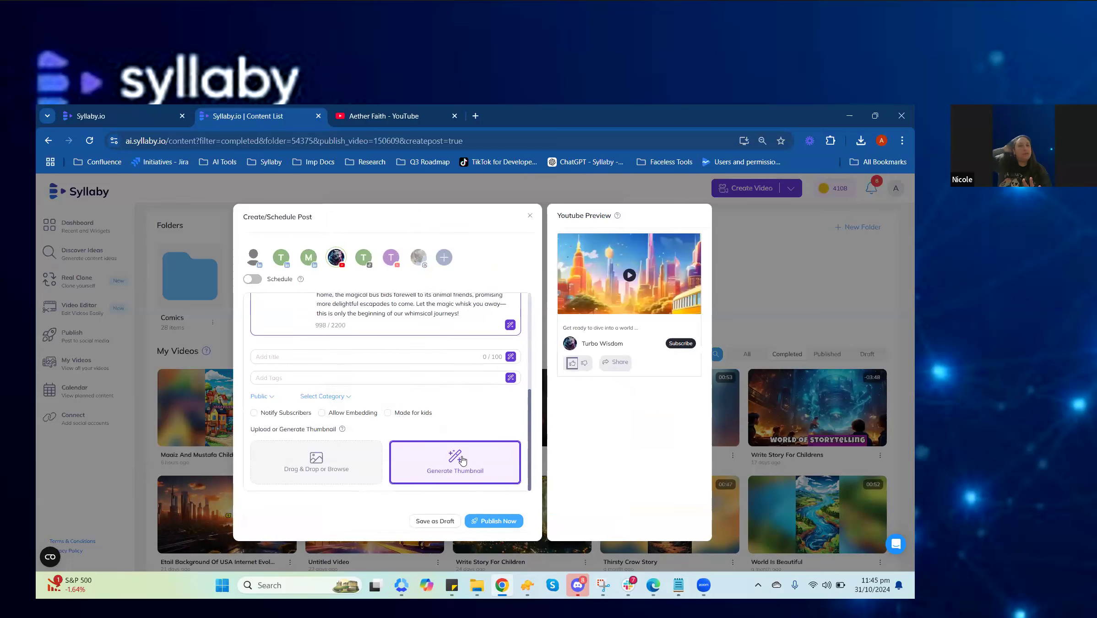
{"action": "left_click", "coordinate": [506, 445]}
{"action": "left_click", "coordinate": [555, 415]}
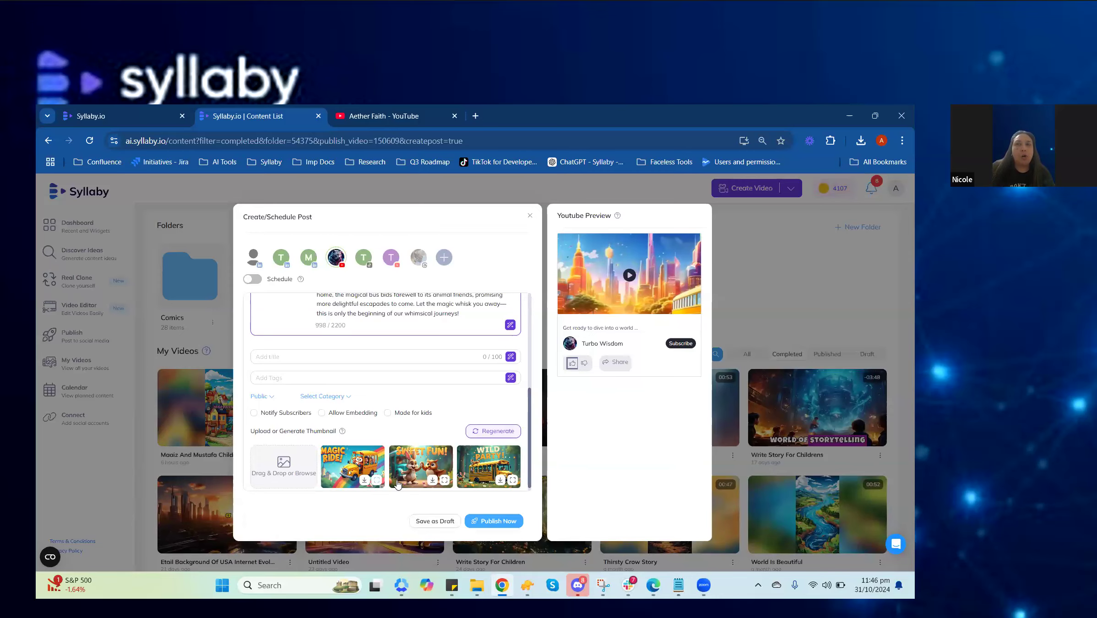
Examine the "Magic Ride!", "Sweet Fun!" and "Wild Party!" thumbnails at full size and close the post without publishing.
{"action": "left_click", "coordinate": [378, 482]}
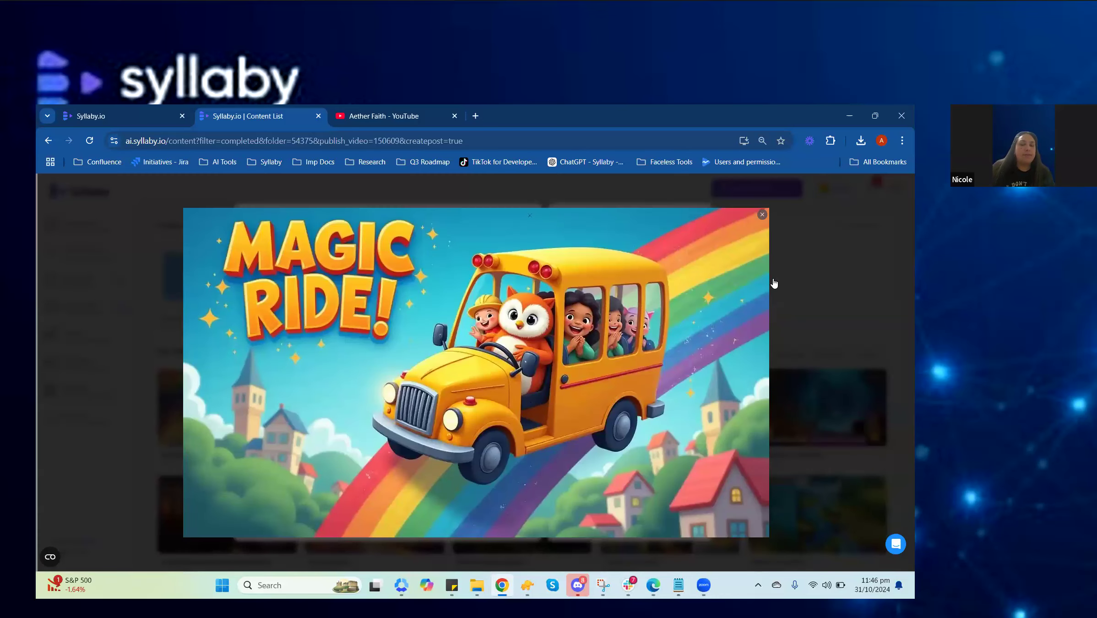
{"action": "left_click", "coordinate": [762, 215]}
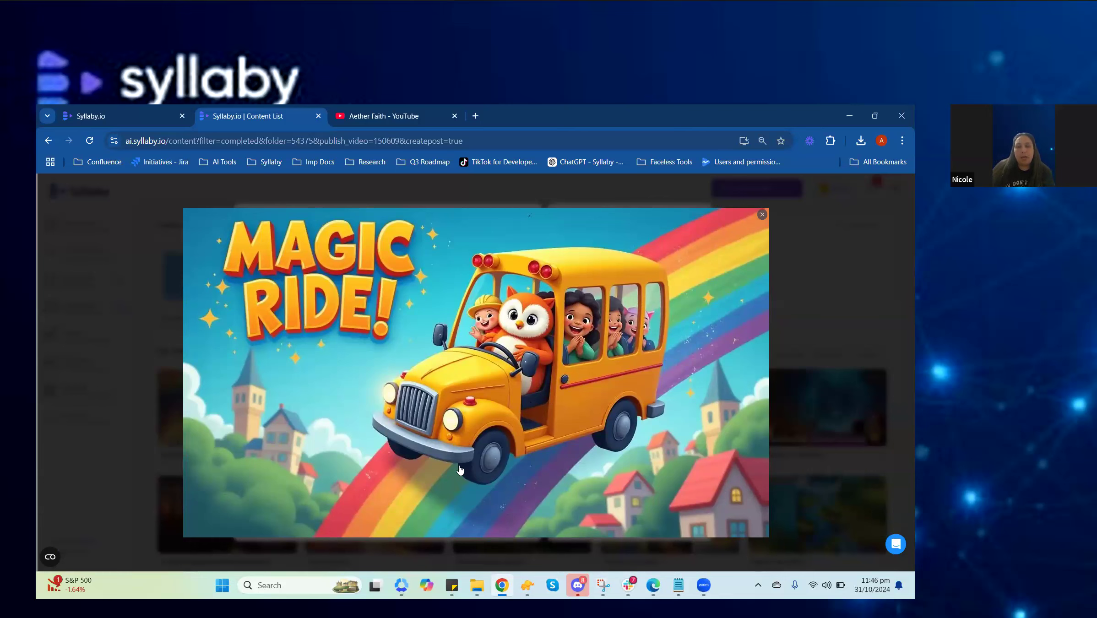
{"action": "left_click", "coordinate": [451, 467]}
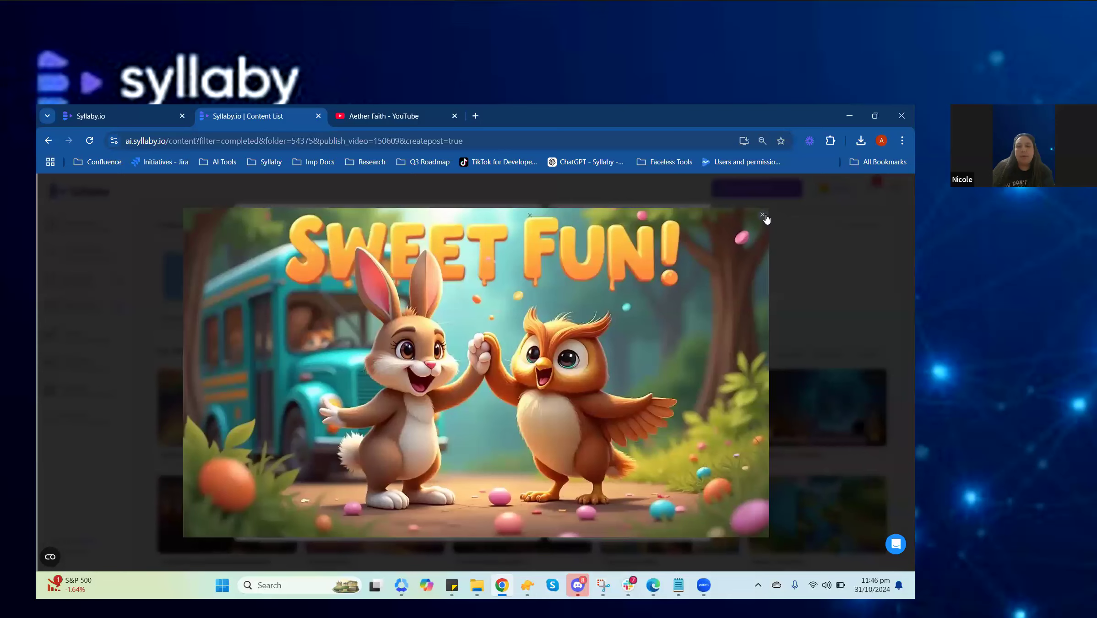
{"action": "key", "text": "Escape"}
{"action": "left_click", "coordinate": [516, 481]}
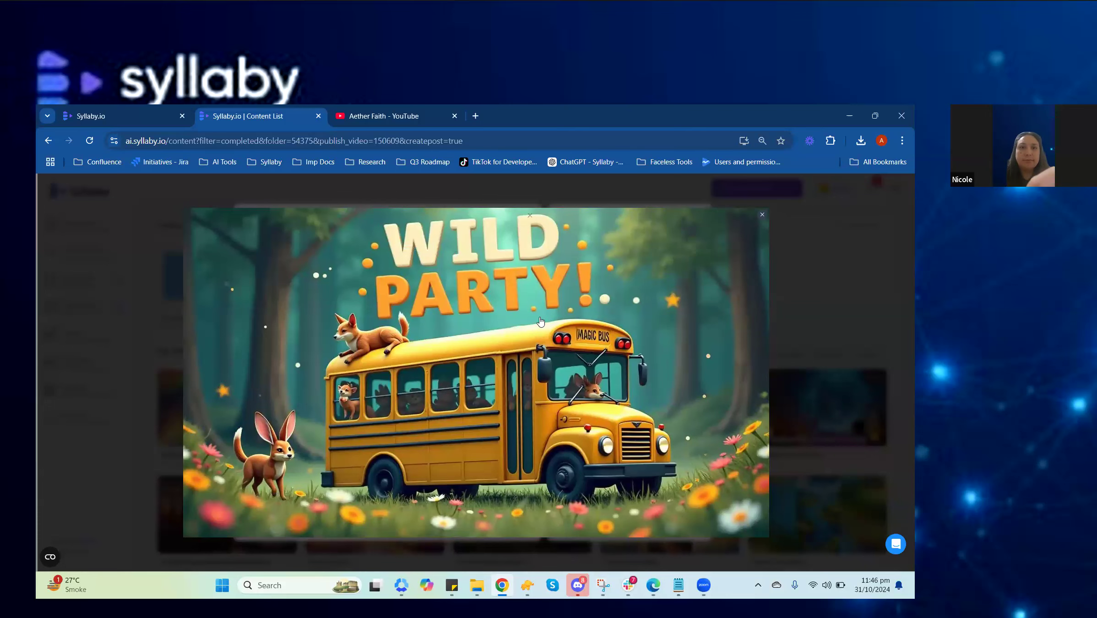
{"action": "left_click", "coordinate": [762, 215]}
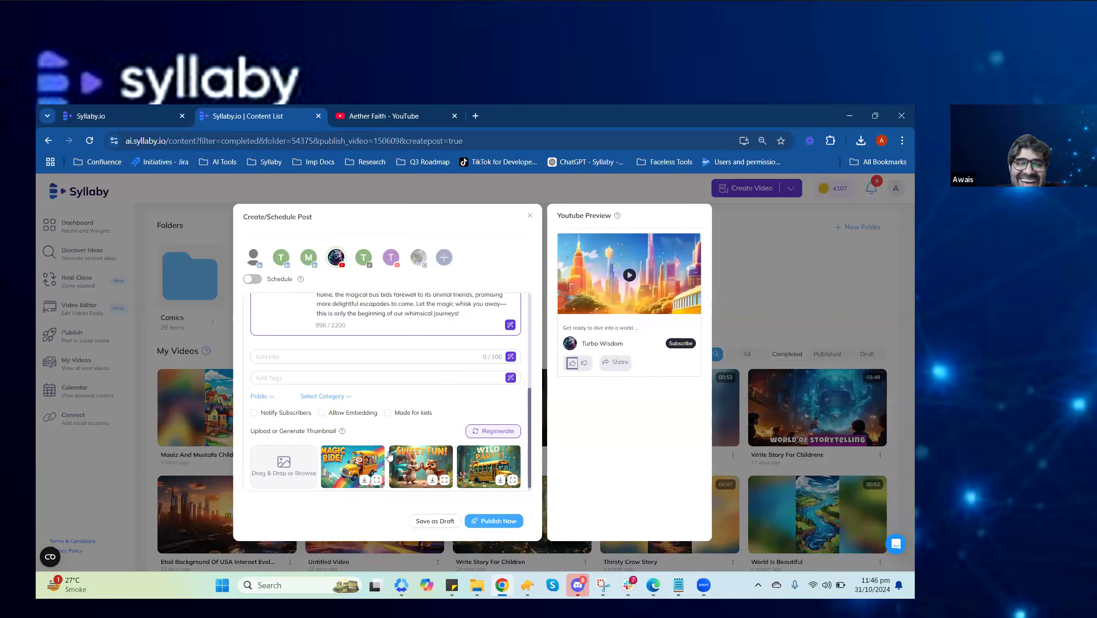
{"action": "left_click", "coordinate": [377, 480]}
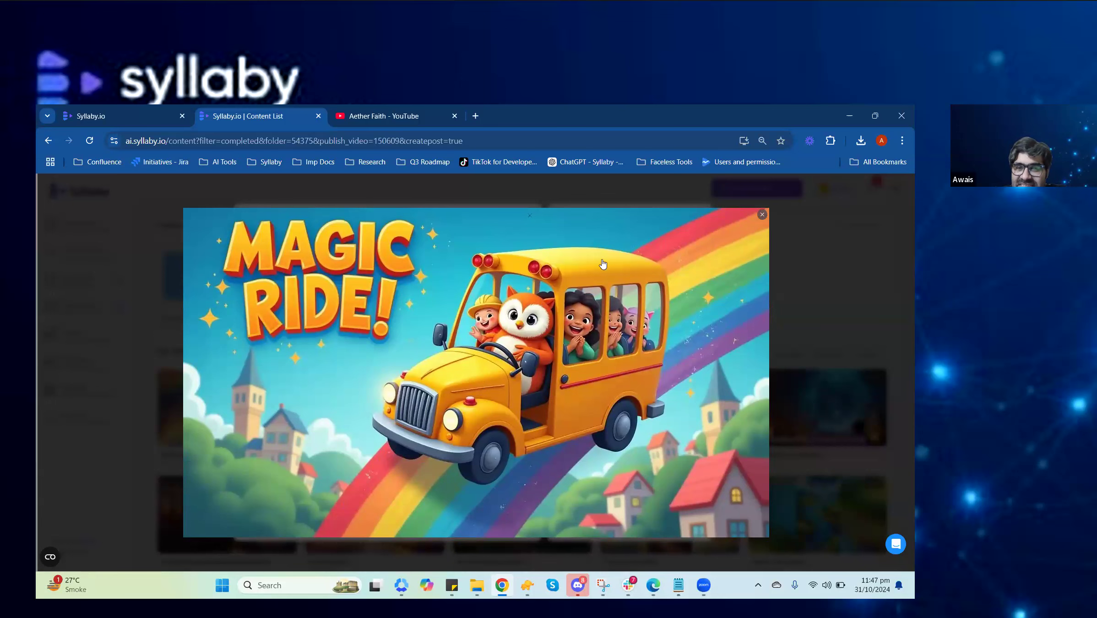
{"action": "left_click", "coordinate": [715, 253]}
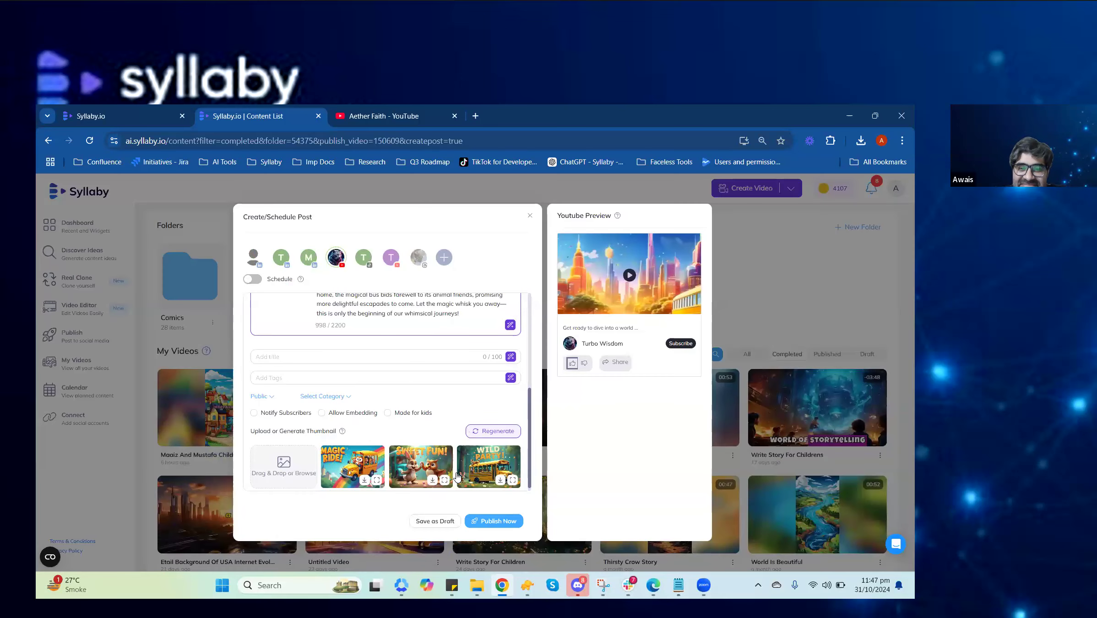
{"action": "scroll", "coordinate": [411, 403], "scroll_direction": "up", "scroll_amount": 5}
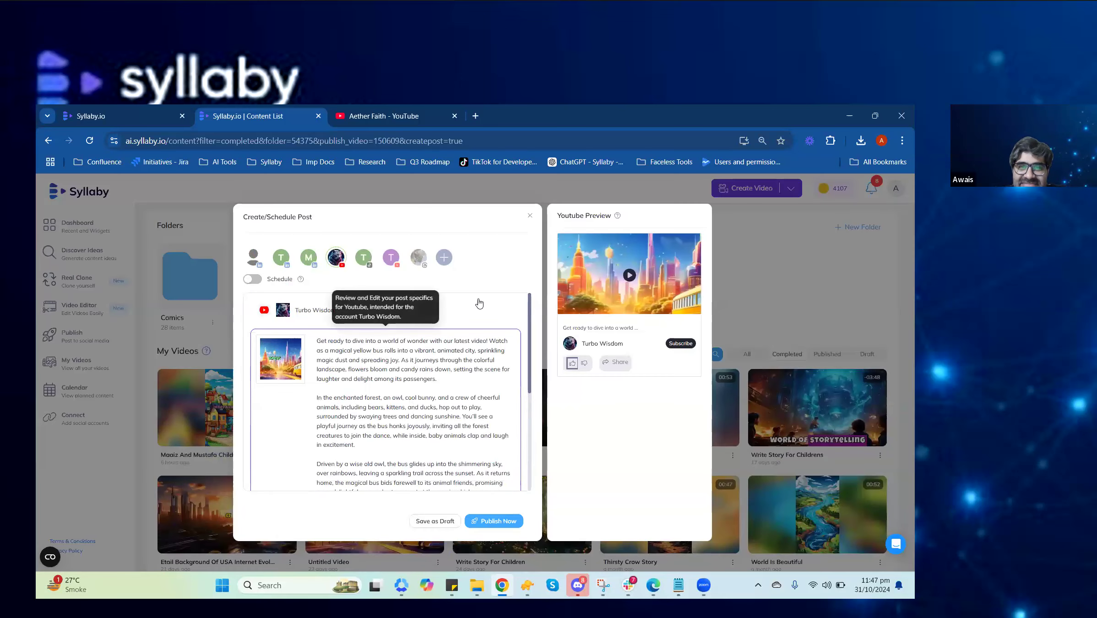
{"action": "left_click", "coordinate": [530, 215]}
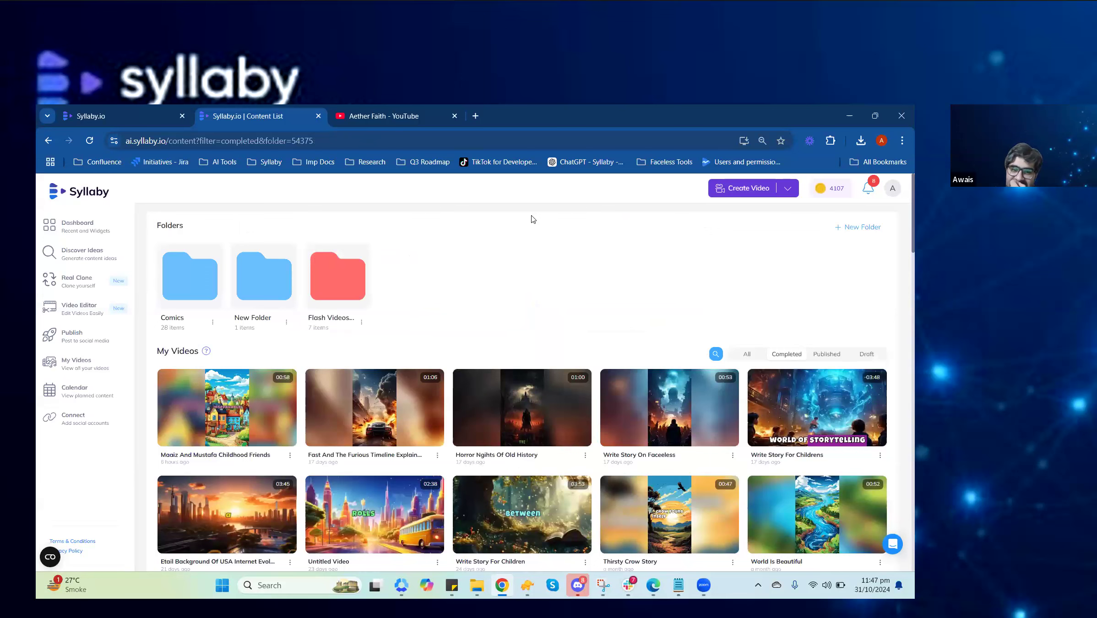
Start a post for The Day The Joker Went Too Far with only the Turbo Wisdom YouTube account selected, and generate its description with AI.
{"action": "scroll", "coordinate": [486, 392], "scroll_direction": "down", "scroll_amount": 2}
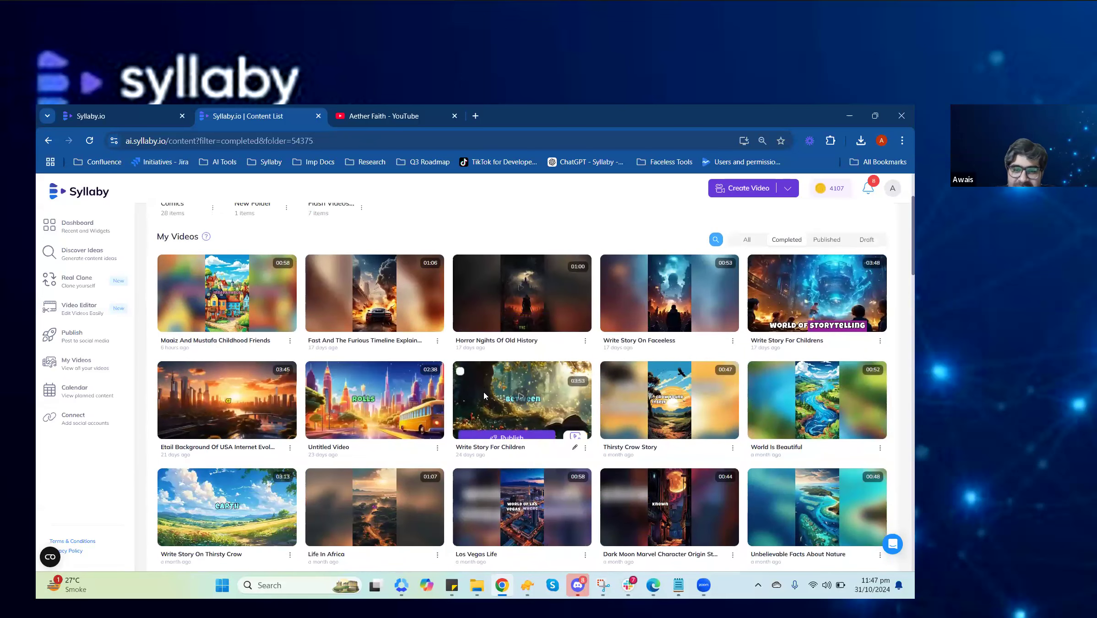
{"action": "scroll", "coordinate": [484, 392], "scroll_direction": "down", "scroll_amount": 2}
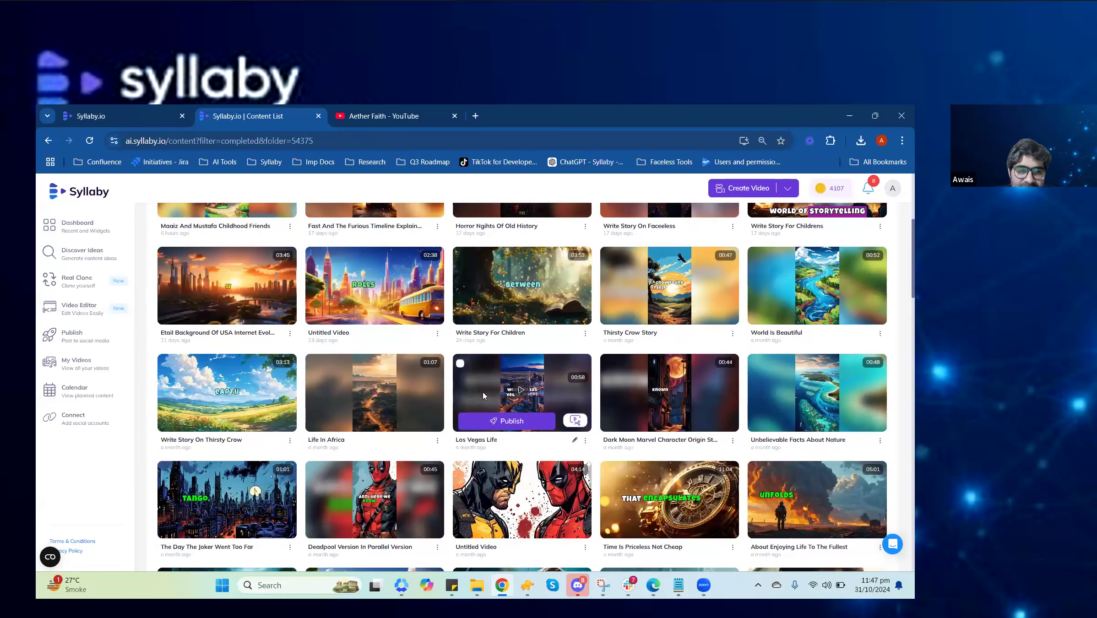
{"action": "scroll", "coordinate": [483, 392], "scroll_direction": "down", "scroll_amount": 1}
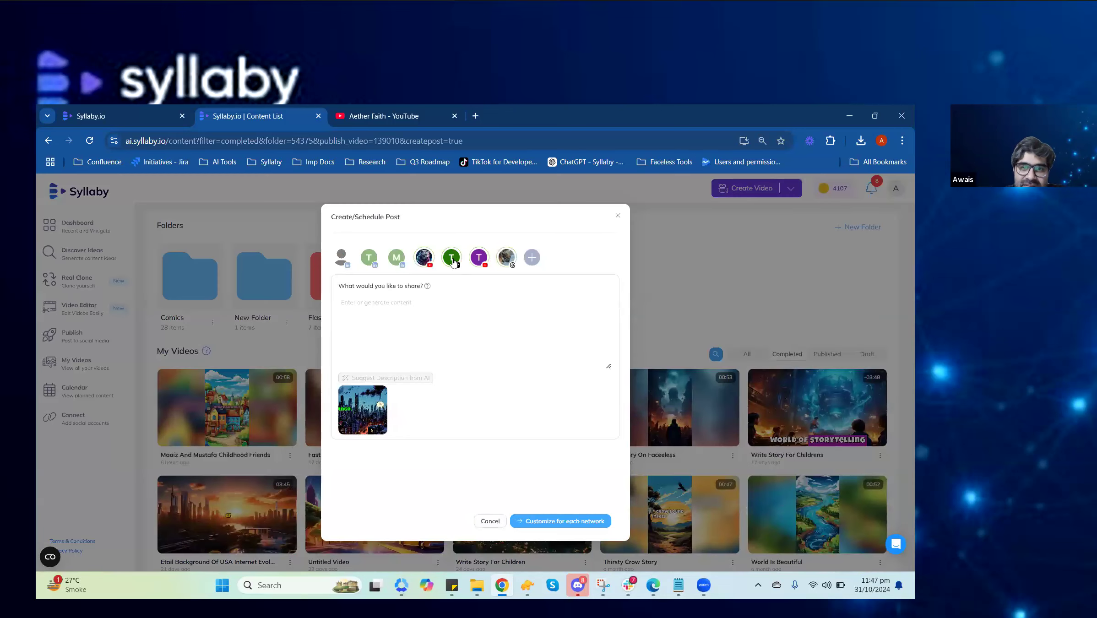
{"action": "left_click", "coordinate": [425, 301]}
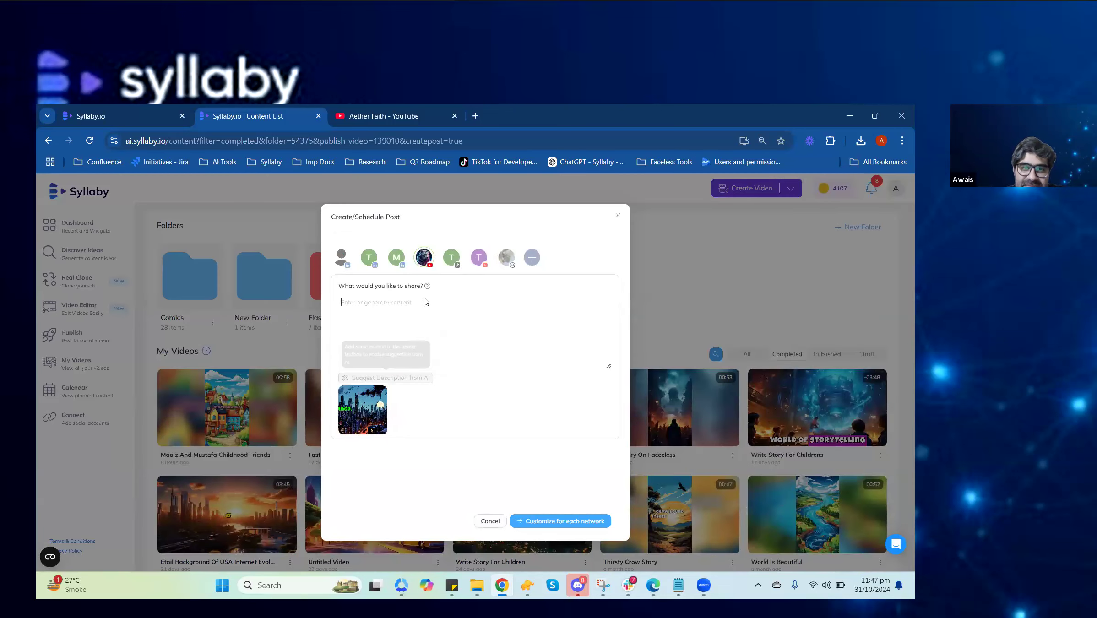
{"action": "left_click", "coordinate": [394, 378]}
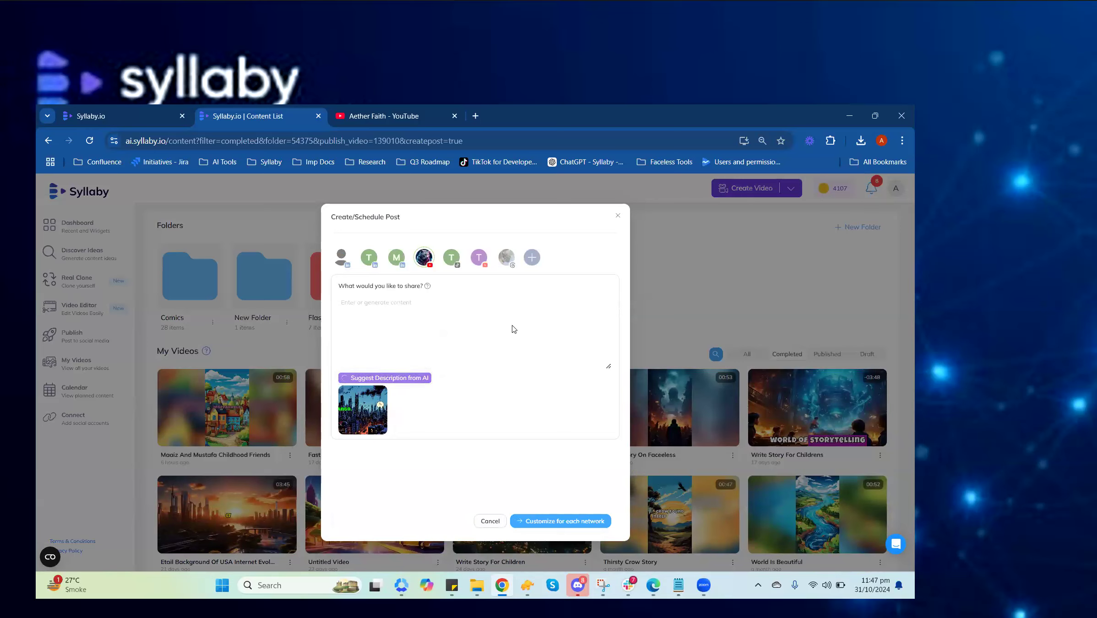
Customize the post per network, expand the Turbo Wisdom YouTube details and generate AI thumbnails, accepting the credit charge.
{"action": "left_click", "coordinate": [551, 520]}
{"action": "left_click", "coordinate": [385, 316]}
{"action": "scroll", "coordinate": [412, 390], "scroll_direction": "down", "scroll_amount": 5}
{"action": "left_click", "coordinate": [448, 454]}
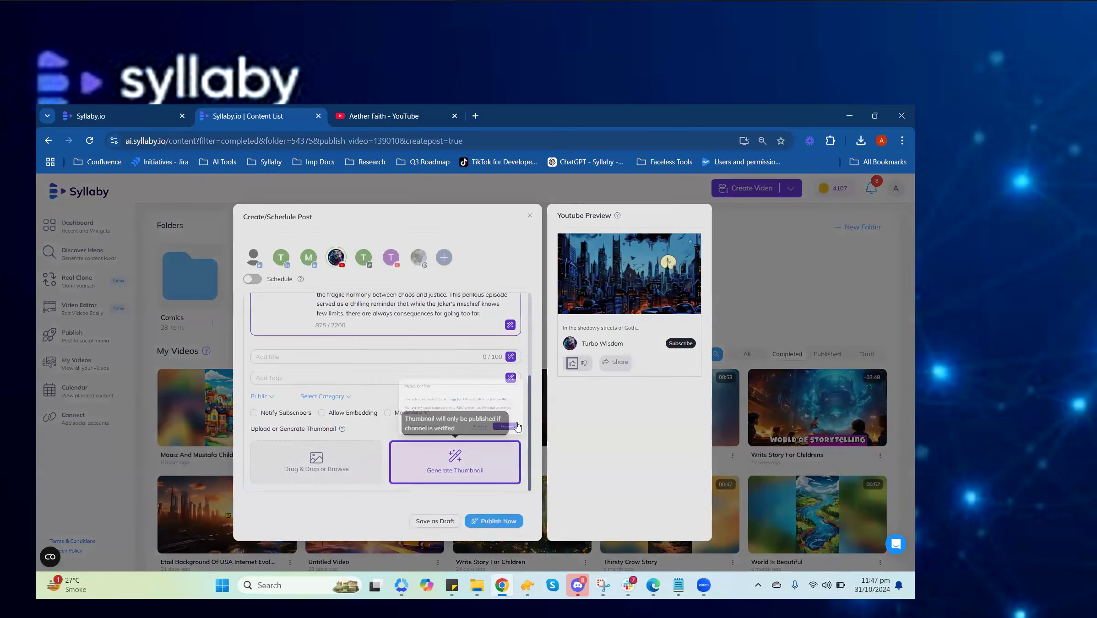
{"action": "left_click", "coordinate": [556, 409]}
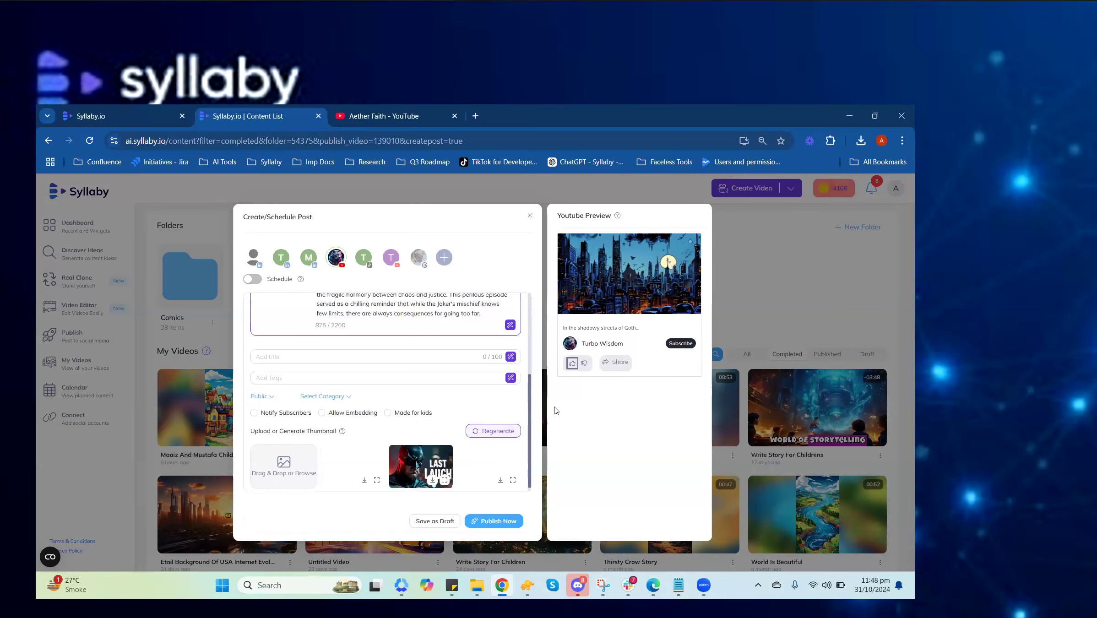
Examine the Joker-versus-Batman, "Tick Tock" and "Last Laugh!" thumbnails at full size.
{"action": "left_click", "coordinate": [378, 480]}
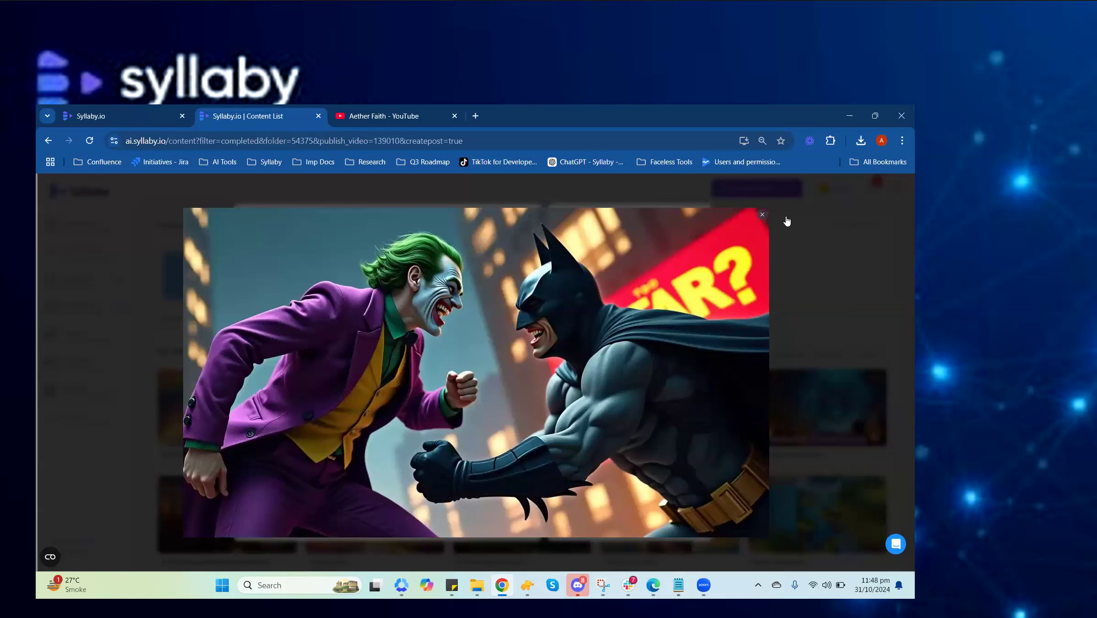
{"action": "left_click", "coordinate": [763, 215]}
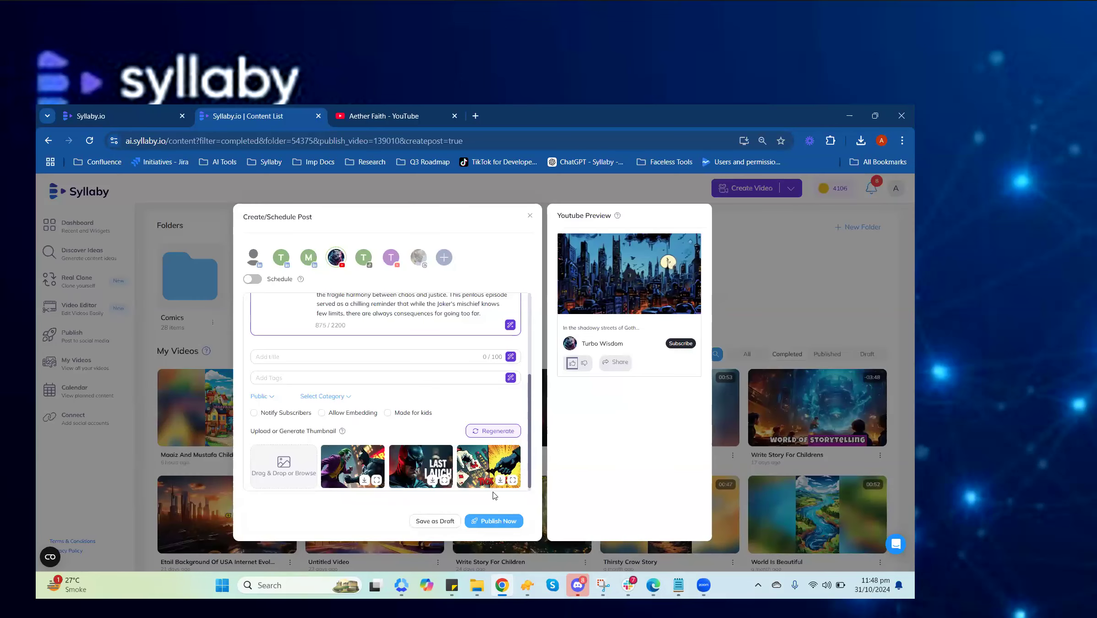
{"action": "left_click", "coordinate": [512, 481]}
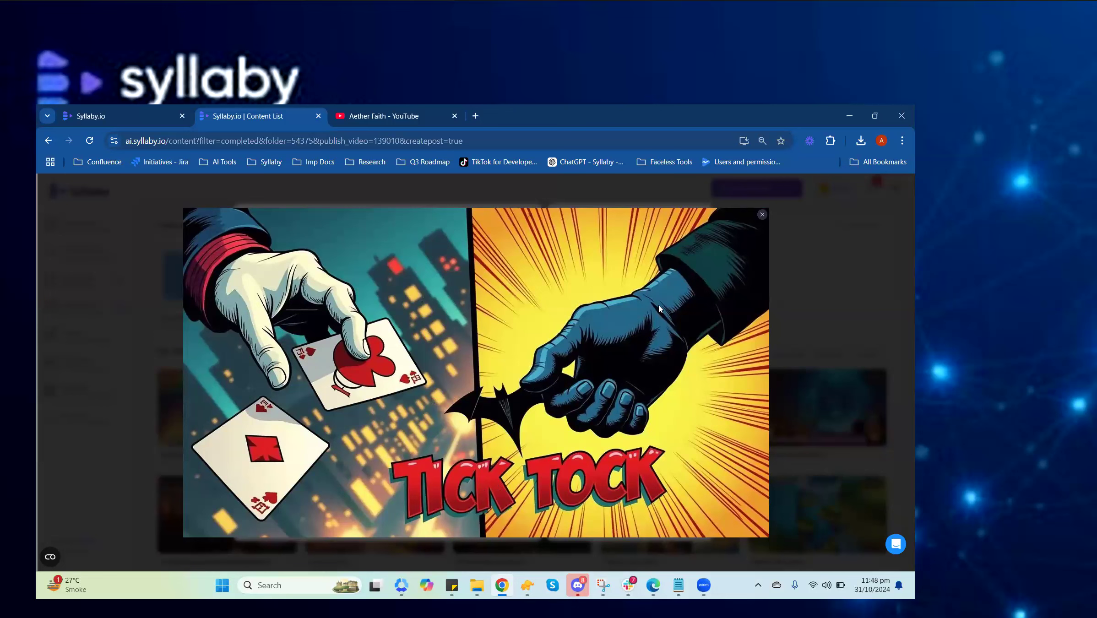
{"action": "left_click", "coordinate": [762, 214]}
{"action": "left_click", "coordinate": [445, 481]}
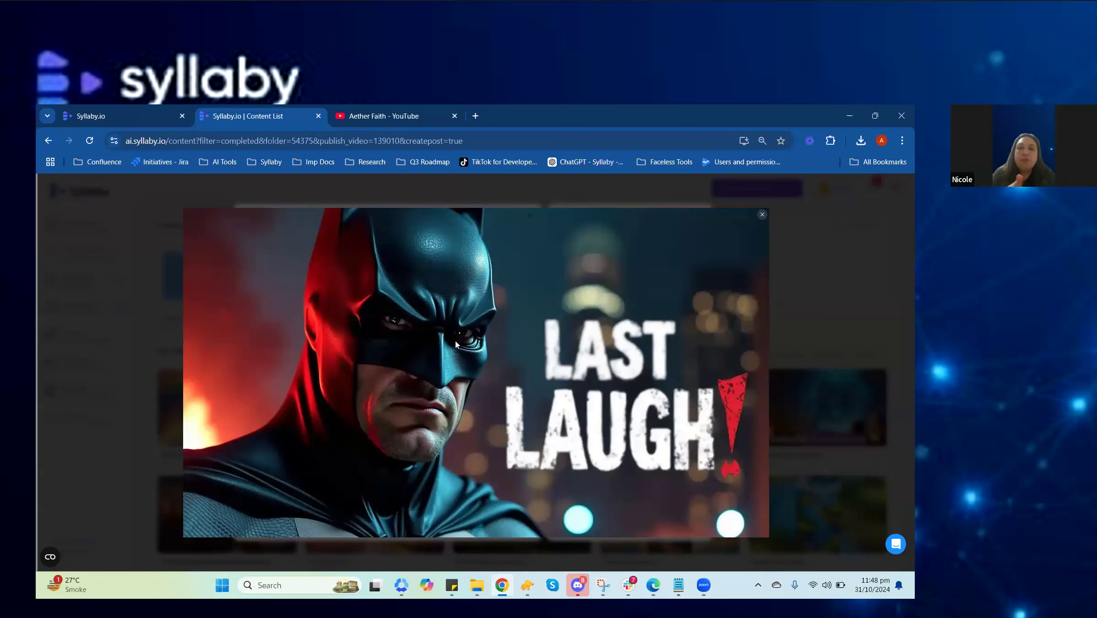
{"action": "left_click", "coordinate": [762, 215]}
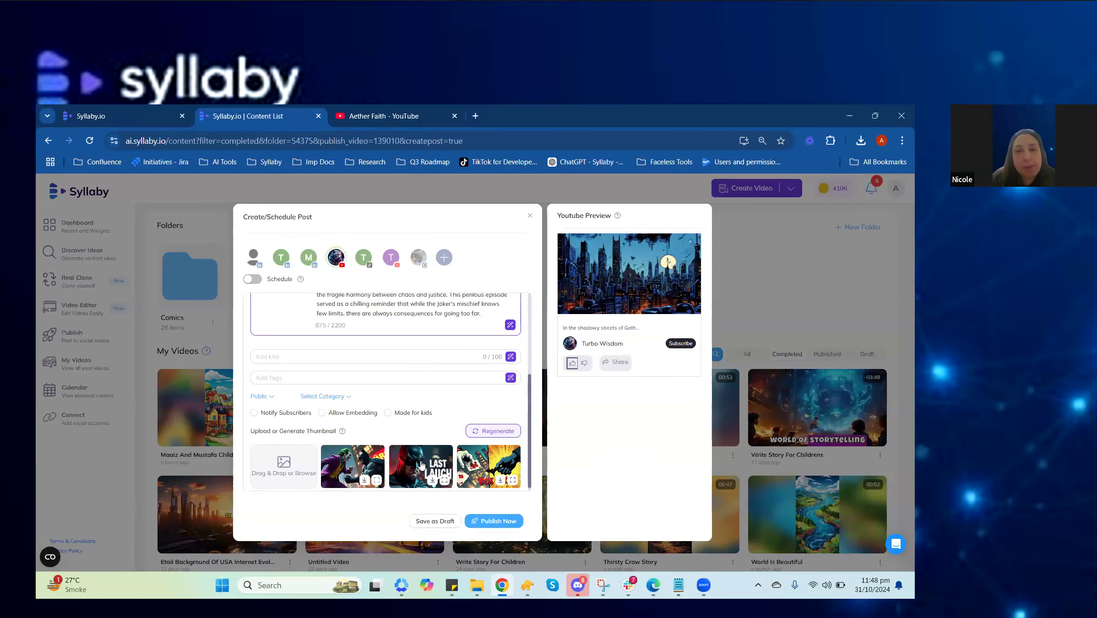
{"action": "left_click", "coordinate": [376, 481]}
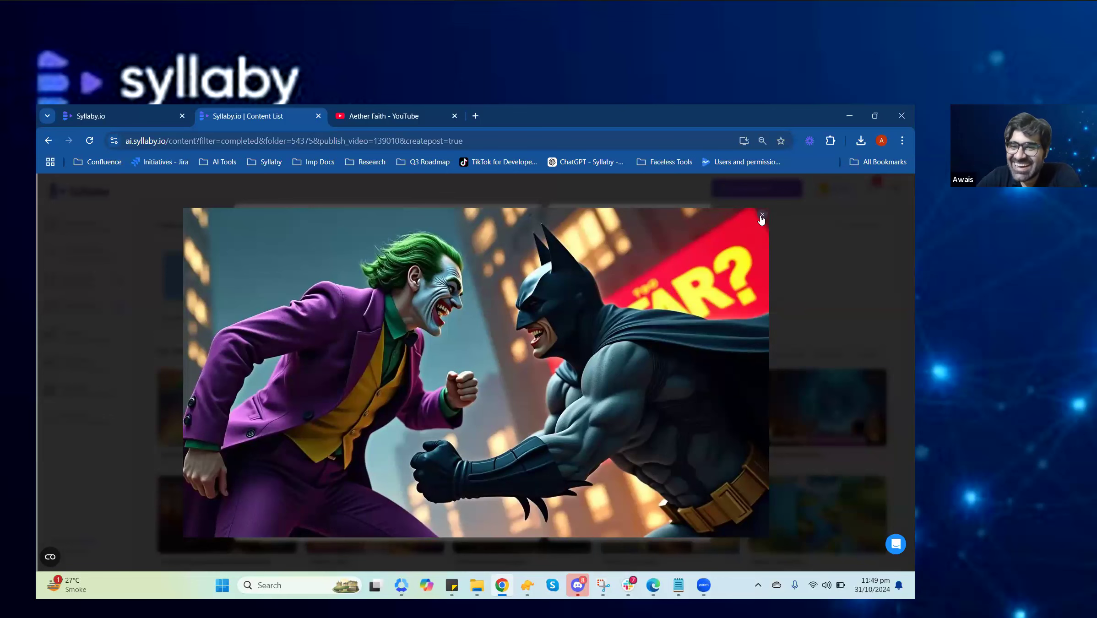
{"action": "key", "text": "Escape"}
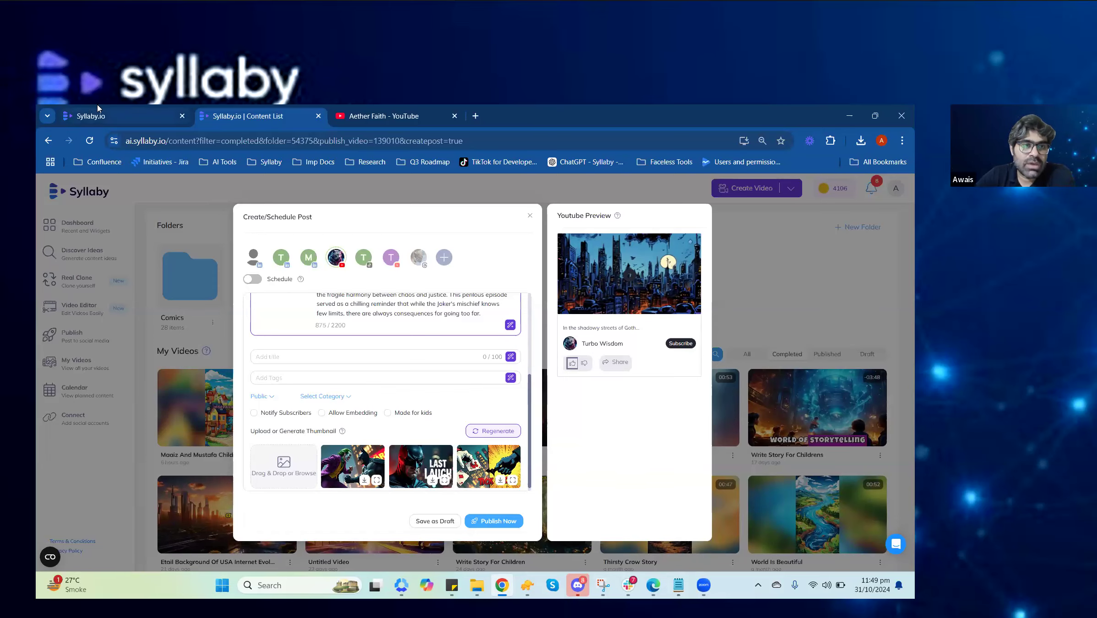
Return to the content calendar and filter its bulk schedules to show only the Forbidden legends series, reviewing the early November posts.
{"action": "left_click", "coordinate": [128, 115]}
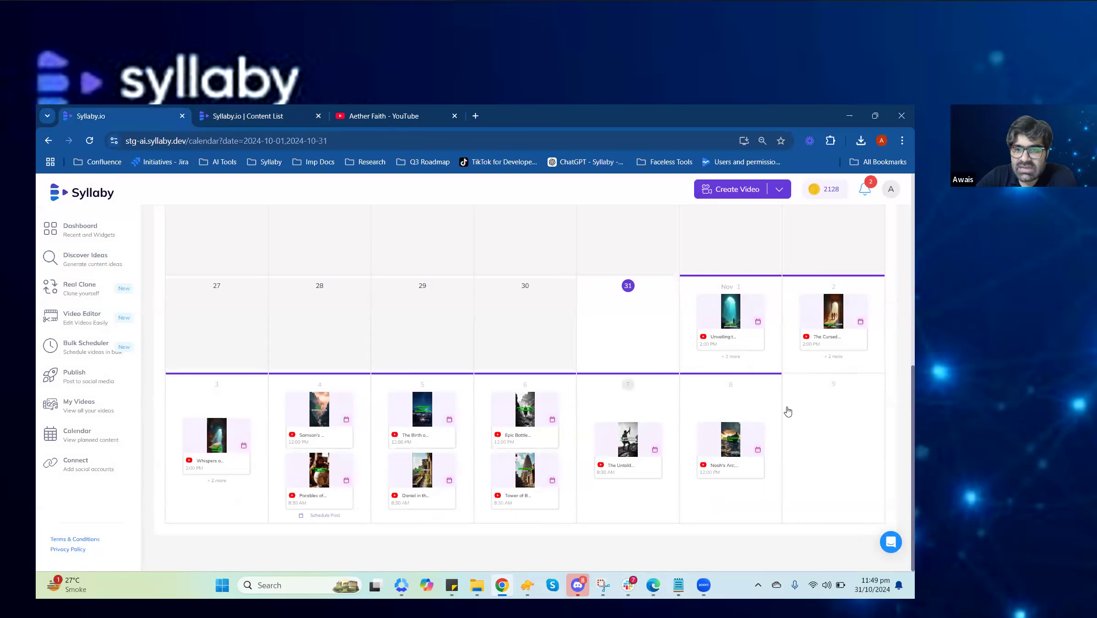
{"action": "scroll", "coordinate": [630, 314], "scroll_direction": "up", "scroll_amount": 8}
{"action": "left_click", "coordinate": [647, 239]}
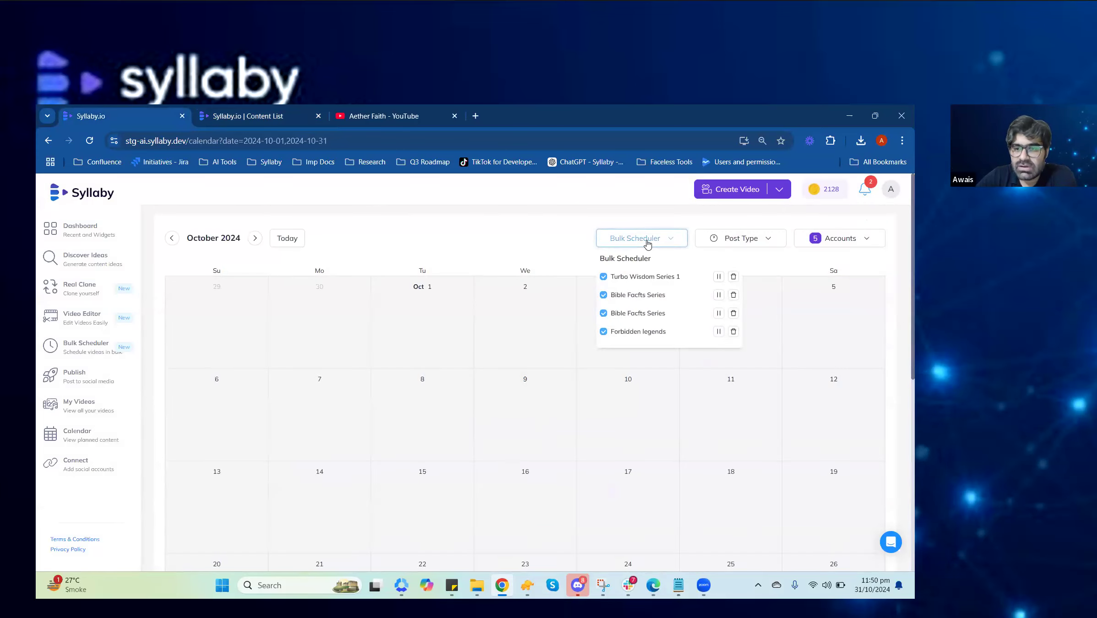
{"action": "left_click", "coordinate": [604, 277]}
{"action": "left_click", "coordinate": [604, 295]}
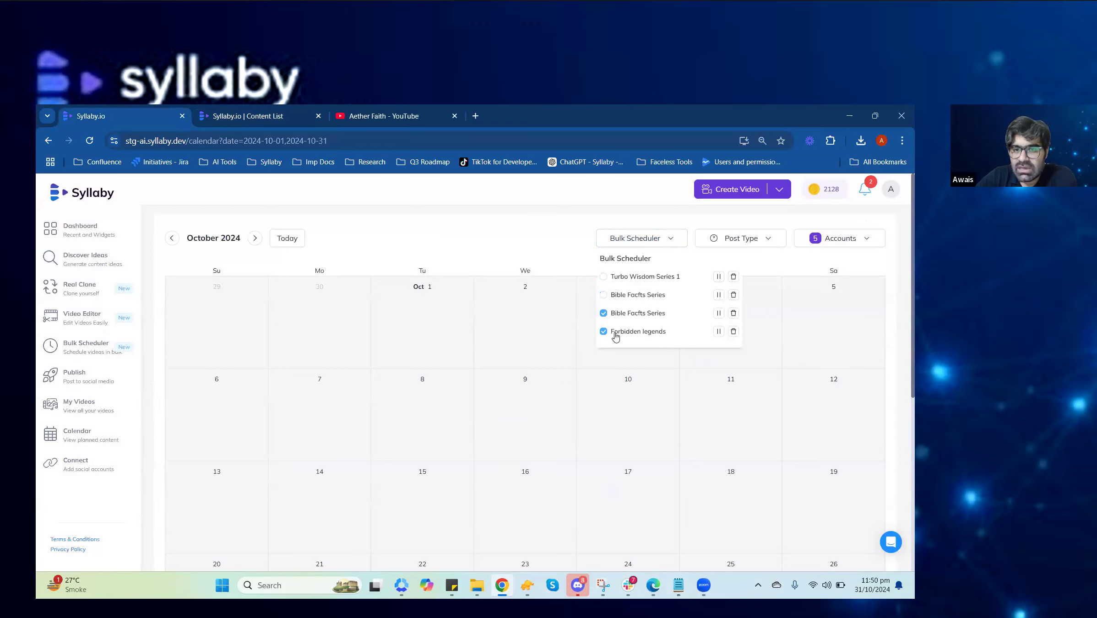
{"action": "left_click", "coordinate": [637, 238]}
{"action": "left_click", "coordinate": [613, 317]}
{"action": "left_click", "coordinate": [528, 239]}
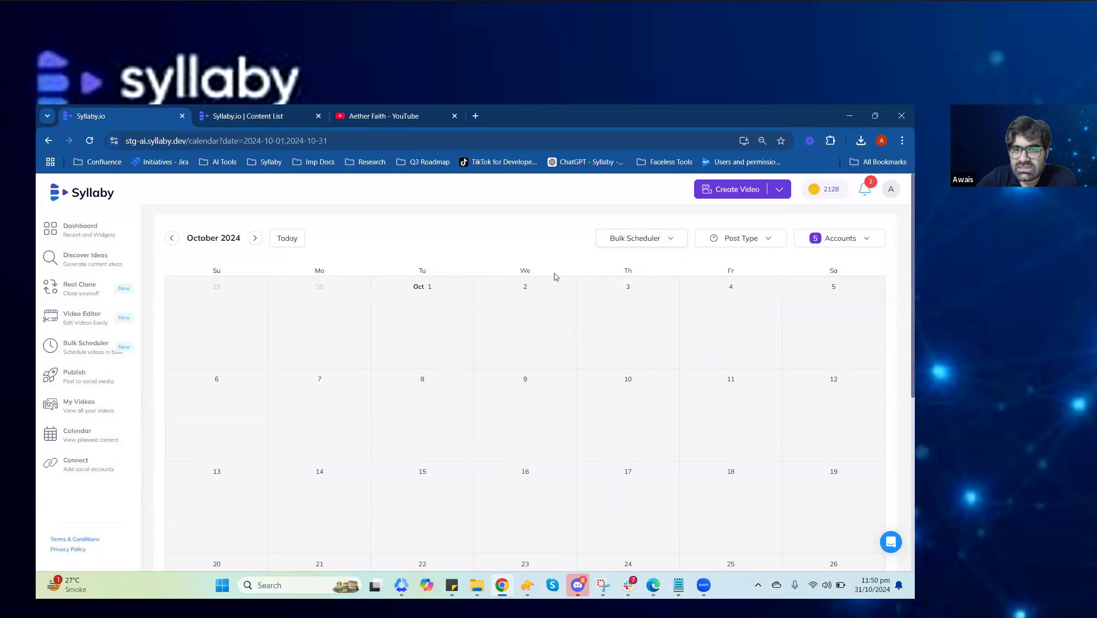
{"action": "scroll", "coordinate": [554, 279], "scroll_direction": "down", "scroll_amount": 6}
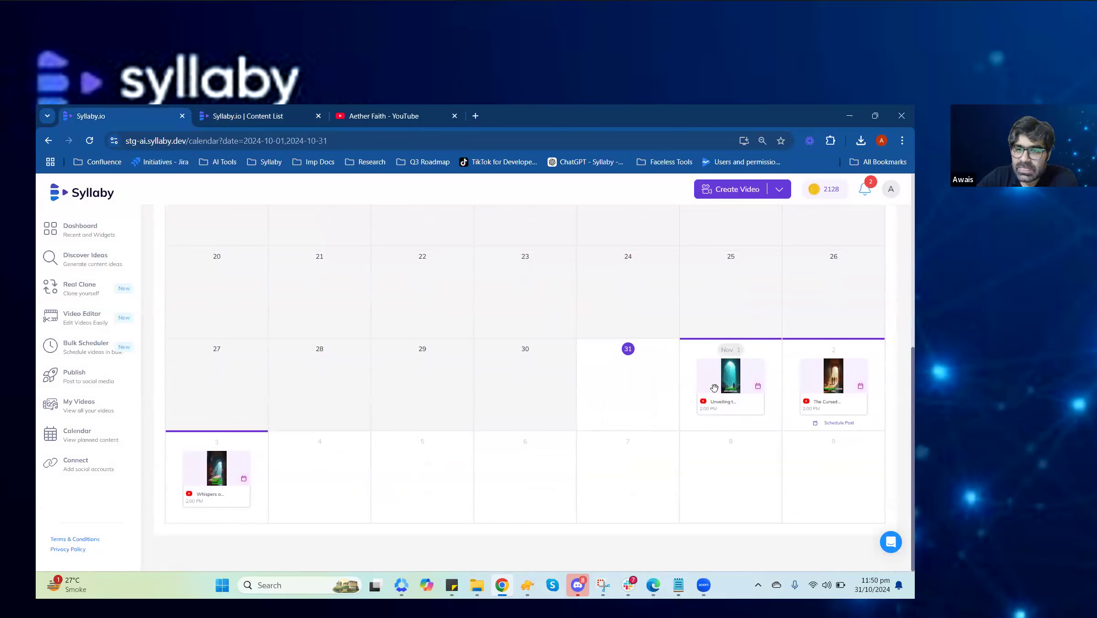
Filter the calendar to show only the two Bible Facfts Series schedules and review their early November posts.
{"action": "scroll", "coordinate": [630, 325], "scroll_direction": "up", "scroll_amount": 6}
{"action": "left_click", "coordinate": [641, 240]}
{"action": "left_click", "coordinate": [616, 316]}
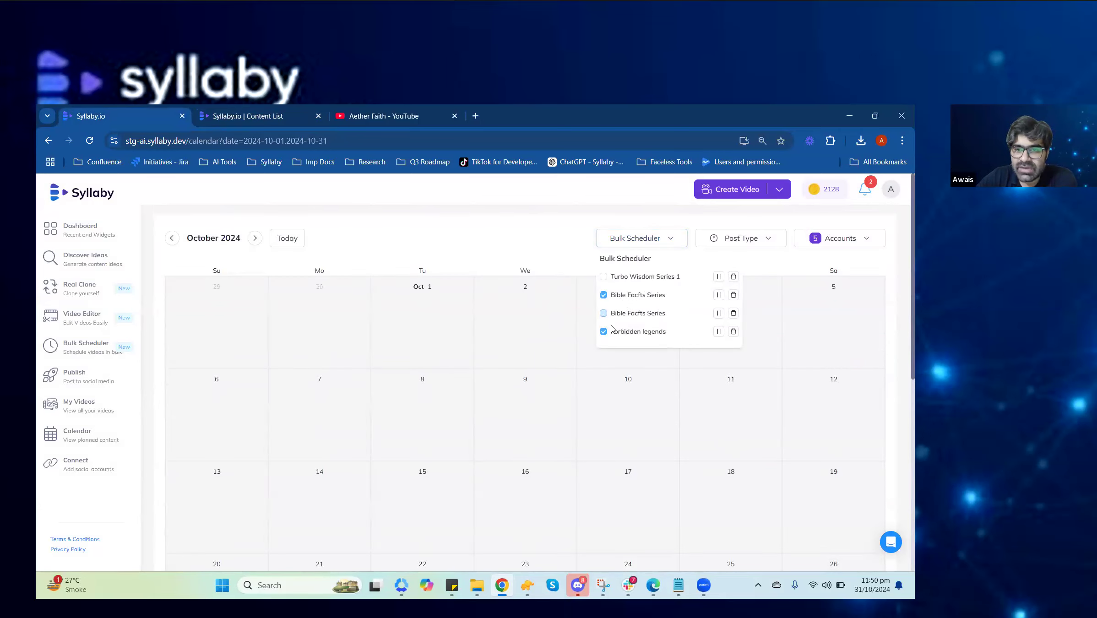
{"action": "left_click", "coordinate": [559, 275]}
{"action": "scroll", "coordinate": [693, 417], "scroll_direction": "down", "scroll_amount": 10}
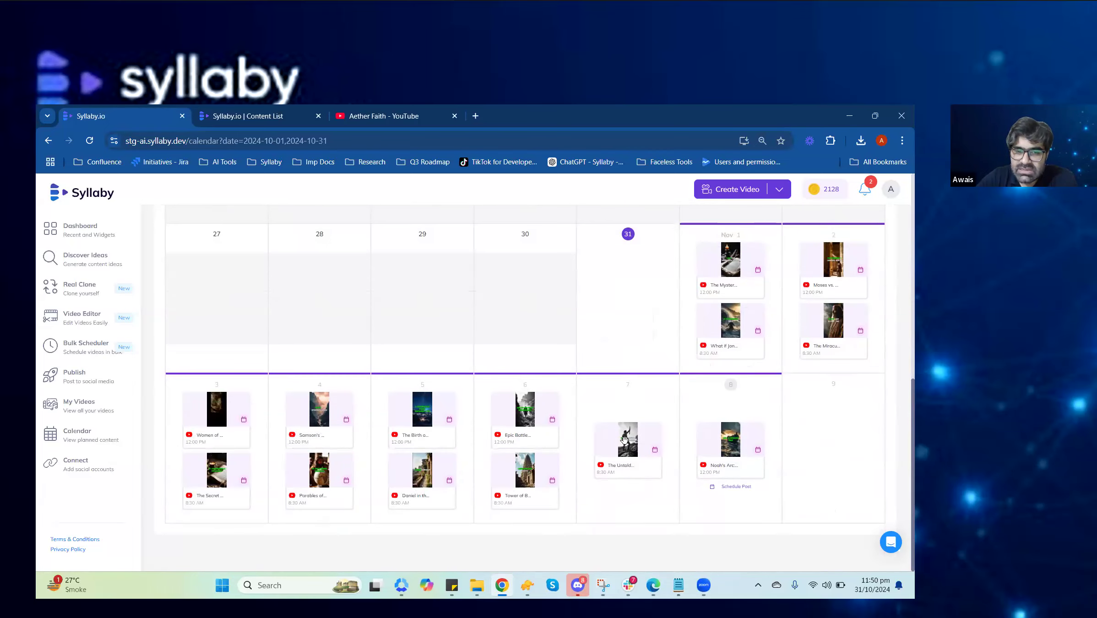
{"action": "scroll", "coordinate": [696, 447], "scroll_direction": "up", "scroll_amount": 10}
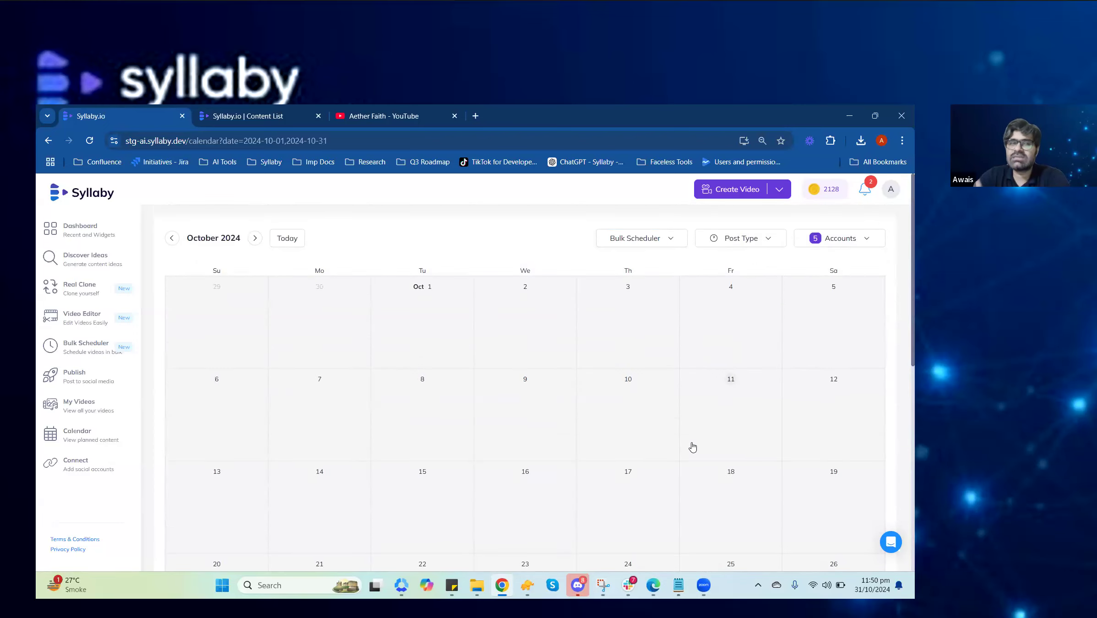